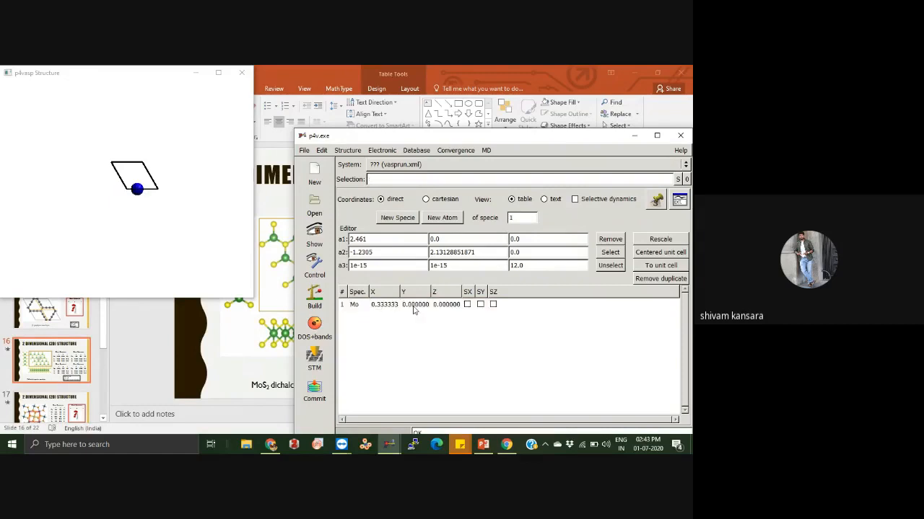
# Set the Mo atom's Y coordinate to 0.666667.
pyautogui.doubleClick(414, 306)
pyautogui.write('0.666667')
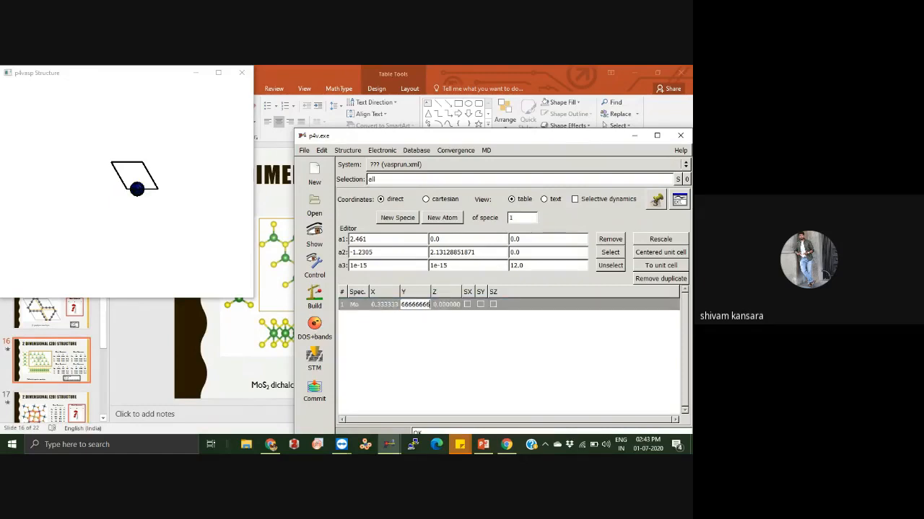
pyautogui.press('Return')
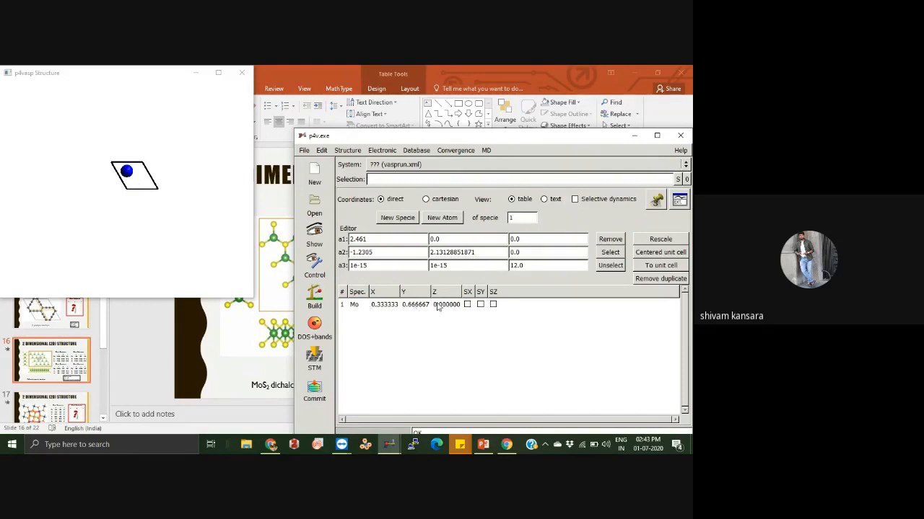
# Examine the Mo atom's position and height in the unit cell from several standard viewing directions.
pyautogui.click(438, 307)
pyautogui.moveTo(142, 267); pyautogui.dragTo(116, 215)
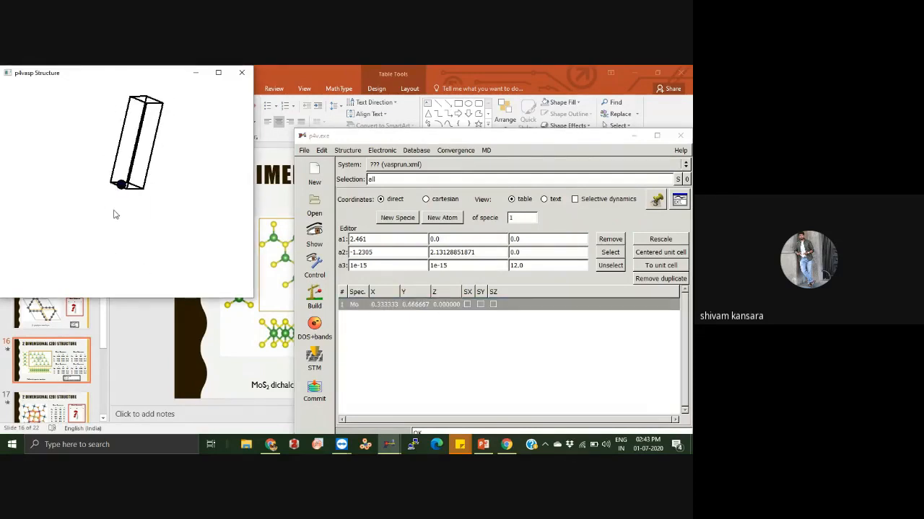
pyautogui.click(308, 283)
pyautogui.click(309, 280)
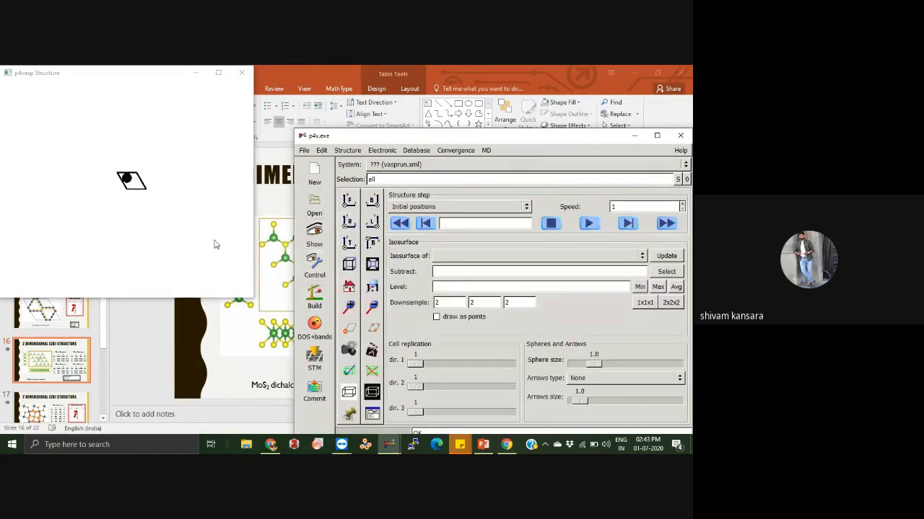
pyautogui.click(353, 225)
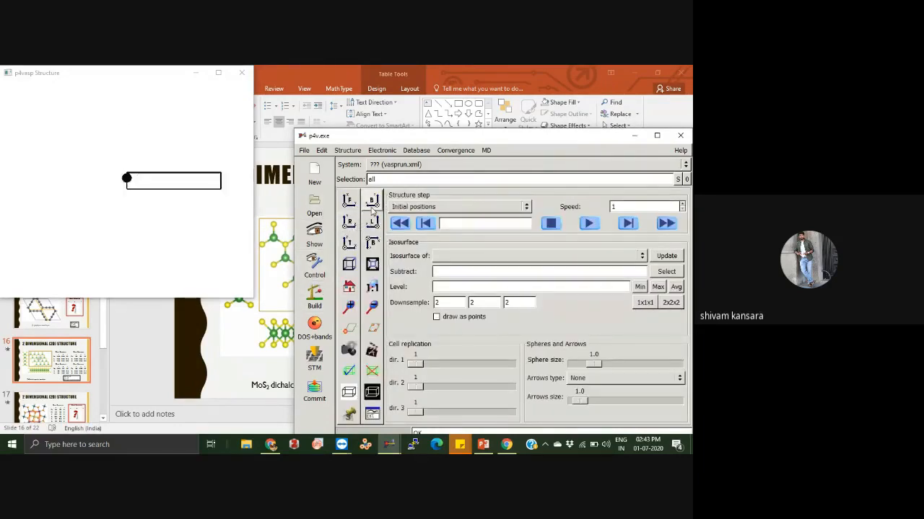
pyautogui.click(372, 208)
pyautogui.click(352, 242)
pyautogui.click(372, 243)
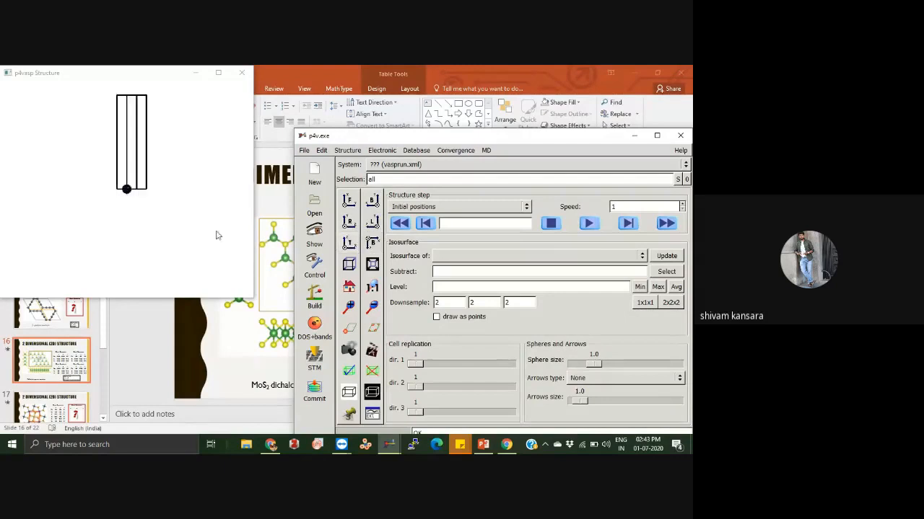
pyautogui.click(316, 294)
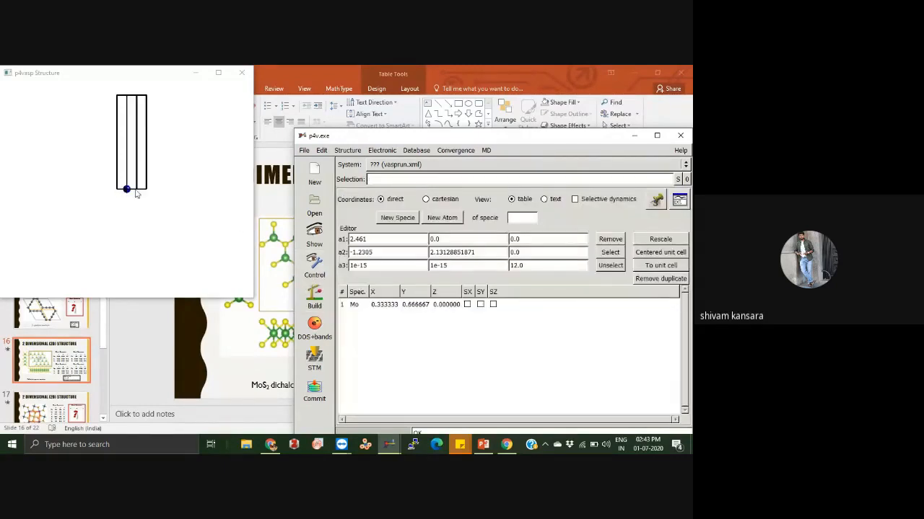
# Set the Mo atom's Z coordinate to 0.3.
pyautogui.click(375, 306)
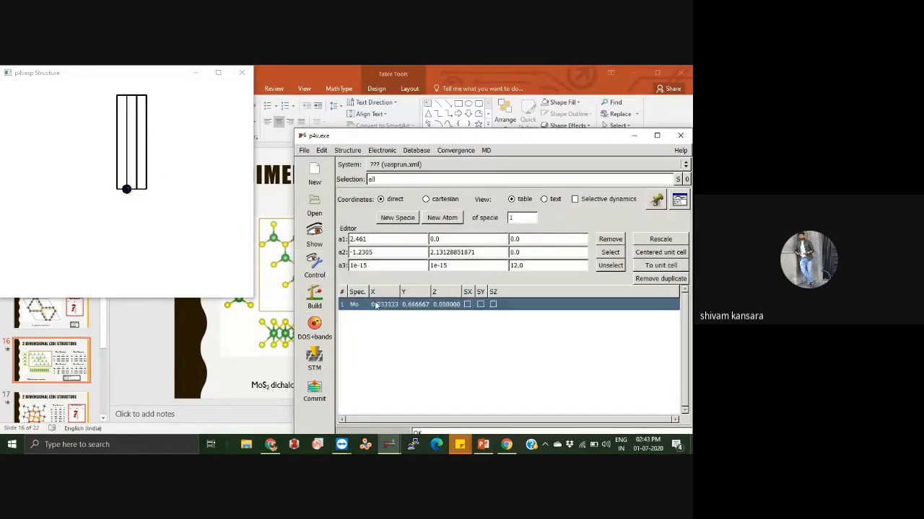
pyautogui.doubleClick(445, 304)
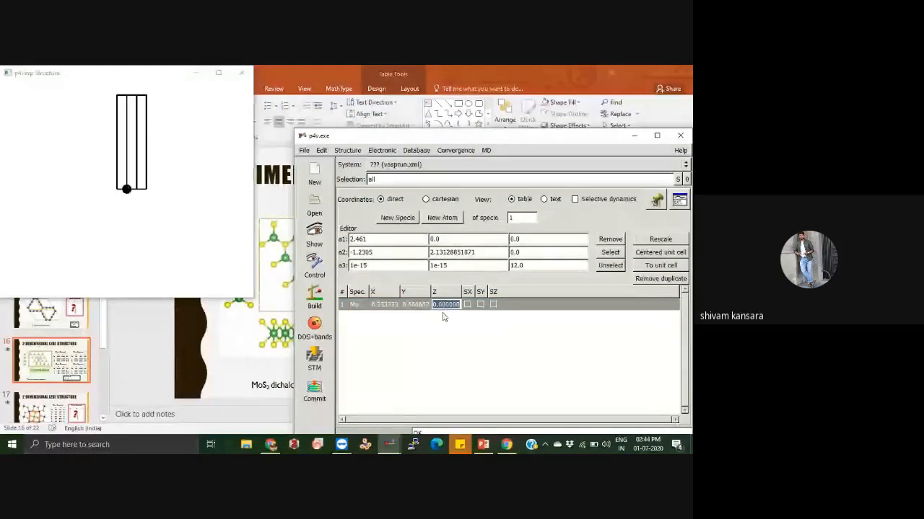
pyautogui.click(440, 304)
pyautogui.press('BackSpace')
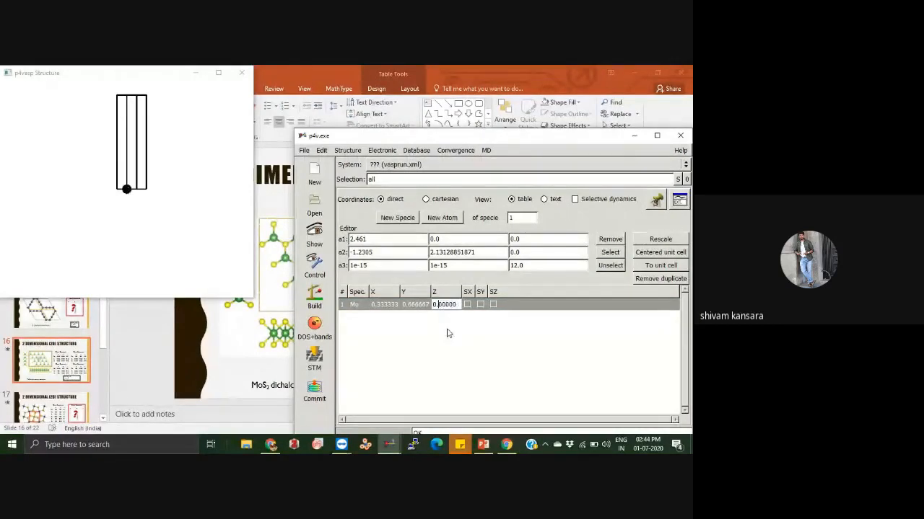
pyautogui.press('Return')
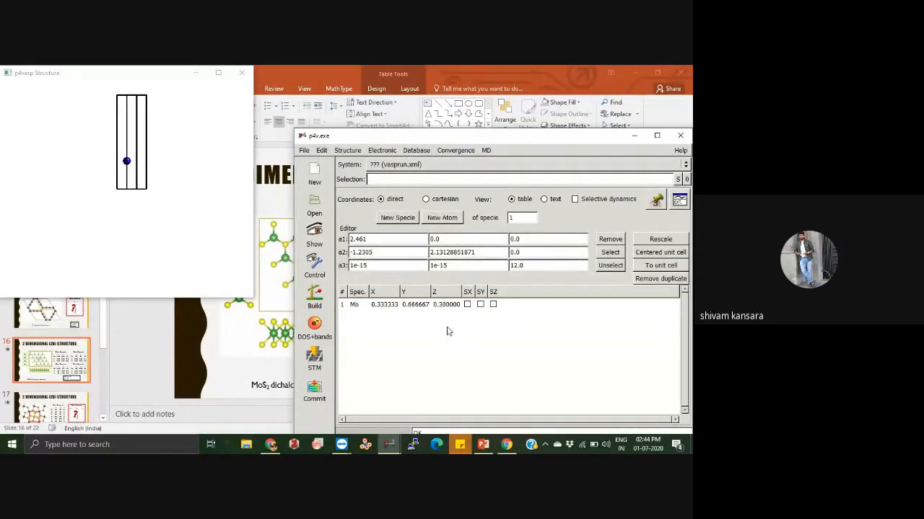
# Add a new atomic species to the structure and name it S.
pyautogui.click(452, 305)
pyautogui.click(397, 217)
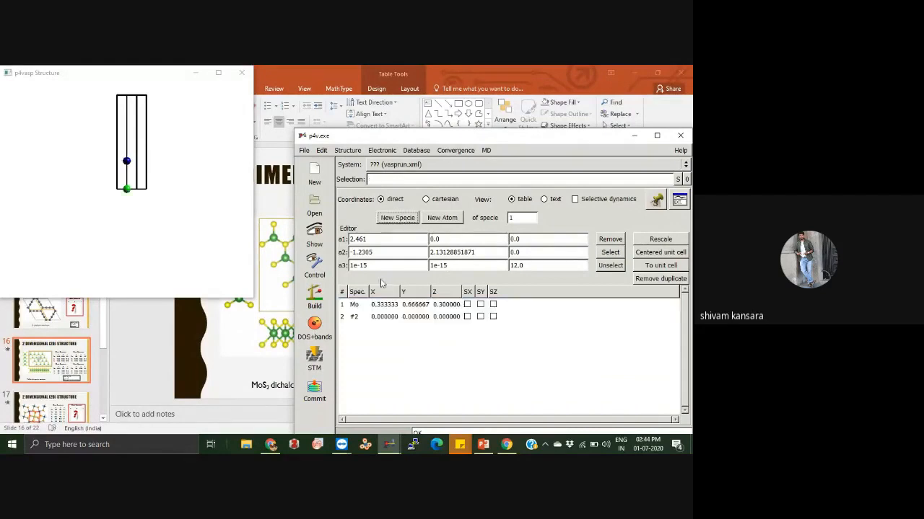
pyautogui.click(355, 316)
pyautogui.write('S')
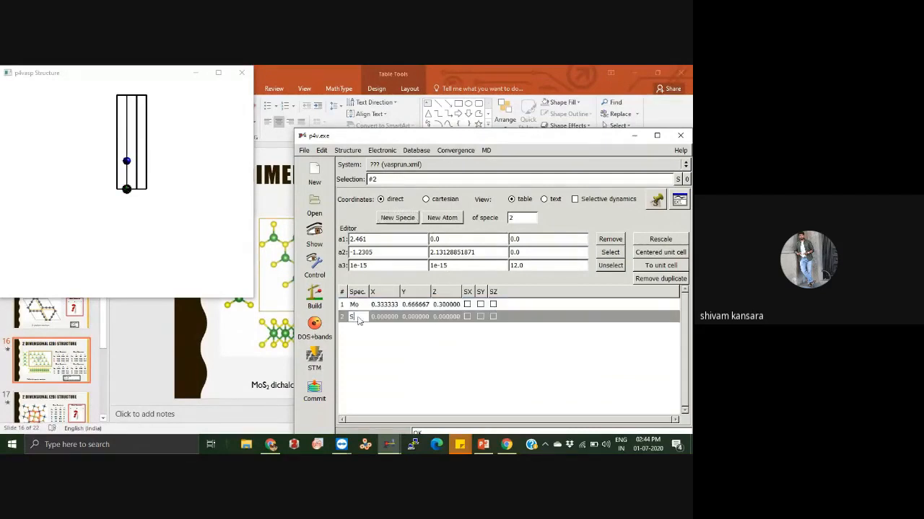
pyautogui.press('Return')
# Set the S atom's coordinates to X 0.666667 and Y 0.333333.
pyautogui.moveTo(165, 204); pyautogui.dragTo(214, 252)
pyautogui.click(314, 267)
pyautogui.click(311, 303)
pyautogui.scroll(5, 143, 215)
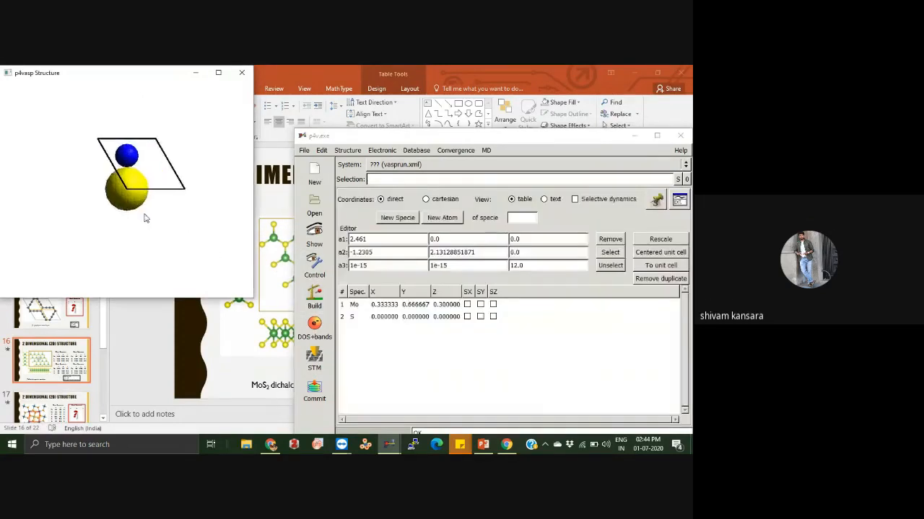
pyautogui.doubleClick(385, 317)
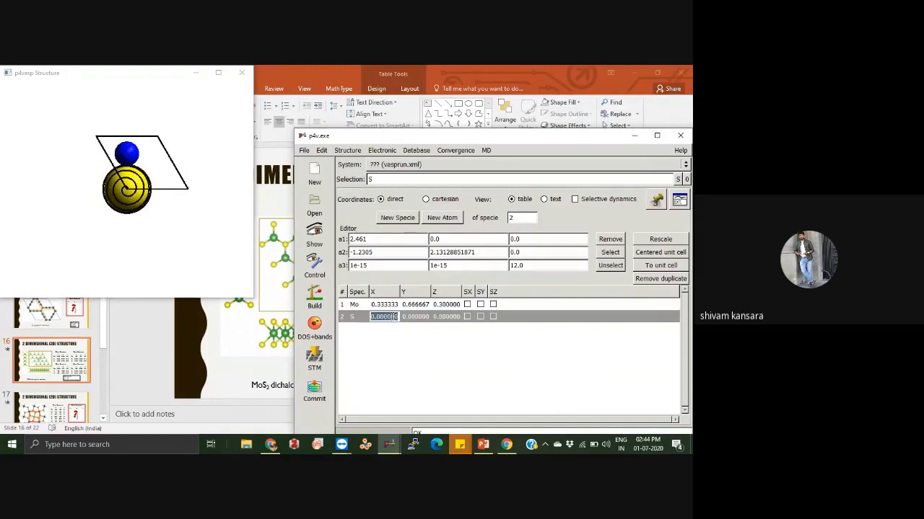
pyautogui.press('BackSpace')
pyautogui.write('0.666667')
pyautogui.press('Return')
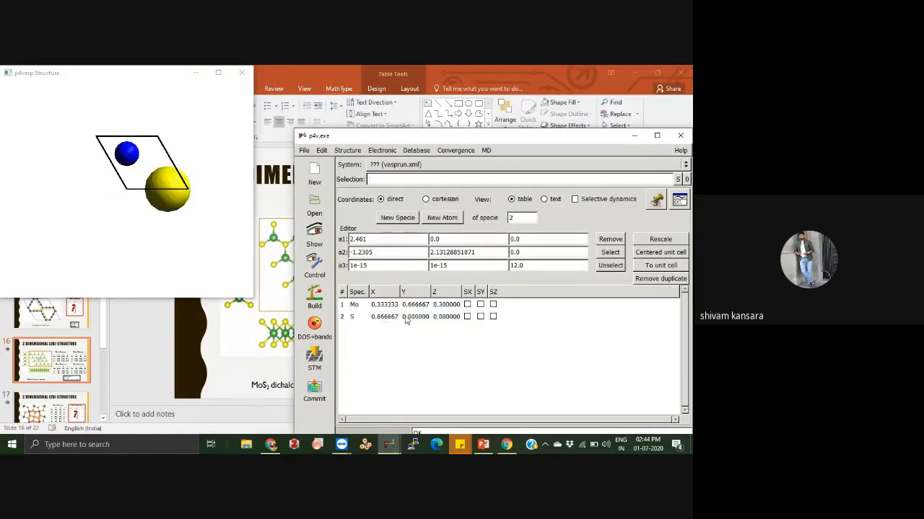
pyautogui.doubleClick(406, 317)
pyautogui.press('BackSpace')
pyautogui.write('0.333333')
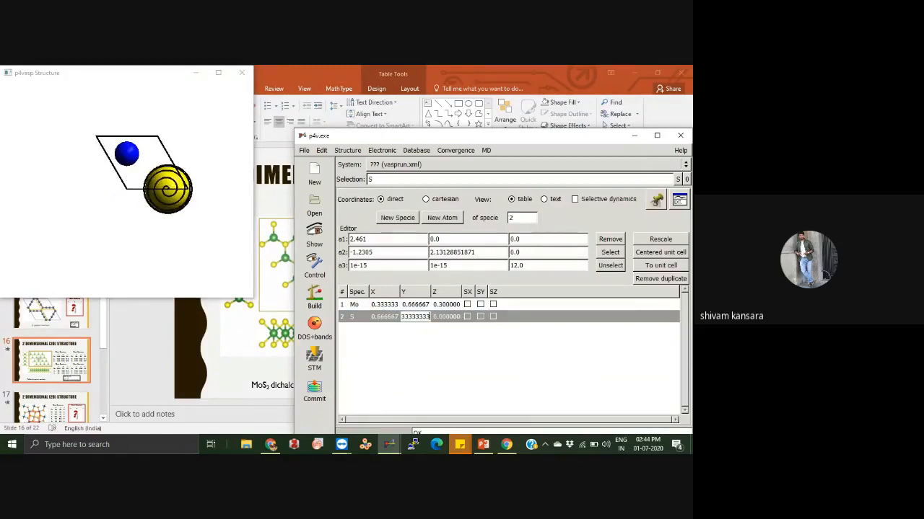
pyautogui.press('Return')
# Set the S atom's Z coordinate to 0.25.
pyautogui.moveTo(174, 259); pyautogui.dragTo(120, 133)
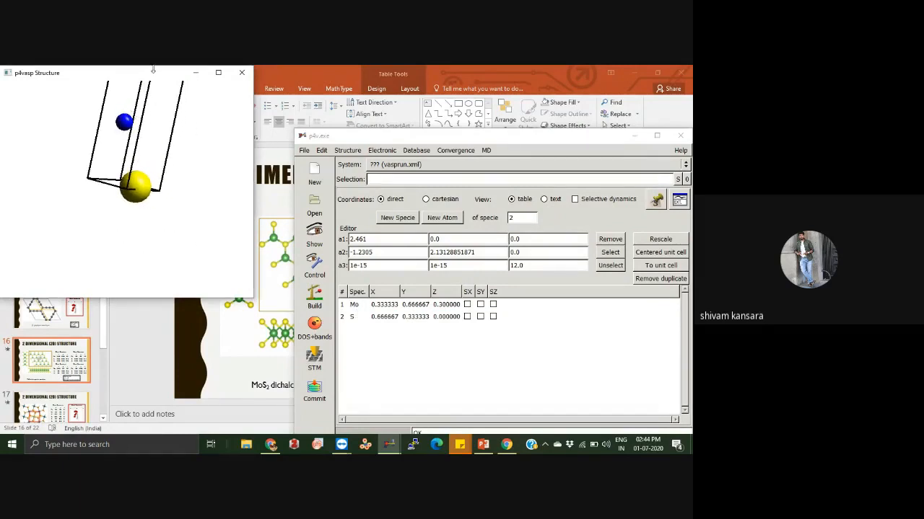
pyautogui.click(448, 306)
pyautogui.click(446, 317)
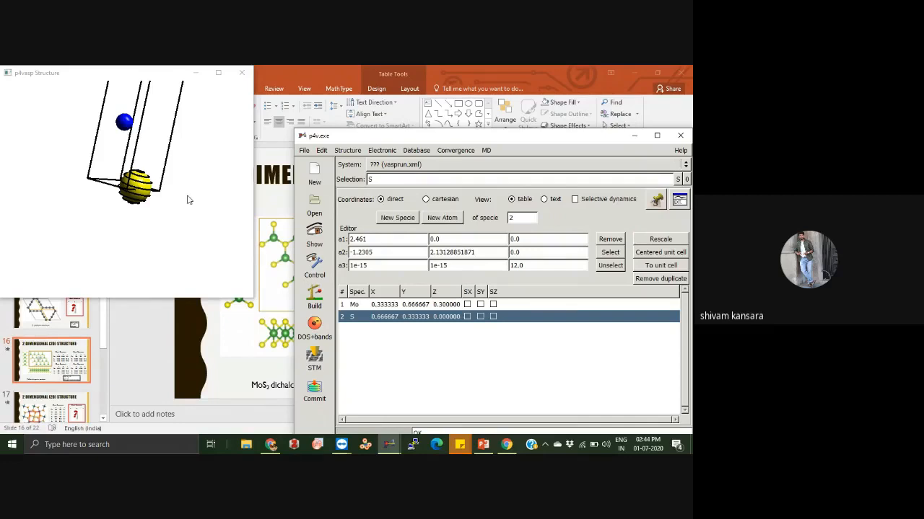
pyautogui.moveTo(186, 200)
pyautogui.mouseDown()
pyautogui.moveTo(173, 200)
pyautogui.moveTo(173, 190)
pyautogui.mouseUp()
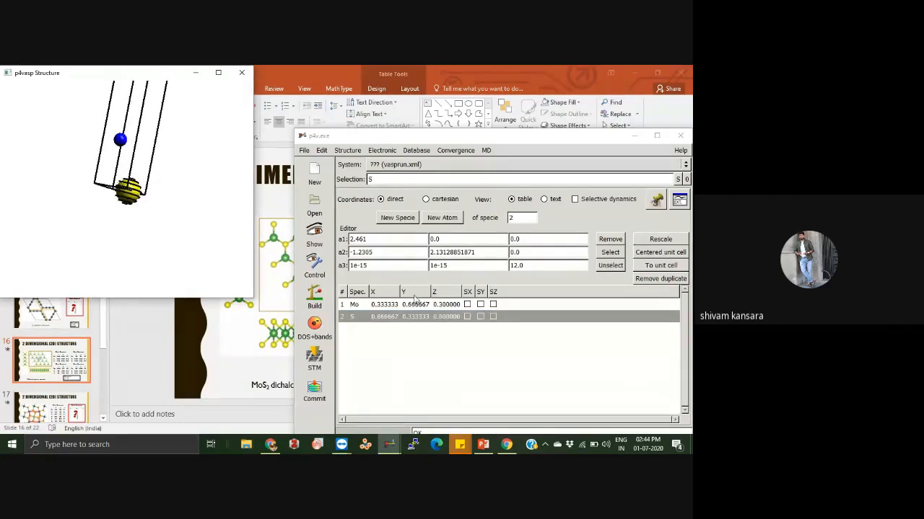
pyautogui.click(451, 305)
pyautogui.doubleClick(451, 316)
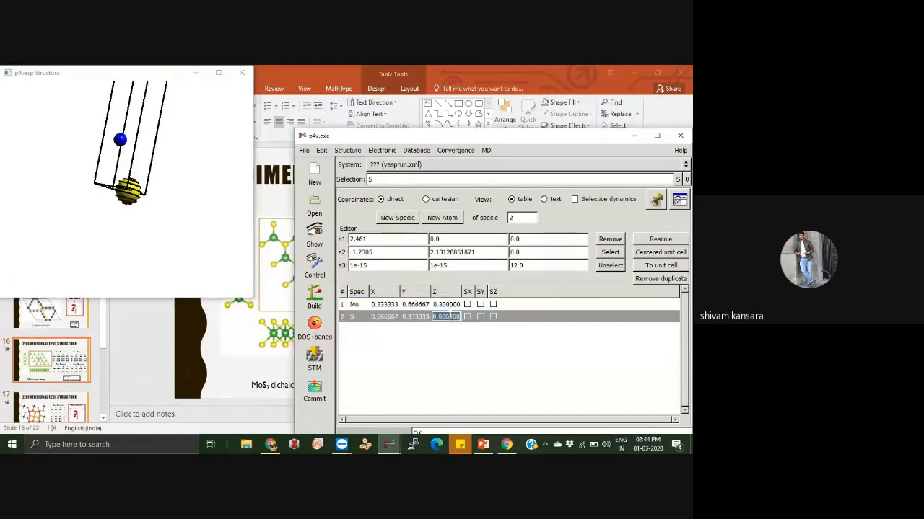
pyautogui.write('0.25')
pyautogui.press('Return')
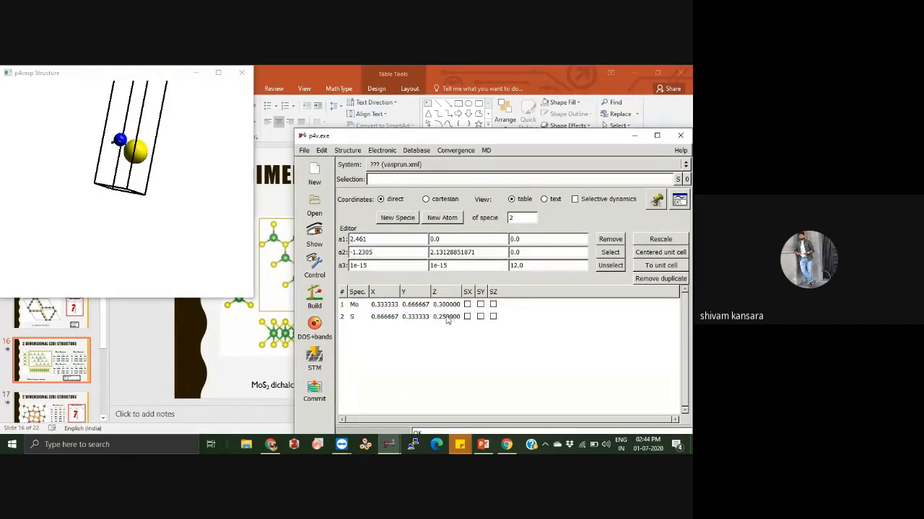
# Set the S atom's Z coordinate to 0.2.
pyautogui.moveTo(152, 219)
pyautogui.mouseDown()
pyautogui.moveTo(115, 200)
pyautogui.moveTo(166, 197)
pyautogui.moveTo(149, 213)
pyautogui.mouseUp()
pyautogui.doubleClick(447, 316)
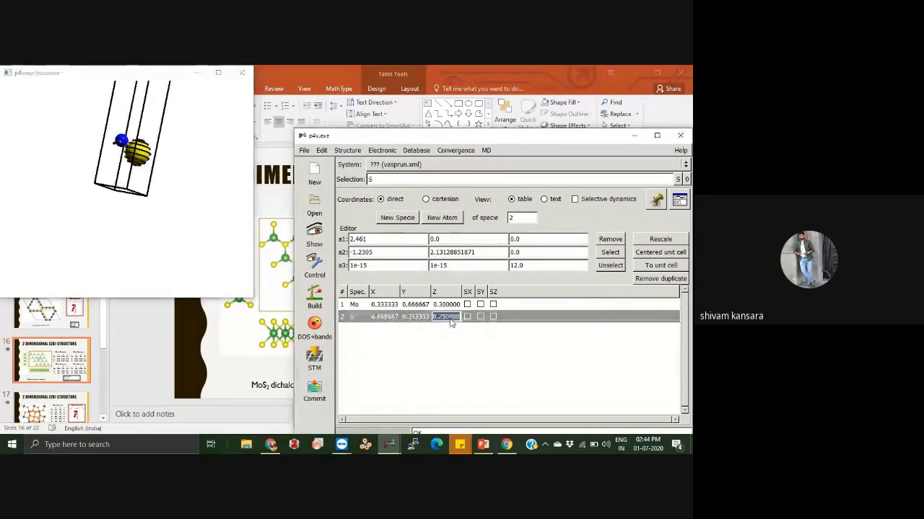
pyautogui.write('0.2')
pyautogui.press('Return')
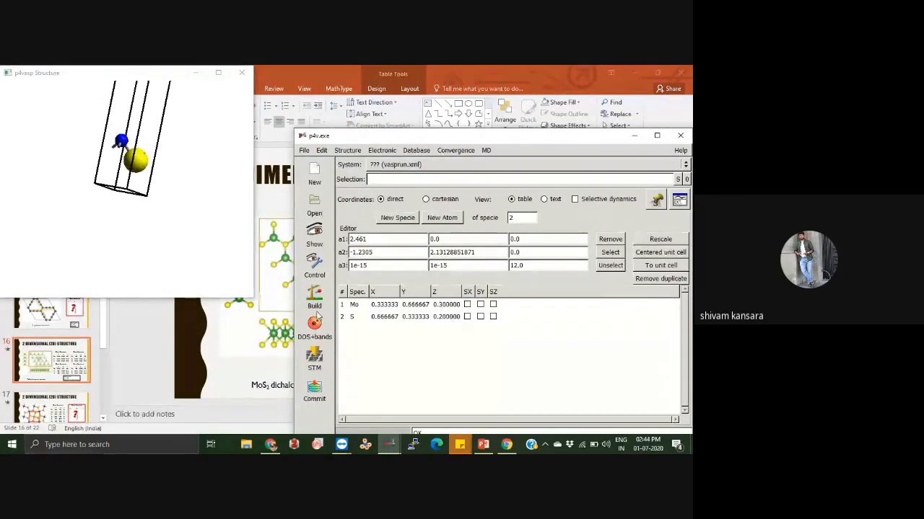
# Add a second atom of species 2 (S) and set its X coordinate to 0.666667.
pyautogui.moveTo(149, 214); pyautogui.dragTo(157, 241)
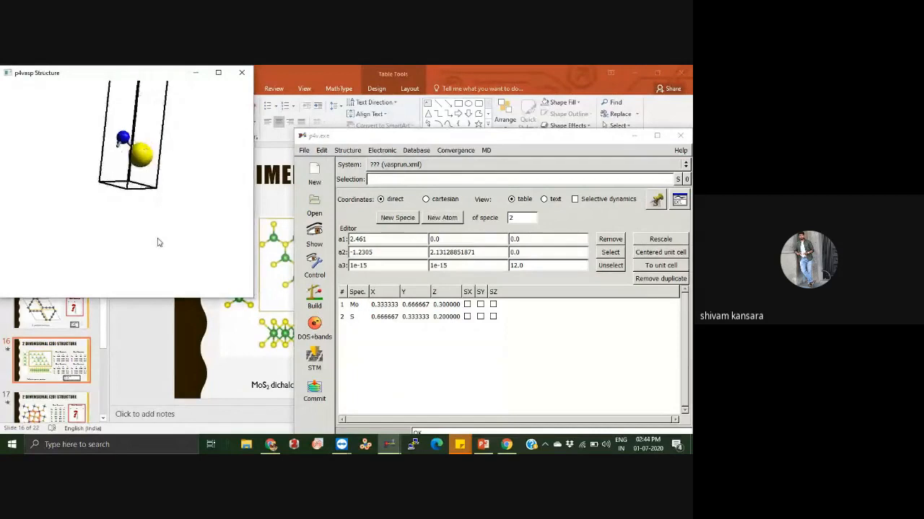
pyautogui.click(376, 316)
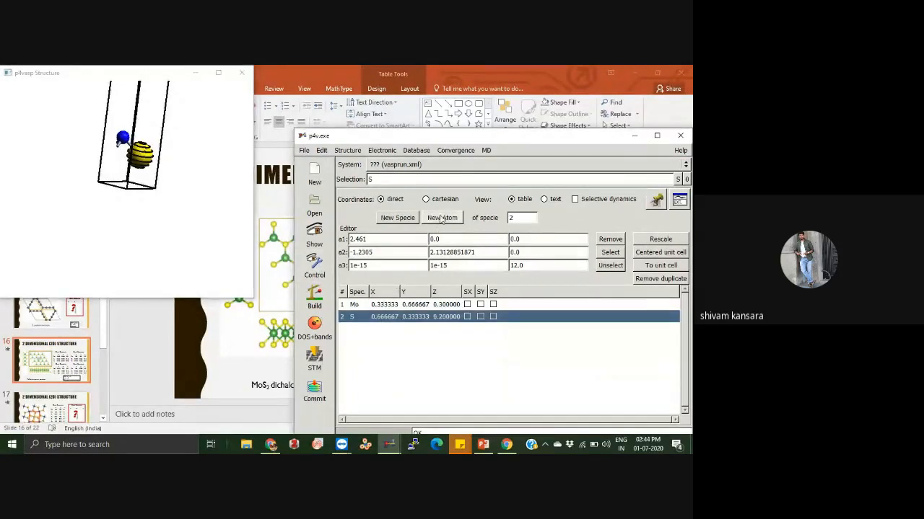
pyautogui.click(441, 217)
pyautogui.click(391, 329)
pyautogui.click(384, 328)
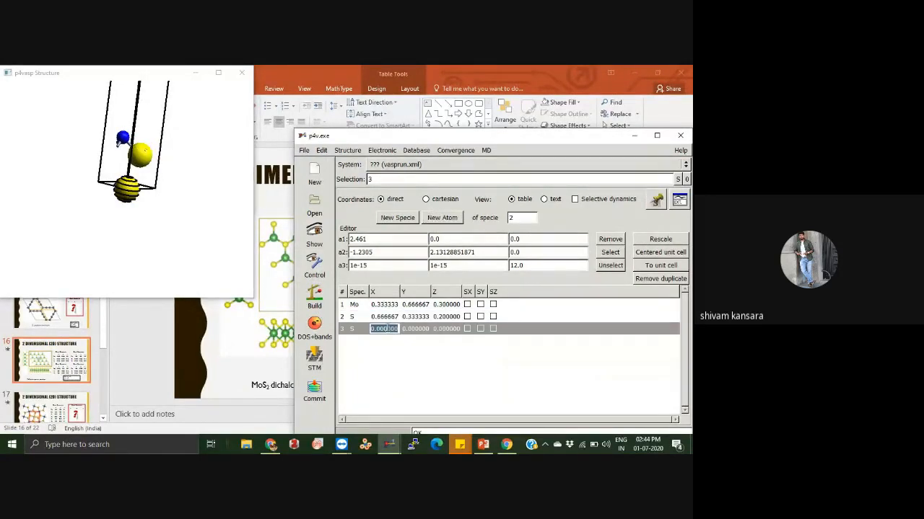
pyautogui.write('0.666667')
pyautogui.press('Return')
# Set the second S atom's Y coordinate to 0.333333.
pyautogui.click(411, 329)
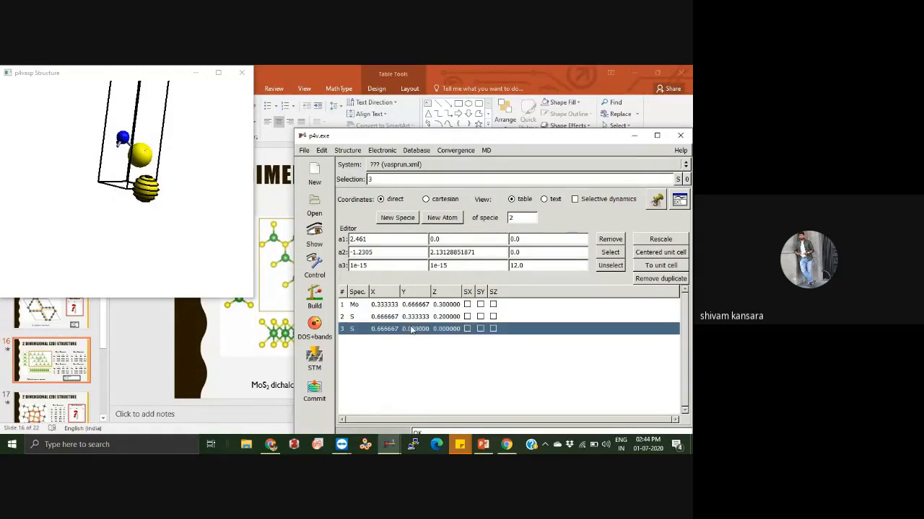
pyautogui.click(412, 329)
pyautogui.write('.5')
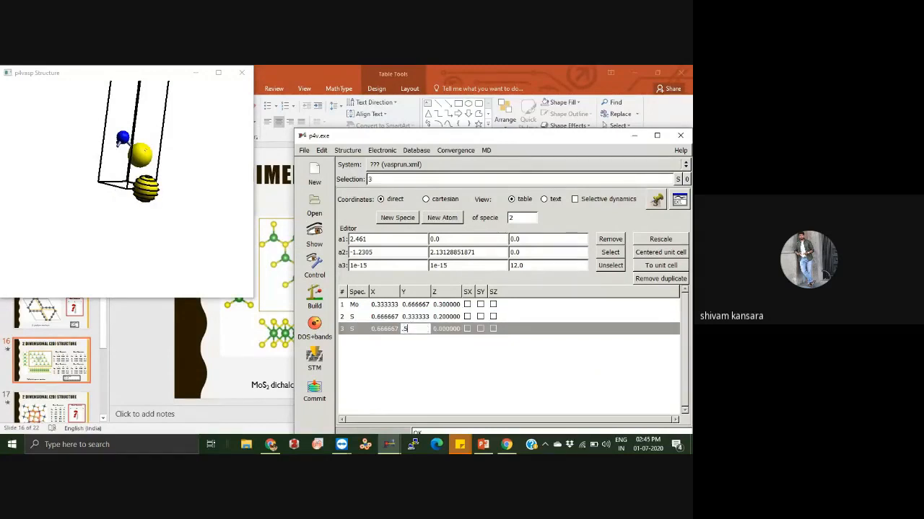
pyautogui.write('333333')
pyautogui.press('Return')
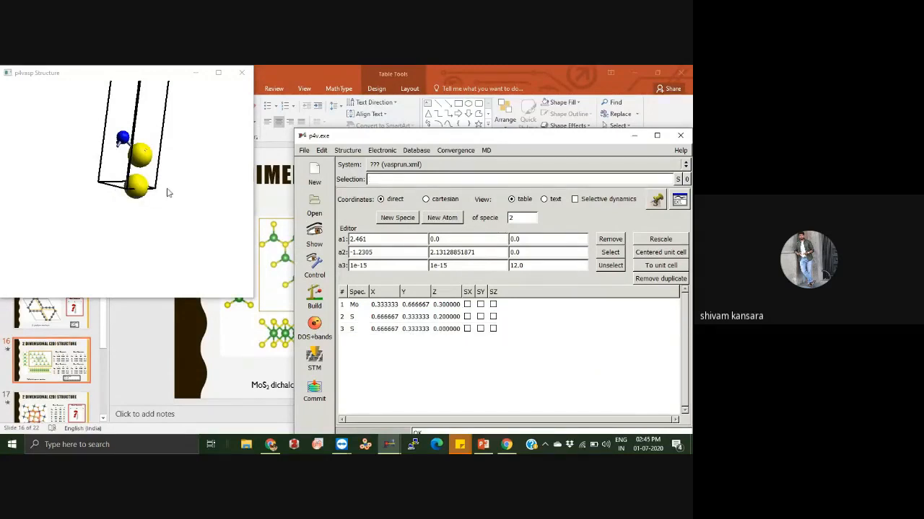
# Set the second S atom's Z coordinate to 0.4.
pyautogui.moveTo(168, 192)
pyautogui.mouseDown()
pyautogui.moveTo(134, 185)
pyautogui.moveTo(183, 182)
pyautogui.mouseUp()
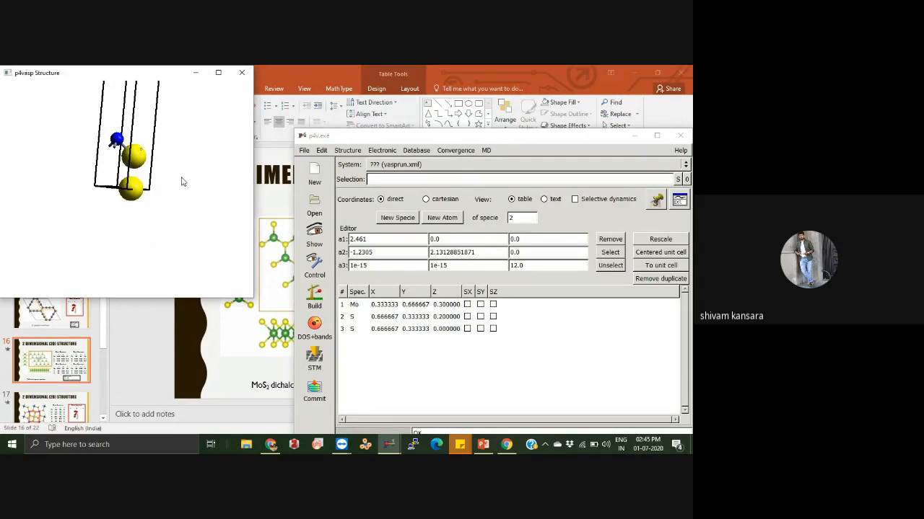
pyautogui.click(446, 328)
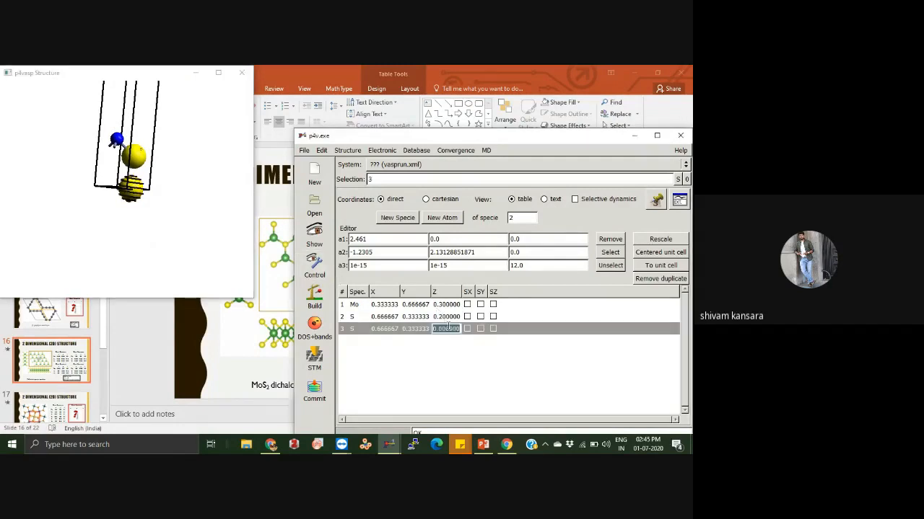
pyautogui.write('0.4')
pyautogui.press('Return')
# Replicate the displayed unit cell 4 times along both direction 1 and direction 2.
pyautogui.moveTo(180, 203); pyautogui.dragTo(166, 231)
pyautogui.click(322, 266)
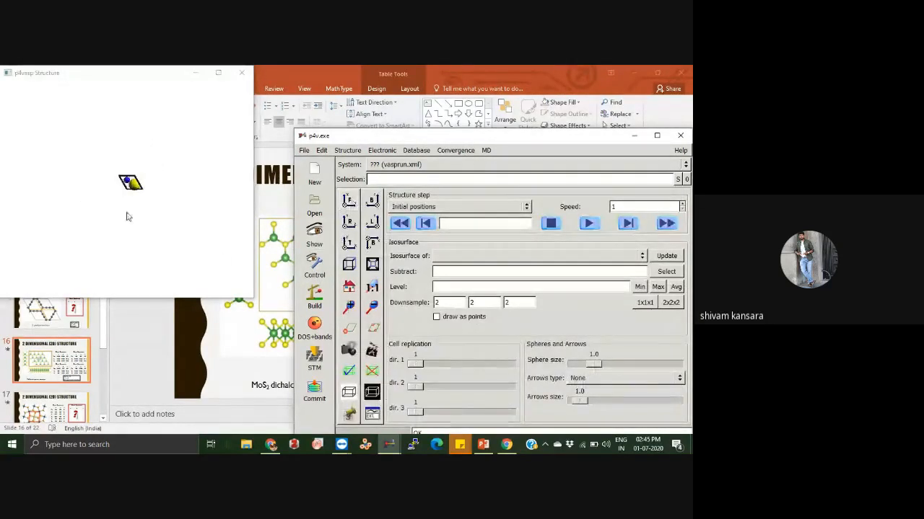
pyautogui.moveTo(125, 213); pyautogui.dragTo(174, 220, button='right')
pyautogui.moveTo(415, 364); pyautogui.dragTo(450, 371)
pyautogui.click(414, 387)
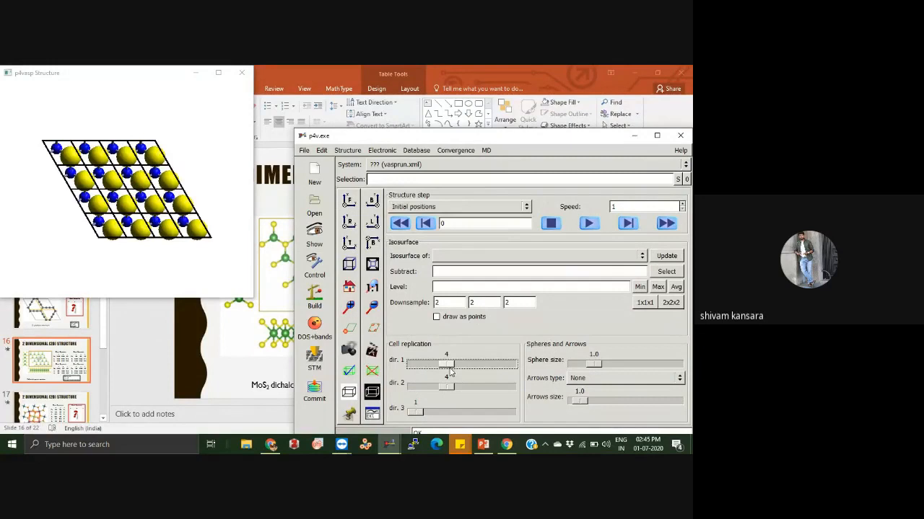
pyautogui.click(82, 256)
pyautogui.scroll(3, 81, 256)
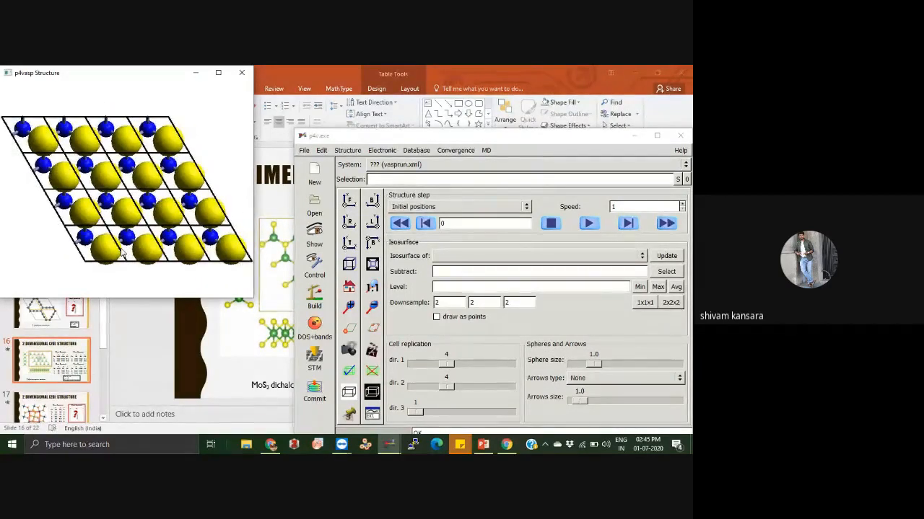
# View the replicated MoS2 lattice from several axis directions and compare its side view with the structure image on the slide.
pyautogui.click(373, 244)
pyautogui.click(128, 233)
pyautogui.scroll(-3, 128, 233)
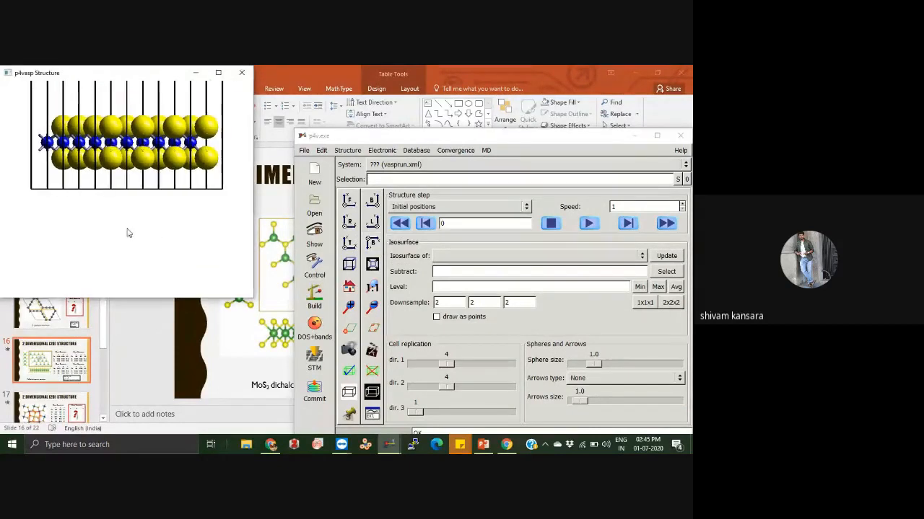
pyautogui.moveTo(505, 137); pyautogui.dragTo(652, 144)
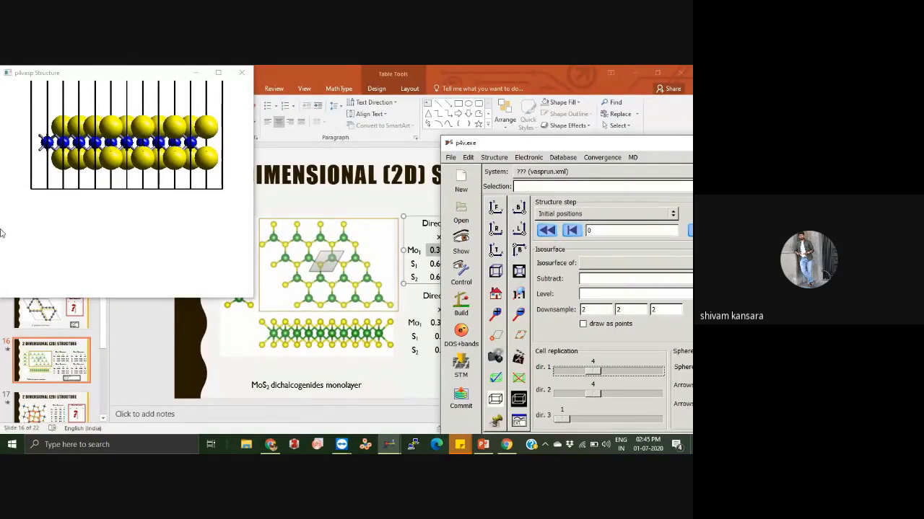
pyautogui.click(514, 213)
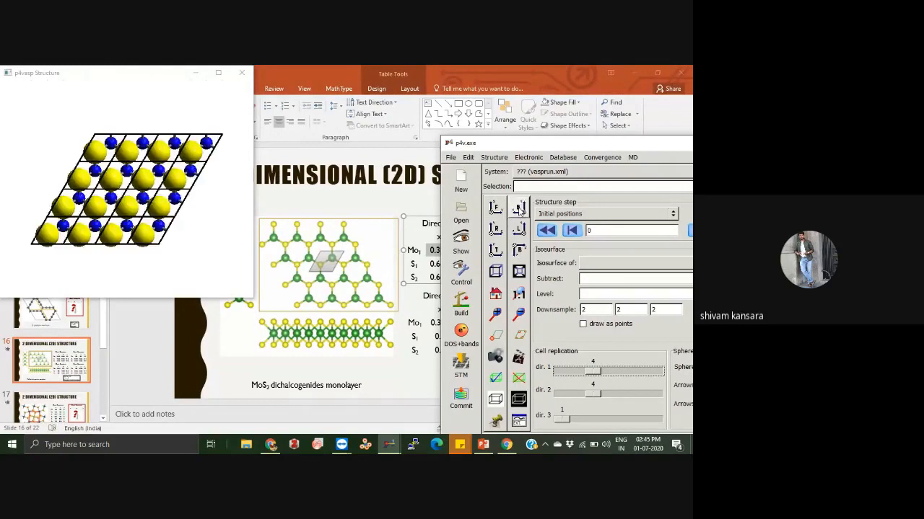
pyautogui.click(503, 232)
pyautogui.click(514, 231)
pyautogui.click(496, 230)
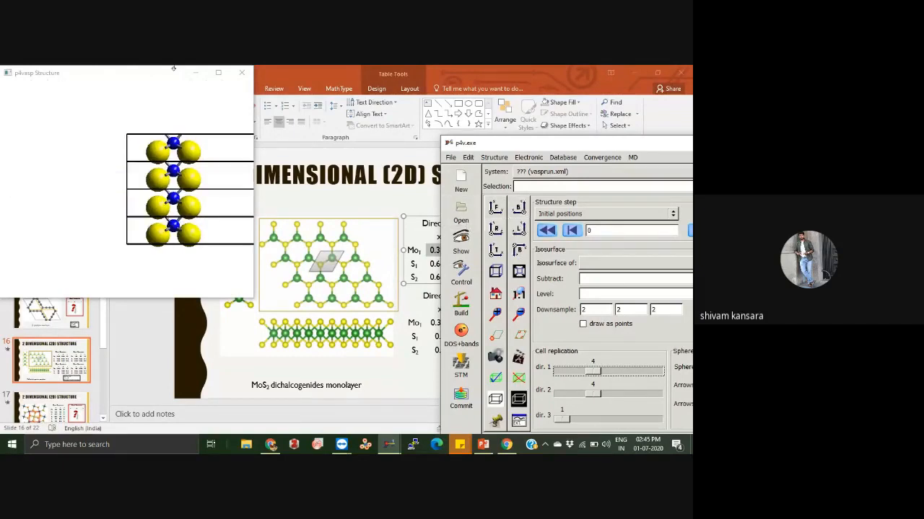
pyautogui.moveTo(145, 75); pyautogui.dragTo(534, 155)
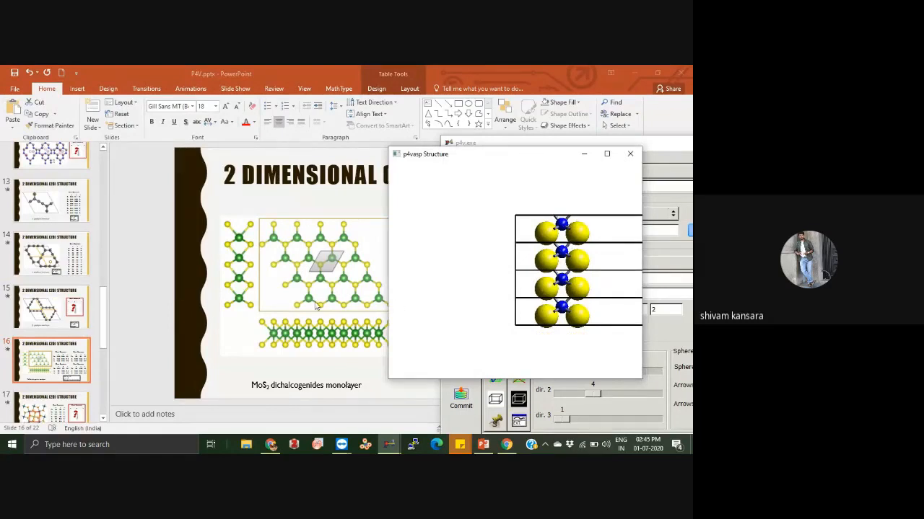
# Switch to the presentation and open slide 17 with the pentagonal PdS2 monolayer and its direct coordinates.
pyautogui.click(294, 314)
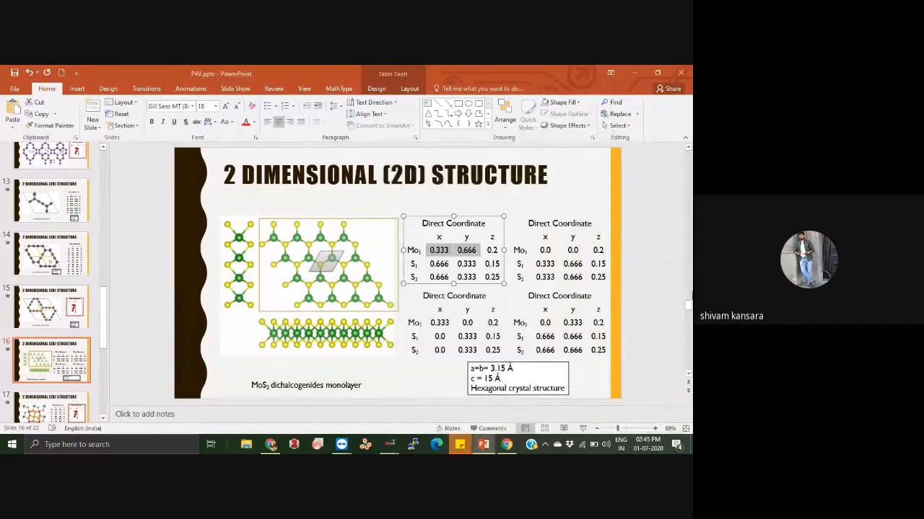
pyautogui.click(655, 288)
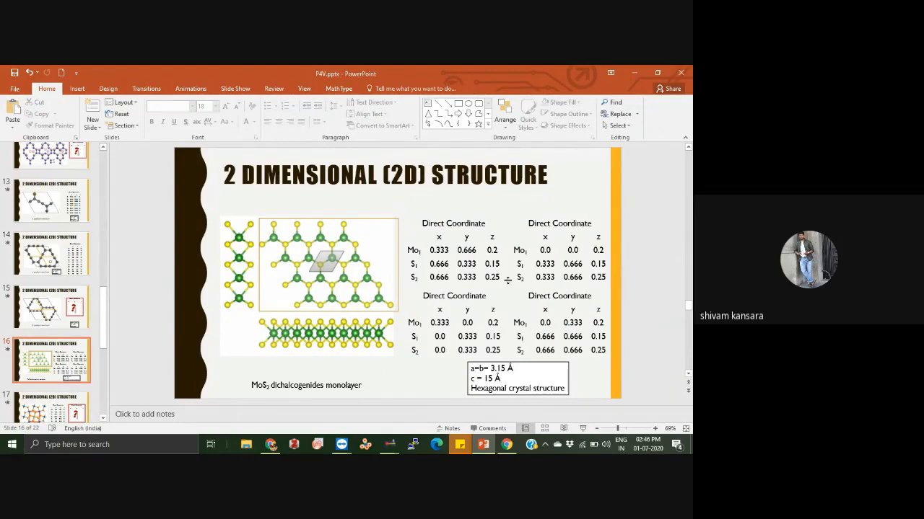
pyautogui.click(28, 369)
pyautogui.scroll(-2, 30, 366)
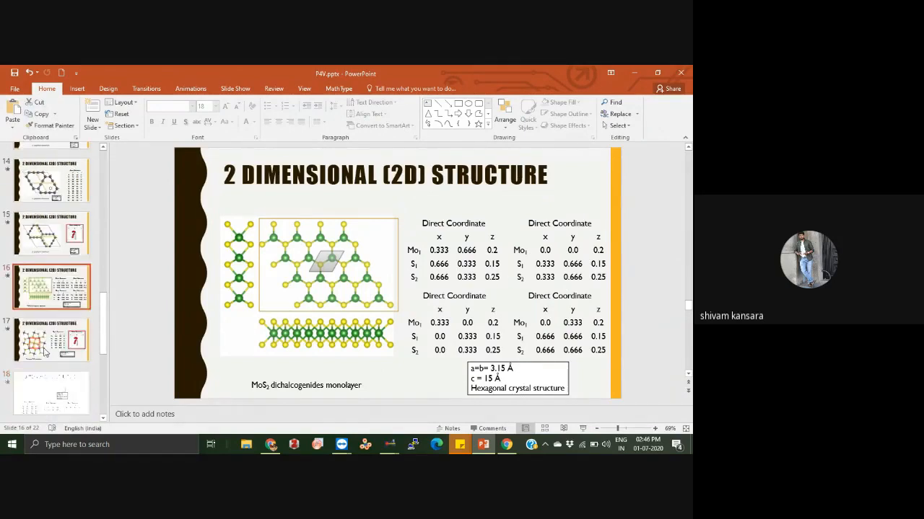
pyautogui.scroll(-1, 46, 350)
pyautogui.click(47, 349)
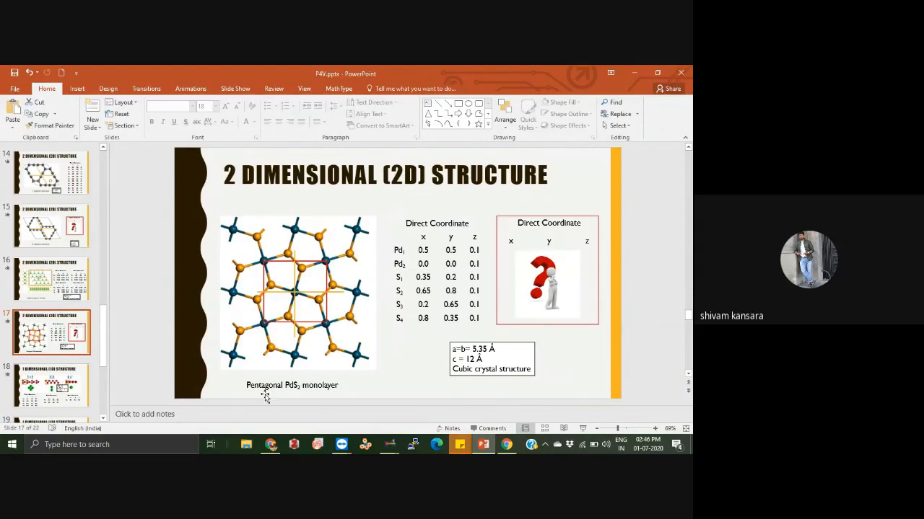
pyautogui.tripleClick(284, 385)
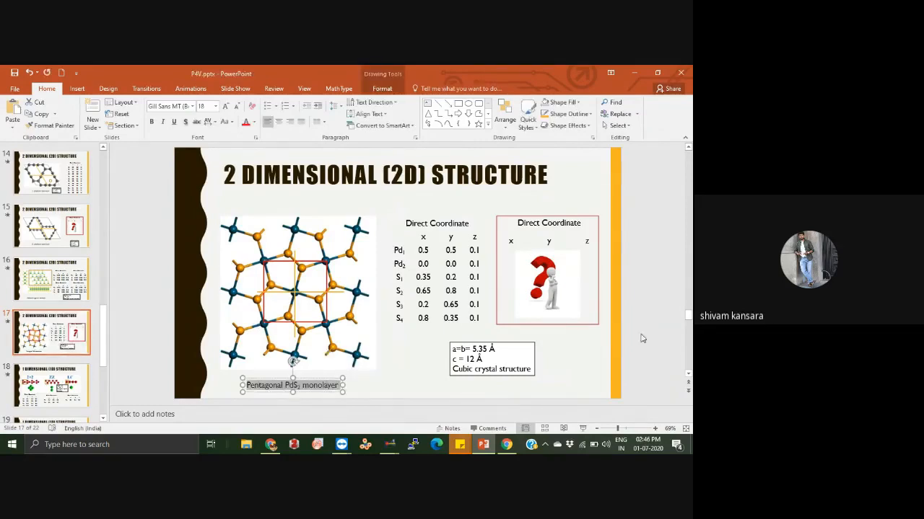
pyautogui.click(648, 304)
# Switch back to p4vasp, open the structure's lattice settings and apply the Cubic lattice type.
pyautogui.moveTo(390, 445)
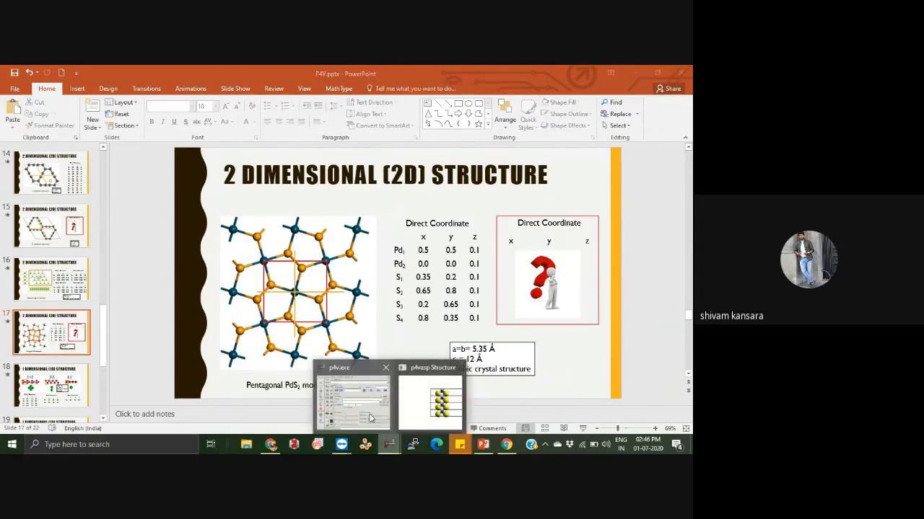
pyautogui.click(370, 418)
pyautogui.moveTo(544, 158); pyautogui.dragTo(174, 184)
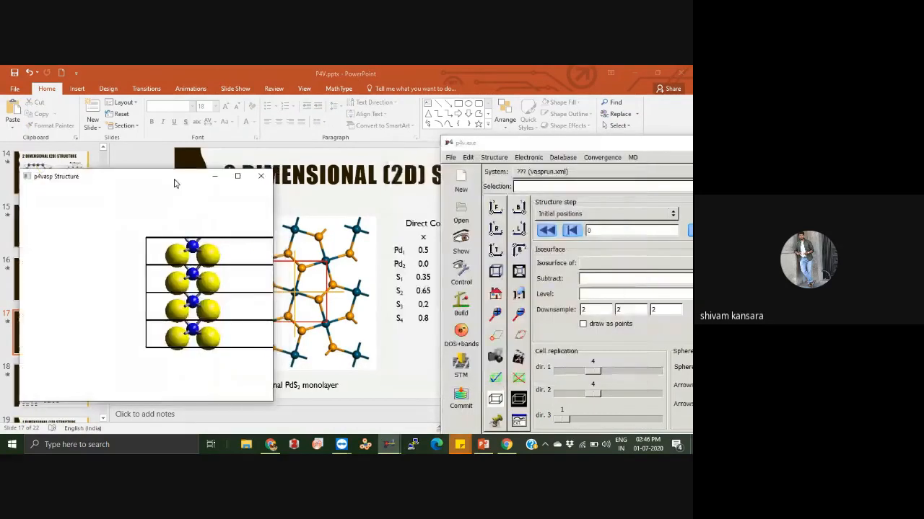
pyautogui.click(461, 307)
pyautogui.click(494, 157)
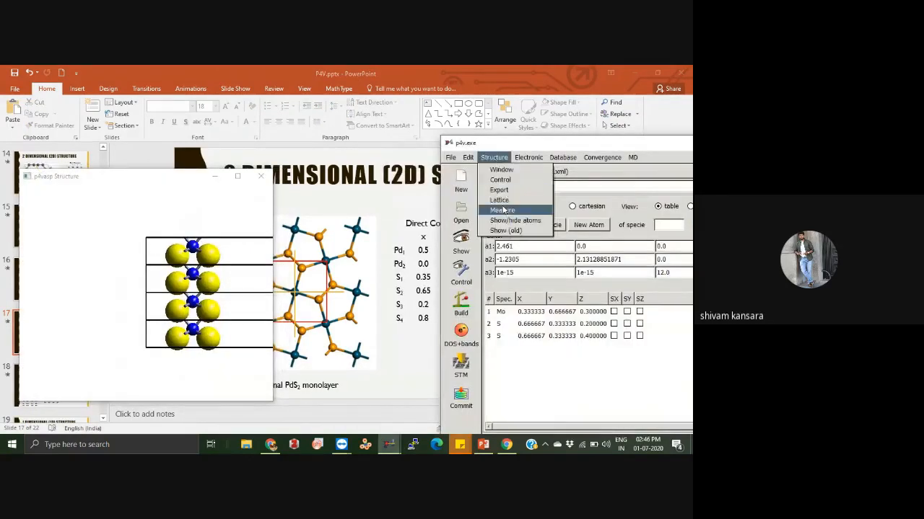
pyautogui.click(499, 200)
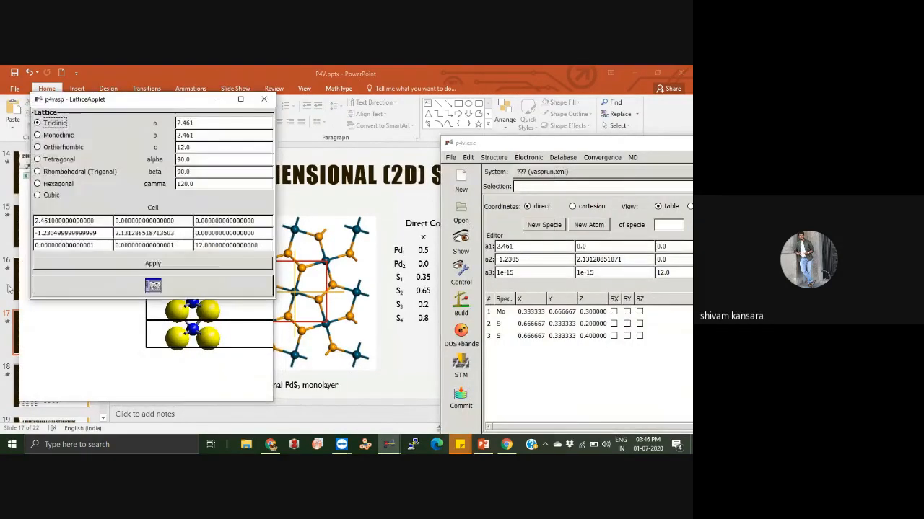
pyautogui.click(54, 196)
pyautogui.click(140, 264)
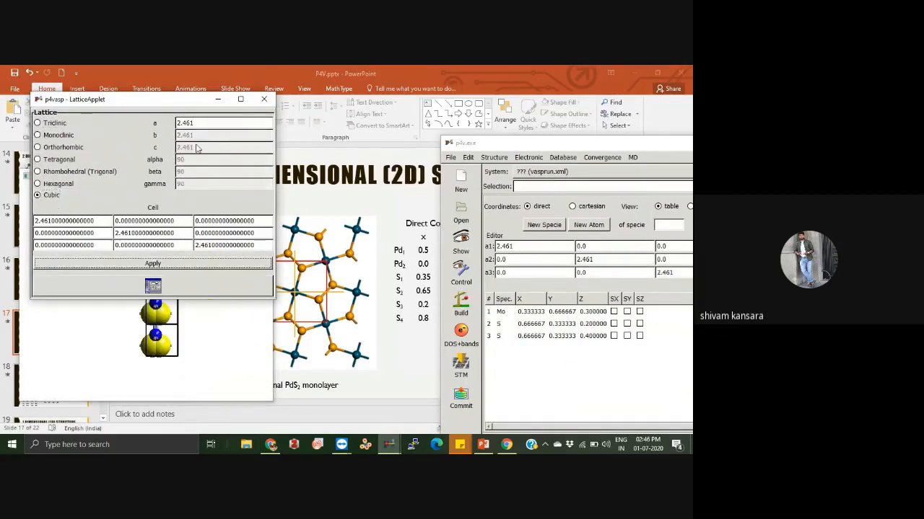
# Set the cubic lattice constant a to 5.35, apply it and close the lattice settings.
pyautogui.moveTo(548, 146); pyautogui.dragTo(578, 155)
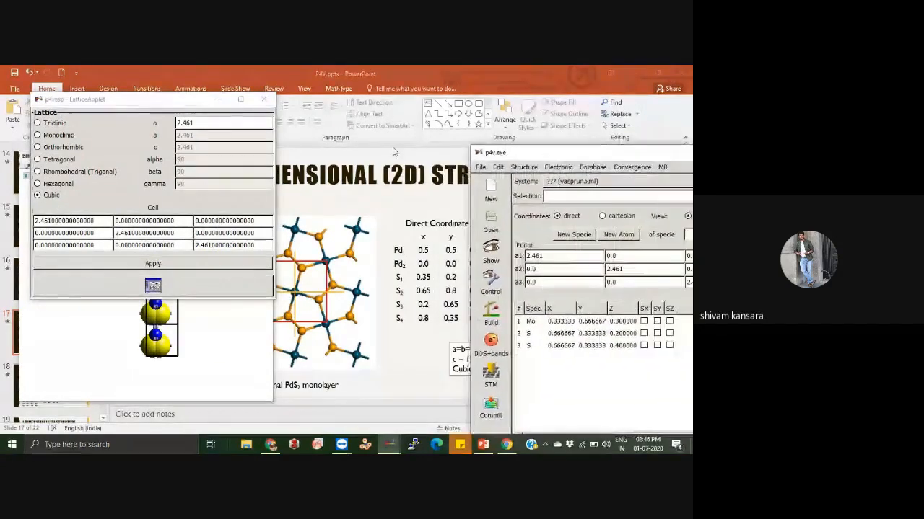
pyautogui.moveTo(199, 122); pyautogui.dragTo(165, 121)
pyautogui.write('5')
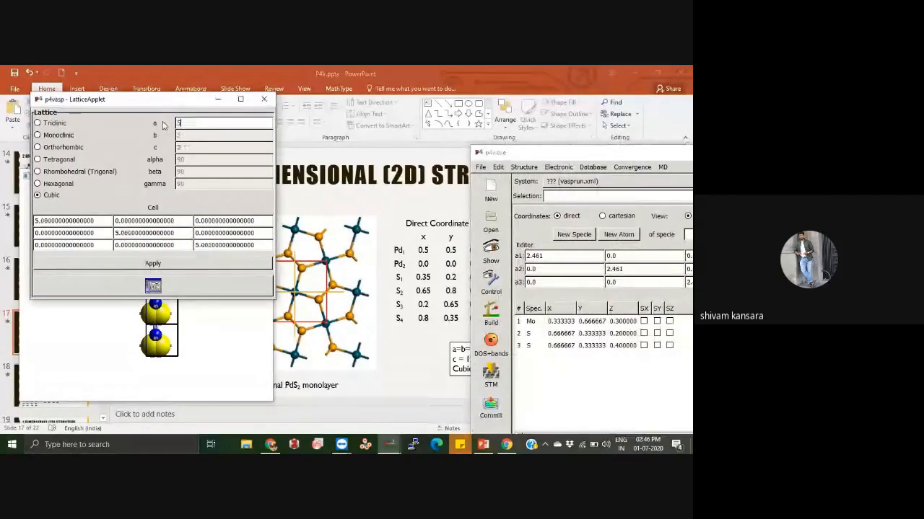
pyautogui.write('.35')
pyautogui.click(179, 262)
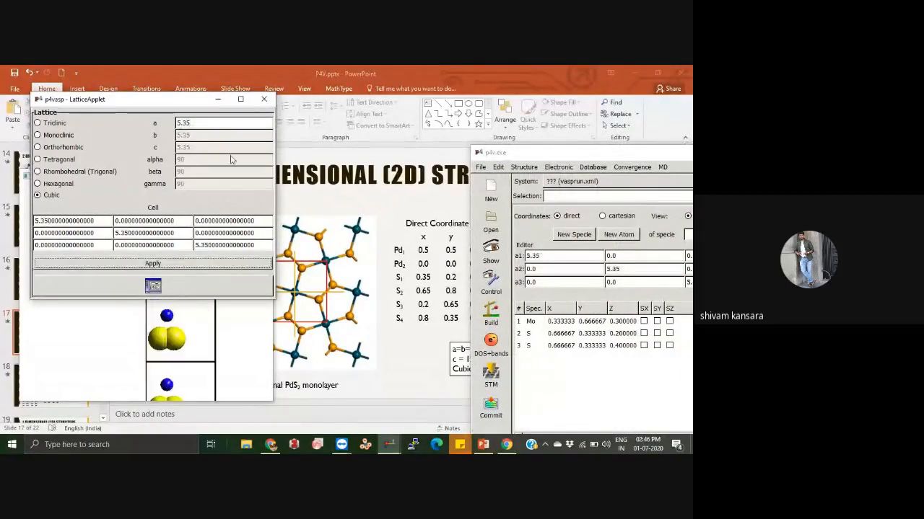
pyautogui.click(264, 99)
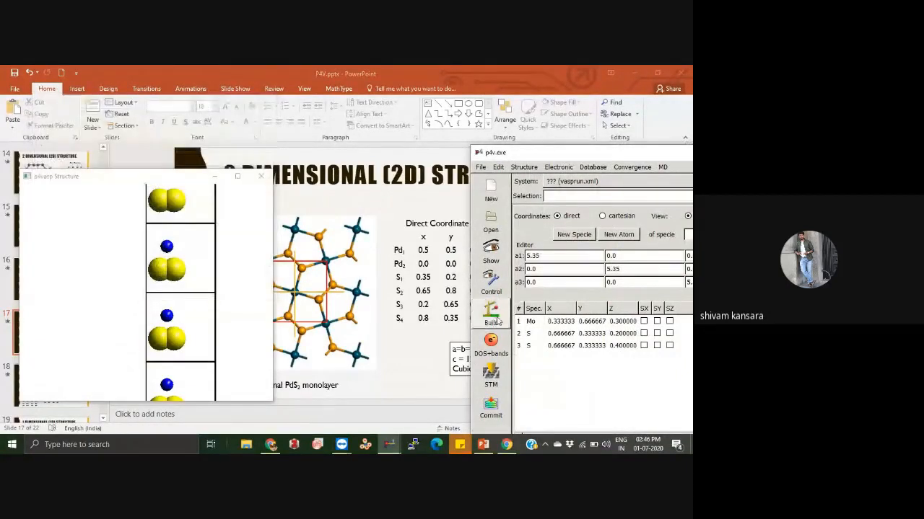
# Remove the Mo atom and both S atoms from the structure.
pyautogui.click(550, 325)
pyautogui.moveTo(550, 325); pyautogui.dragTo(554, 345)
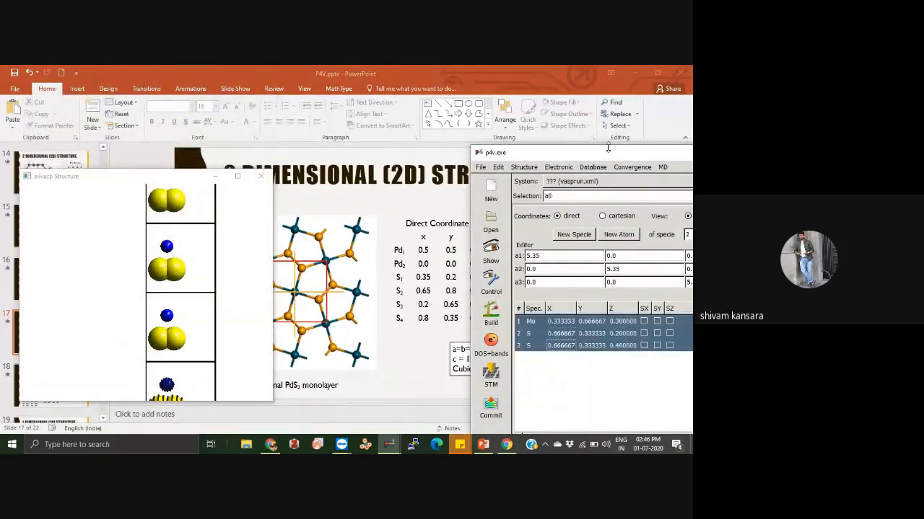
pyautogui.moveTo(609, 155); pyautogui.dragTo(422, 142)
pyautogui.click(601, 243)
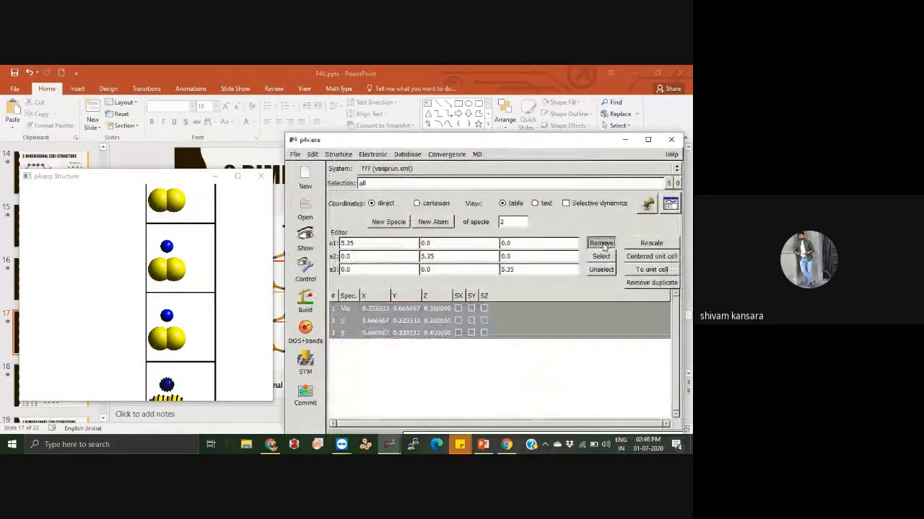
# Add a new atom of species 2 and reset the cell replication to 1 in all three directions.
pyautogui.click(433, 222)
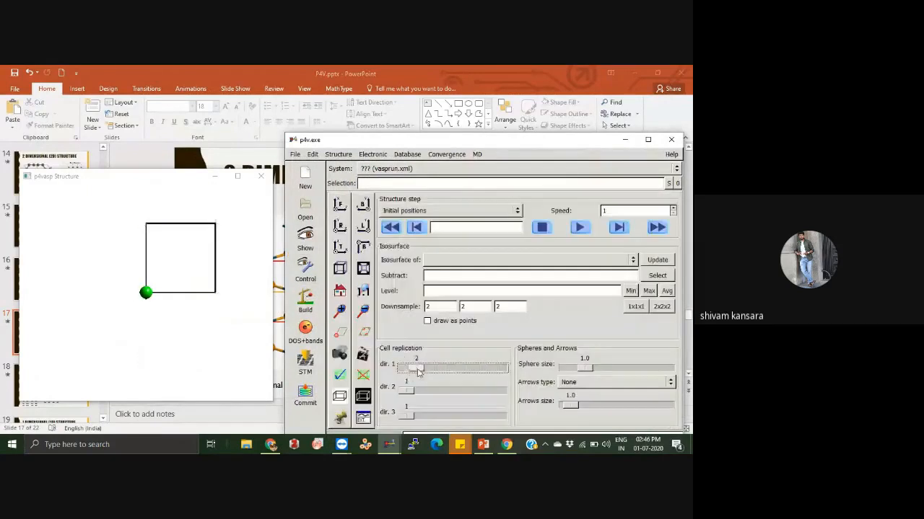
pyautogui.click(314, 299)
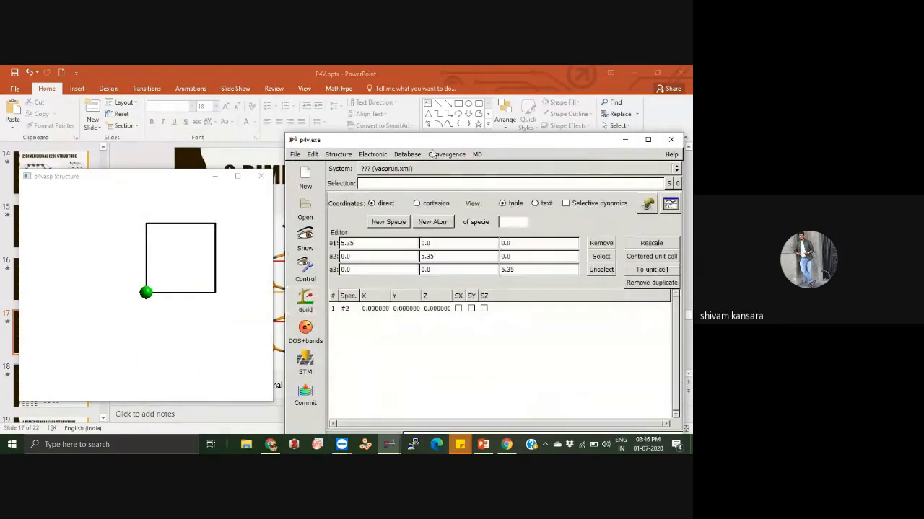
pyautogui.moveTo(437, 141); pyautogui.dragTo(539, 142)
pyautogui.moveTo(155, 189); pyautogui.dragTo(366, 247)
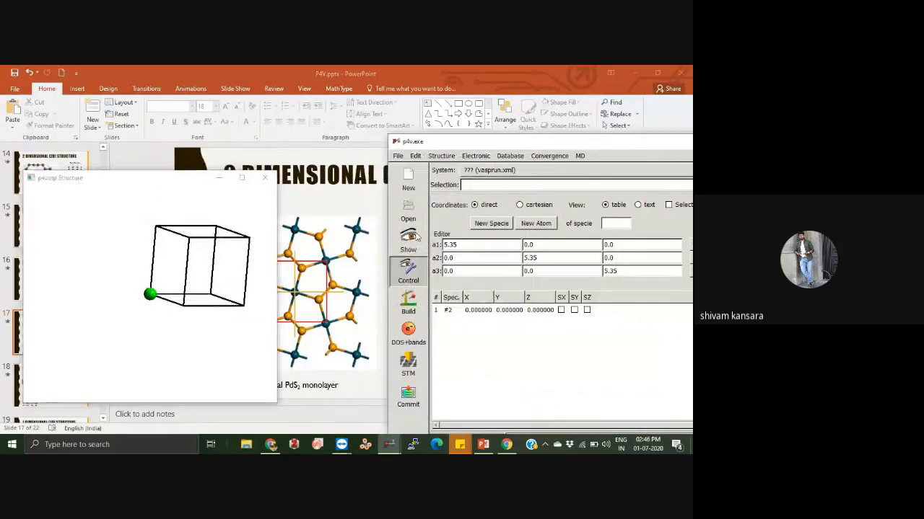
pyautogui.click(403, 269)
pyautogui.moveTo(127, 181); pyautogui.dragTo(80, 172)
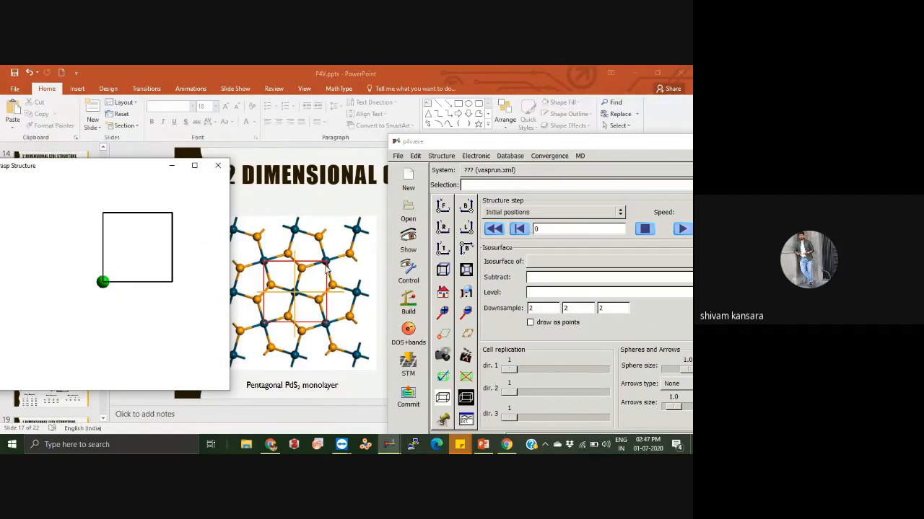
# Examine the red unit cell square and the crossing centre lines on the PdS2 slide image in the presentation.
pyautogui.click(342, 409)
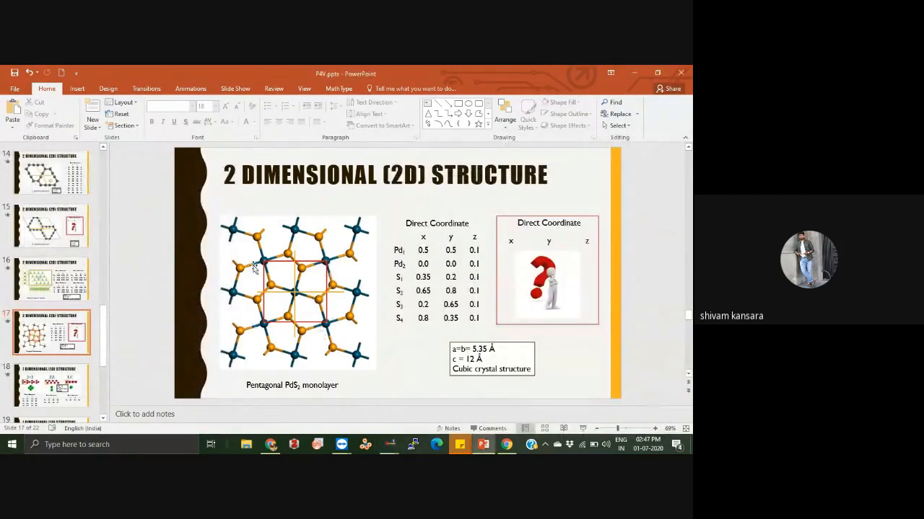
pyautogui.click(311, 261)
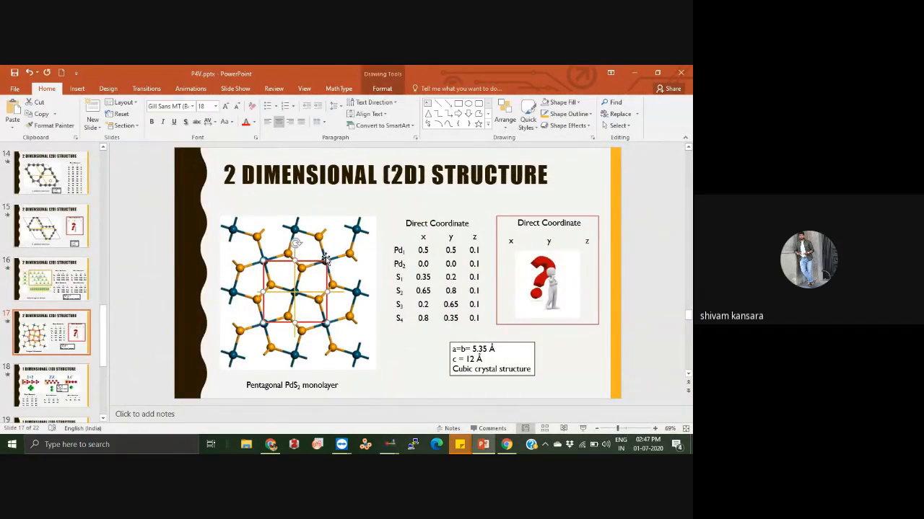
pyautogui.click(370, 390)
pyautogui.click(295, 285)
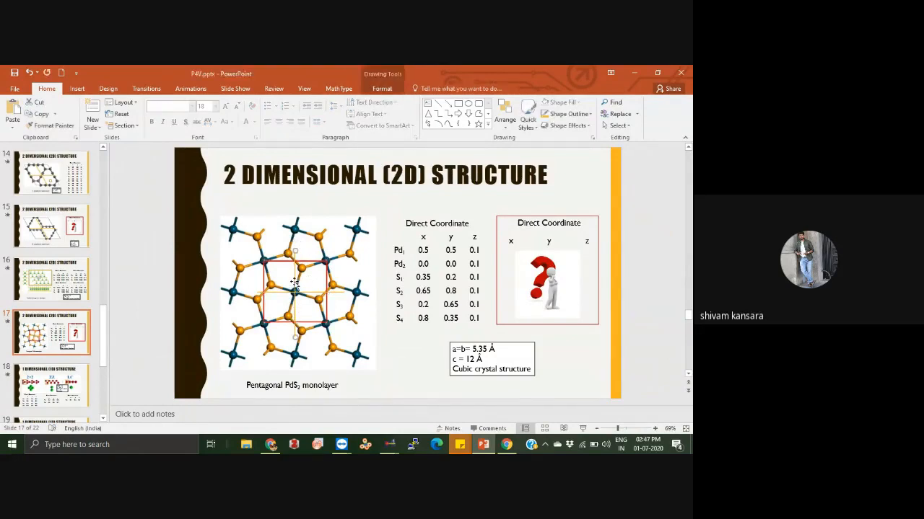
pyautogui.keyDown('ctrl'); pyautogui.click(312, 294); pyautogui.keyUp('ctrl')
pyautogui.click(308, 294)
pyautogui.keyDown('shift'); pyautogui.click(298, 292); pyautogui.keyUp('shift')
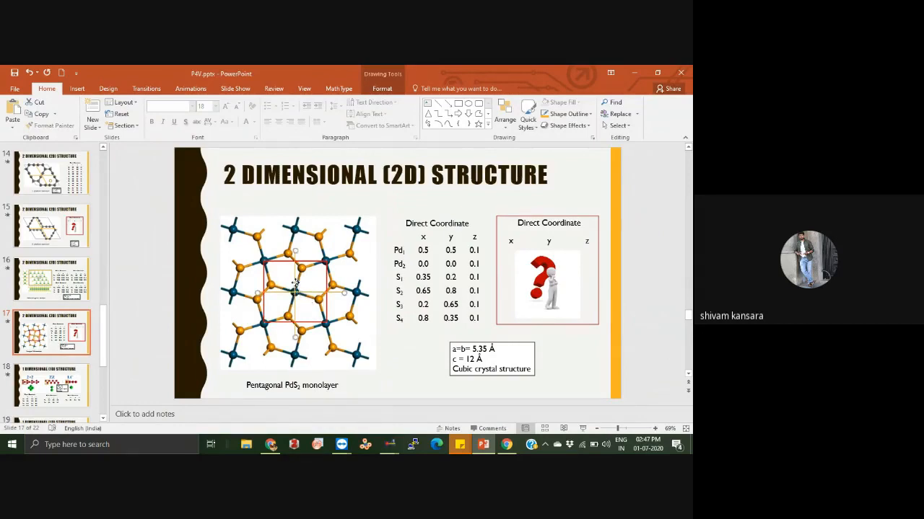
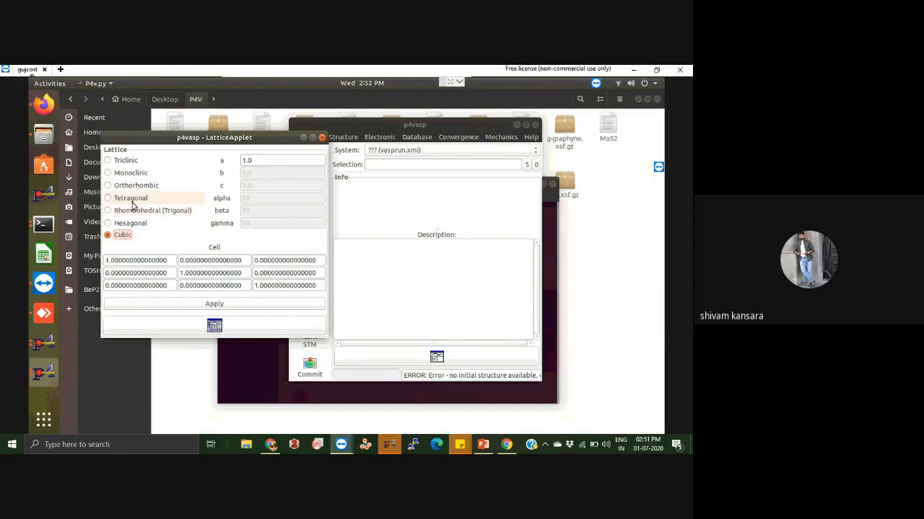
# Define a Tetragonal lattice with a set to 15 and c set to 2.61, apply it and close the lattice settings.
pyautogui.click(131, 199)
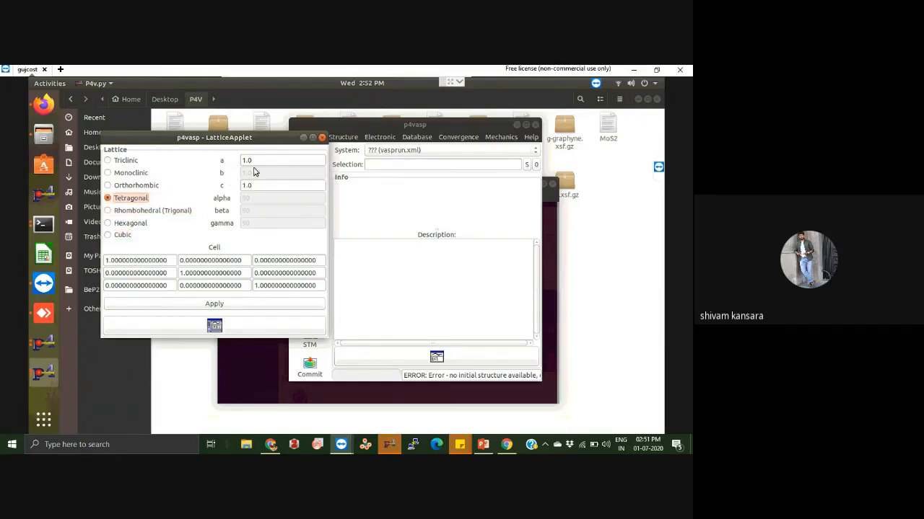
pyautogui.moveTo(258, 162); pyautogui.dragTo(223, 164)
pyautogui.write('12')
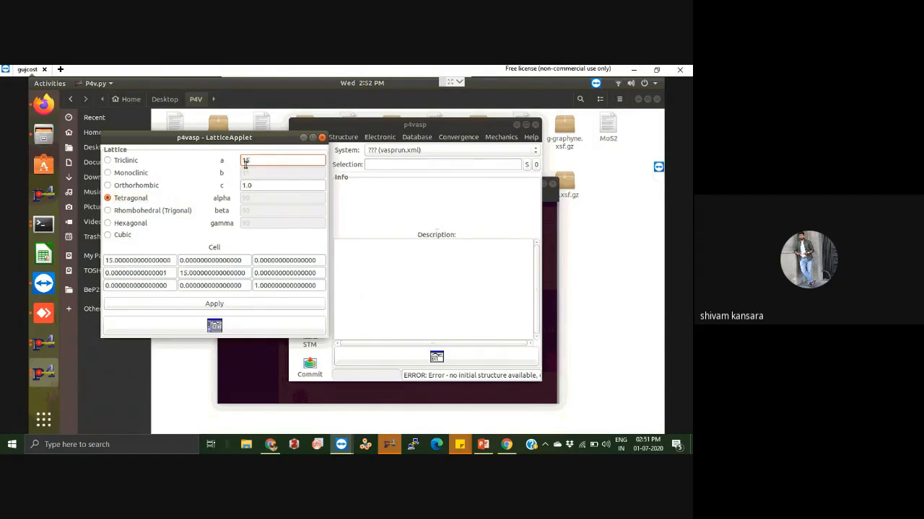
pyautogui.moveTo(252, 185); pyautogui.dragTo(243, 187)
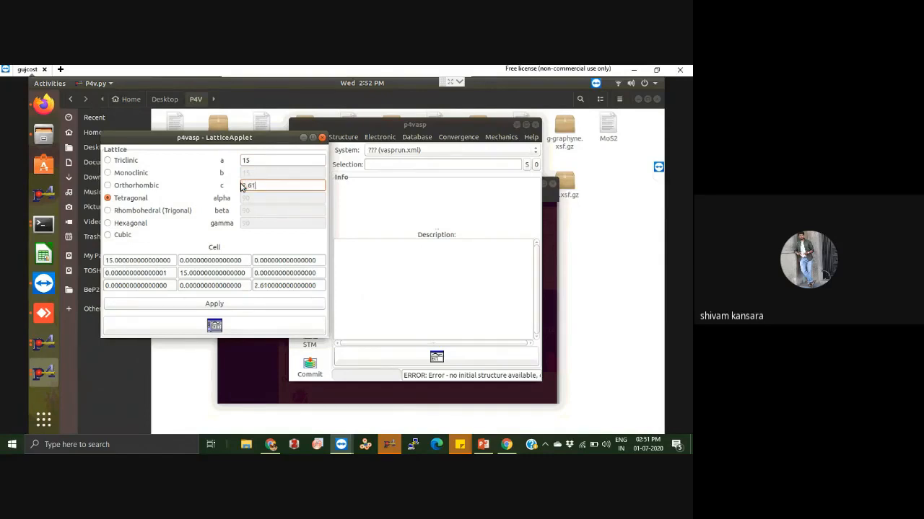
pyautogui.click(244, 304)
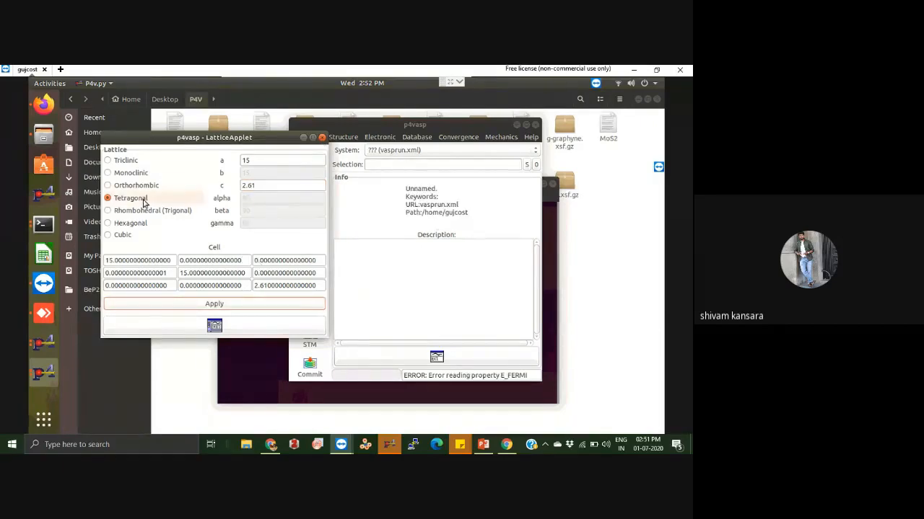
pyautogui.click(322, 137)
# Show the structure in a view window and add a new atom to the tetragonal cell.
pyautogui.click(413, 142)
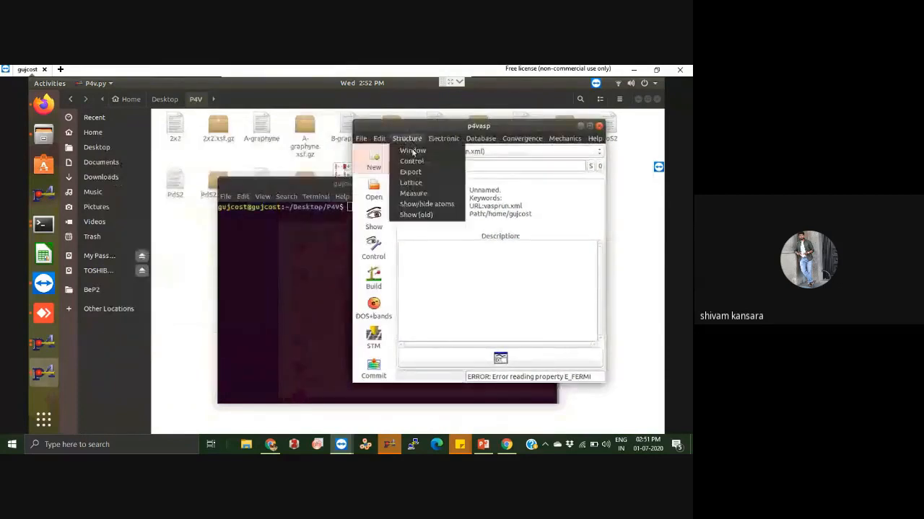
pyautogui.click(455, 130)
pyautogui.click(374, 245)
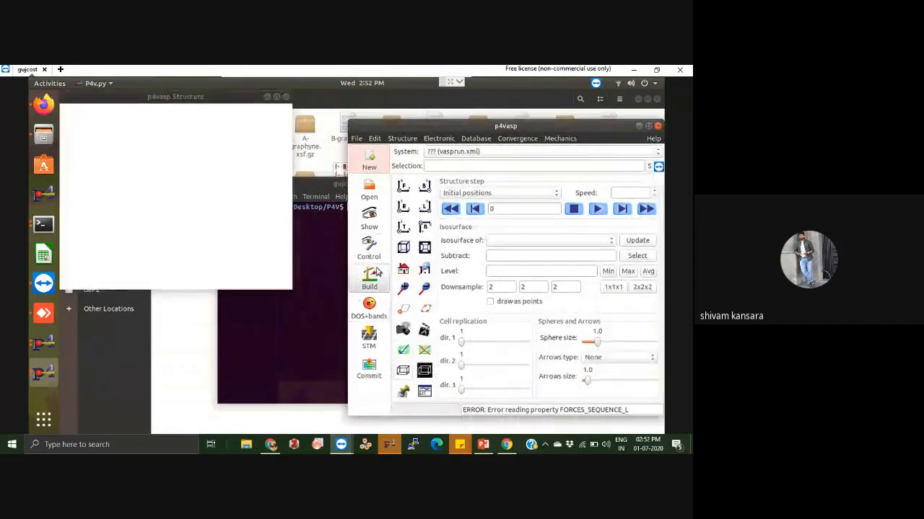
pyautogui.click(369, 279)
pyautogui.click(419, 203)
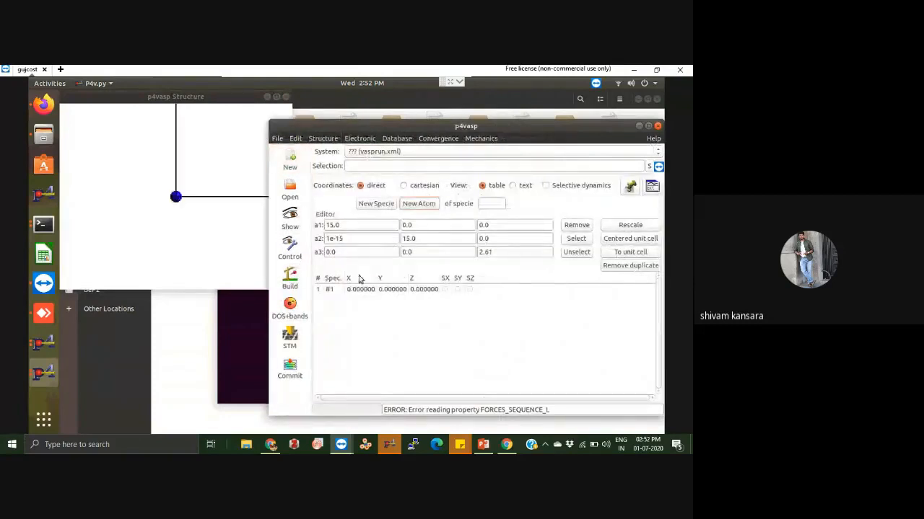
pyautogui.click(221, 239)
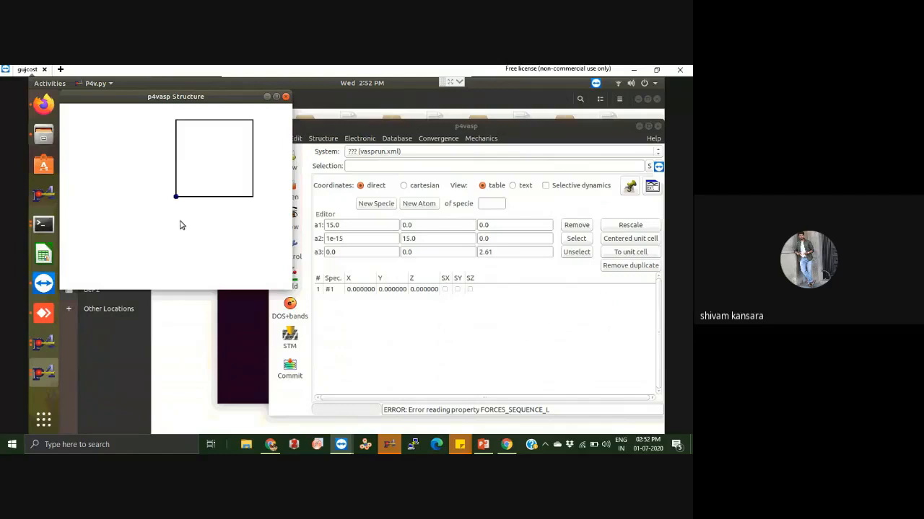
pyautogui.moveTo(181, 225); pyautogui.dragTo(258, 250)
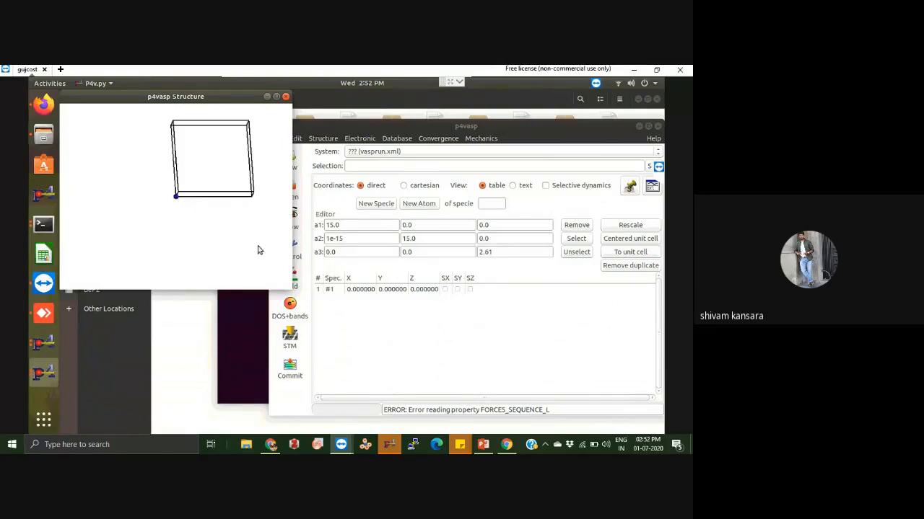
# Set the species of the first atom to Pd.
pyautogui.click(289, 246)
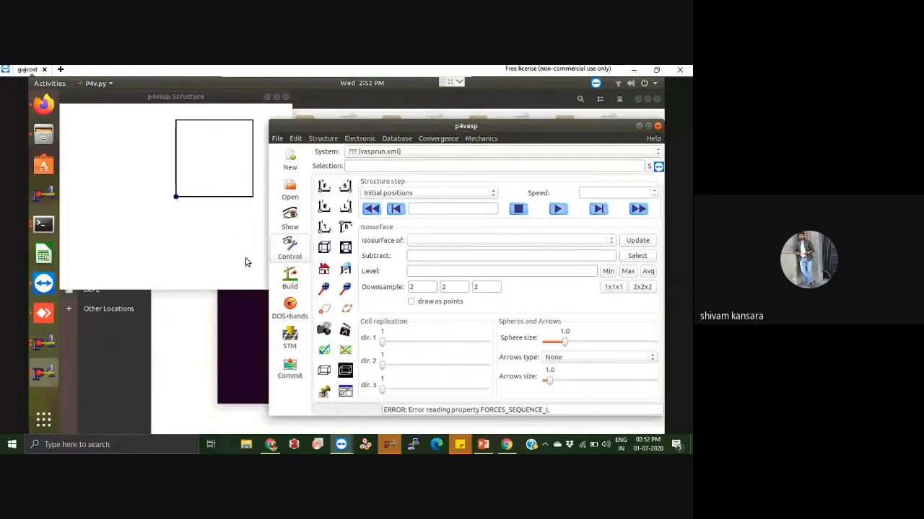
pyautogui.click(289, 278)
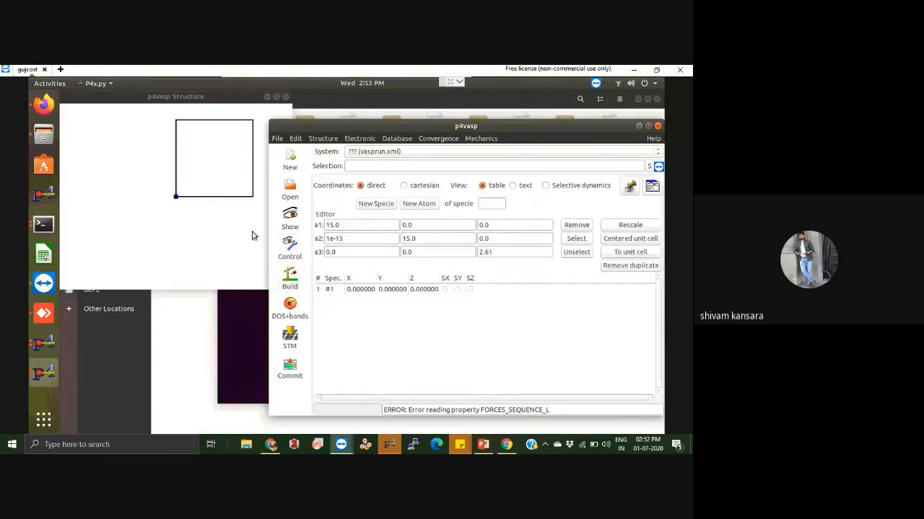
pyautogui.moveTo(253, 235); pyautogui.dragTo(226, 227)
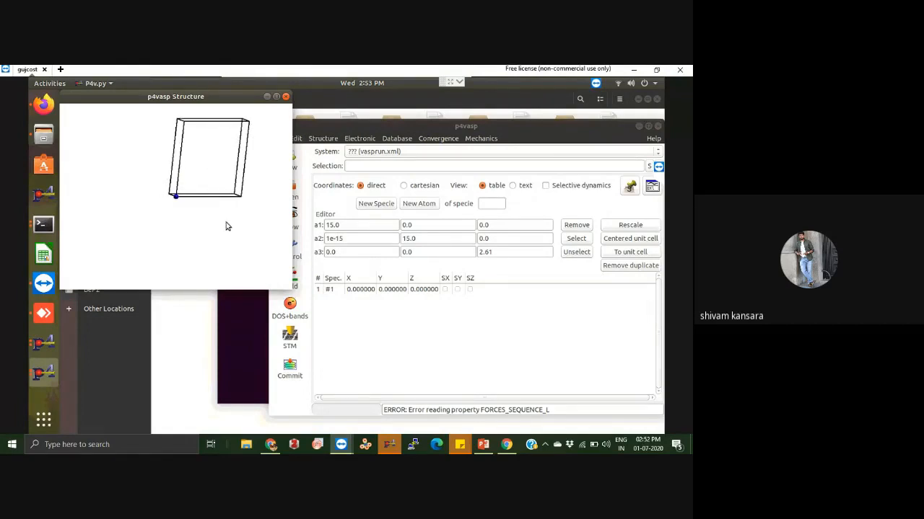
pyautogui.click(302, 256)
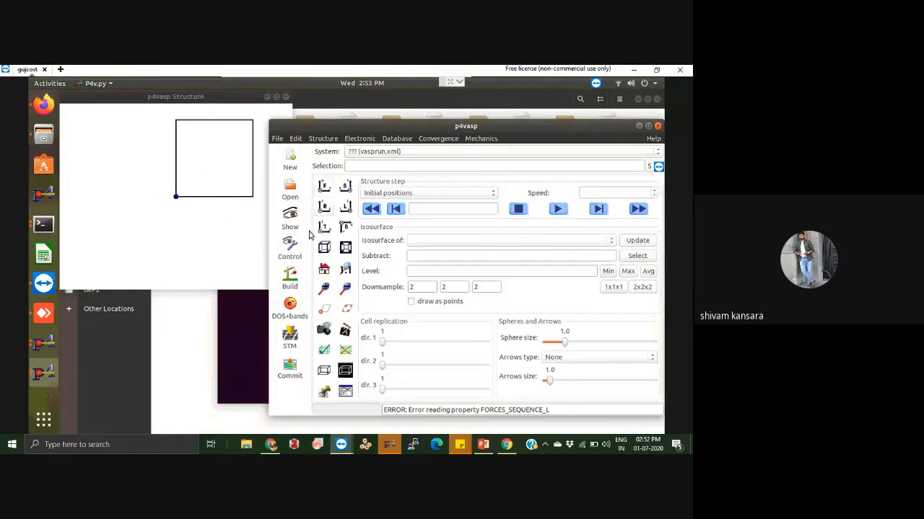
pyautogui.click(290, 277)
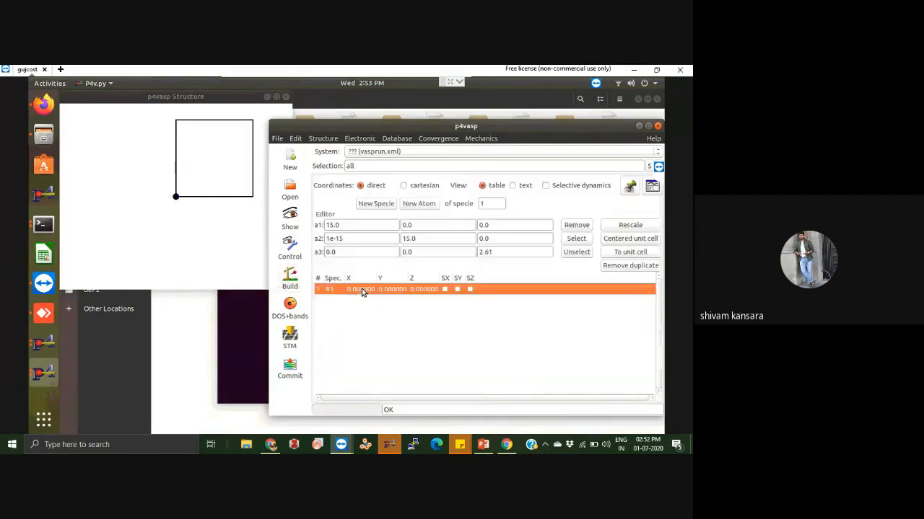
pyautogui.click(322, 291)
pyautogui.click(334, 290)
pyautogui.write('Pd')
pyautogui.press('Return')
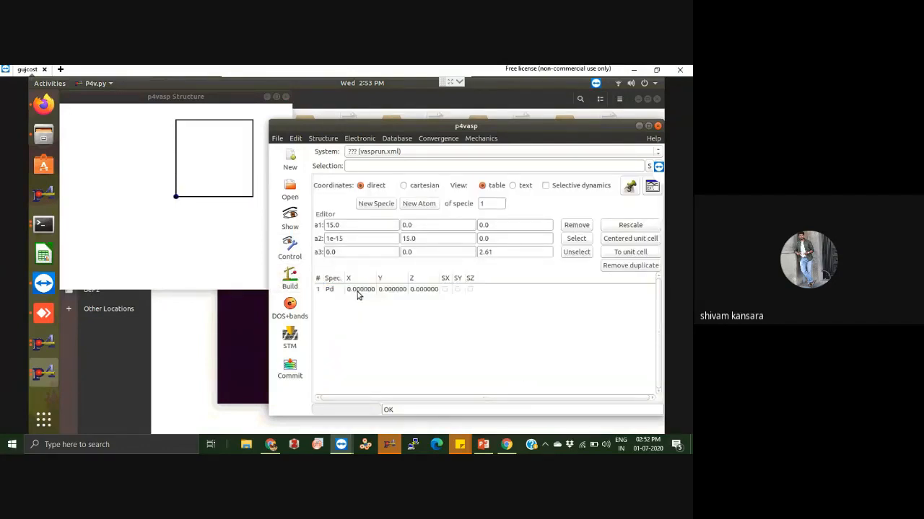
# Set the X, Y and Z direct coordinates of the Pd atom to 0.5 each.
pyautogui.click(357, 292)
pyautogui.click(357, 292)
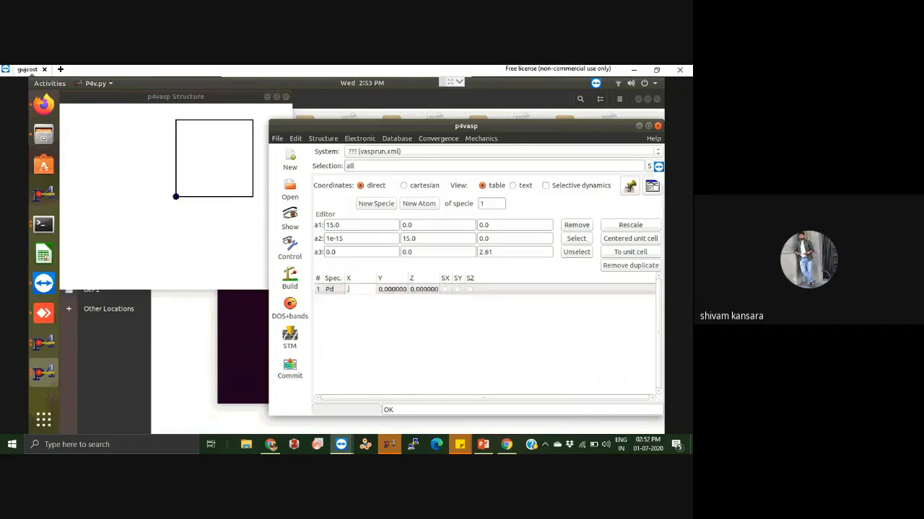
pyautogui.write('0.5')
pyautogui.press('Return')
pyautogui.click(392, 290)
pyautogui.click(392, 290)
pyautogui.write('0.5')
pyautogui.press('Return')
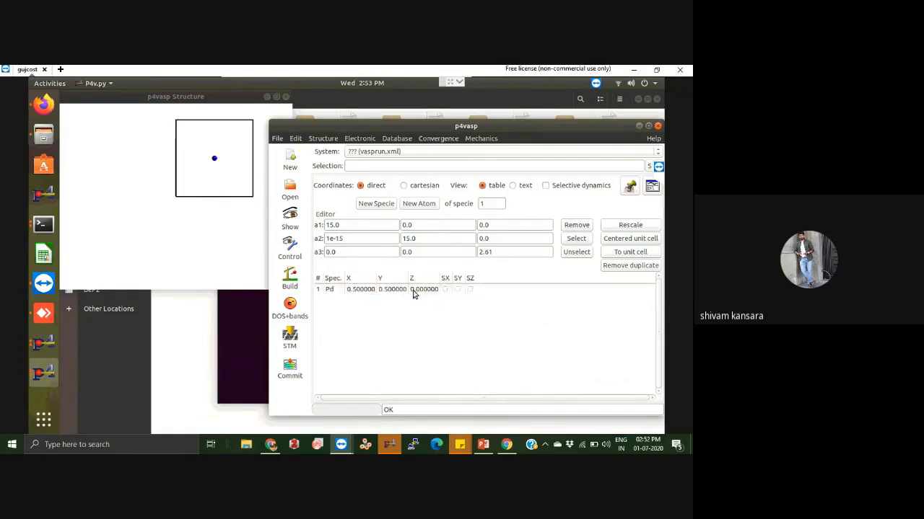
pyautogui.click(417, 290)
pyautogui.click(417, 291)
pyautogui.click(417, 289)
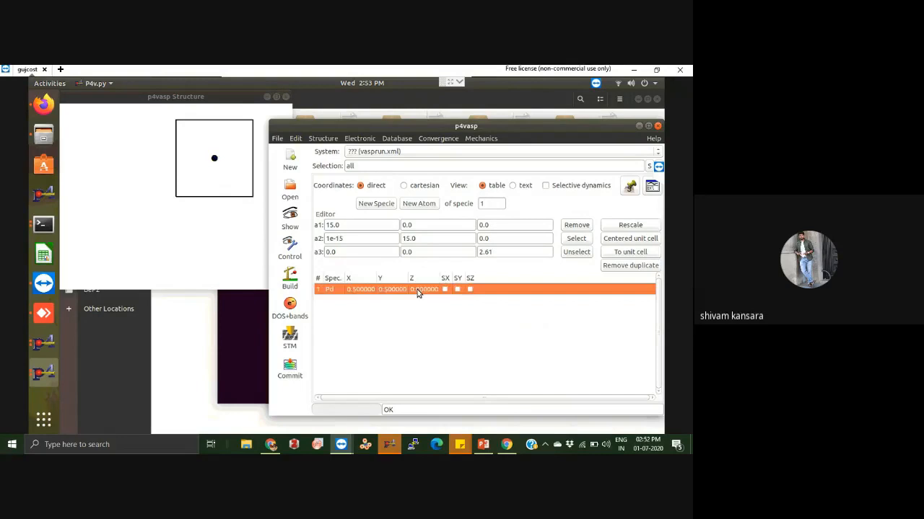
pyautogui.click(417, 289)
# Set the cell replication to 2 in all three directions and inspect the replicated Pd cells from several angles.
pyautogui.moveTo(217, 223)
pyautogui.mouseDown()
pyautogui.moveTo(205, 209)
pyautogui.moveTo(140, 198)
pyautogui.moveTo(227, 208)
pyautogui.moveTo(208, 217)
pyautogui.mouseUp()
pyautogui.click(291, 251)
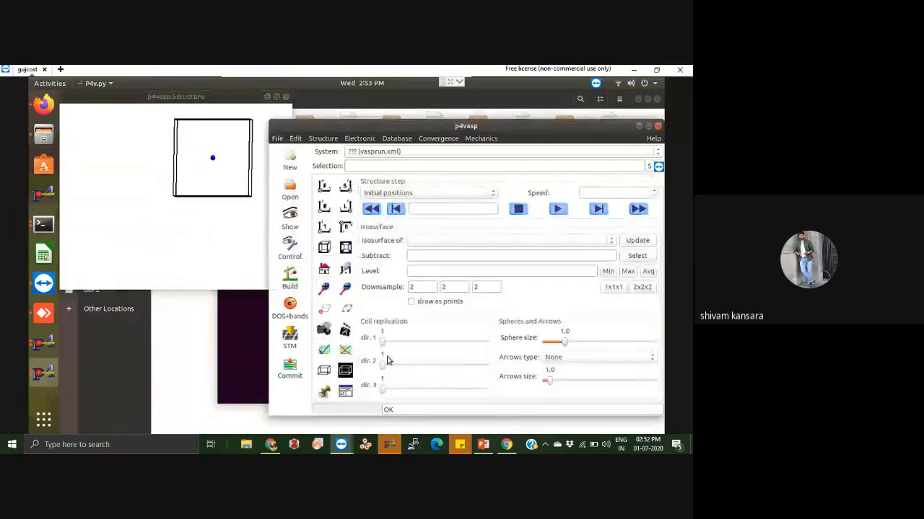
pyautogui.click(388, 346)
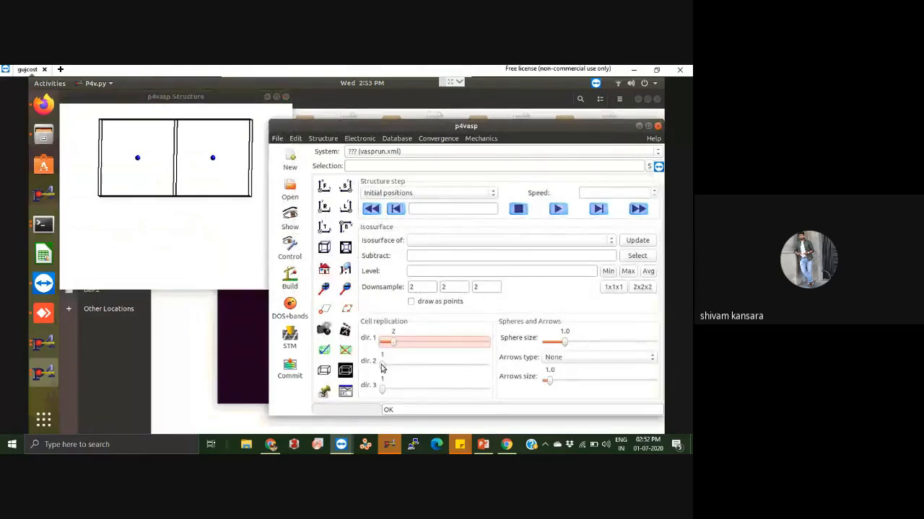
pyautogui.click(390, 366)
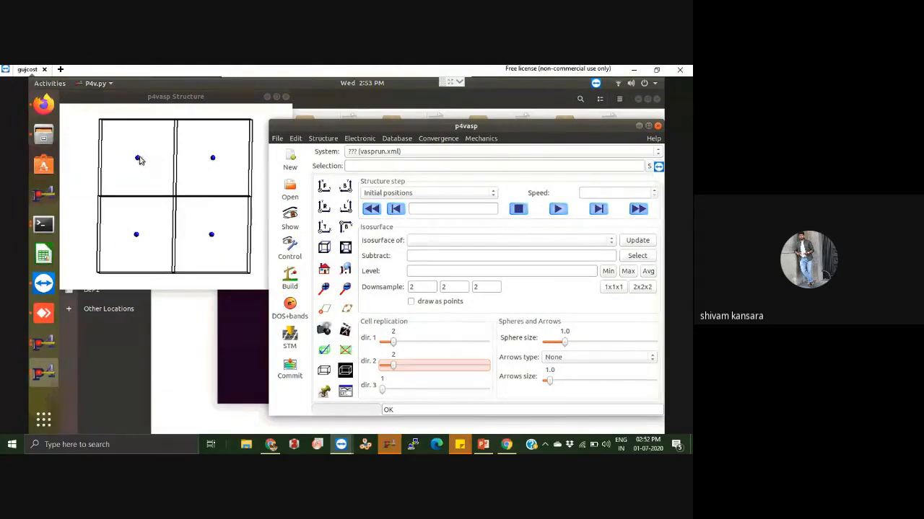
pyautogui.click(138, 159)
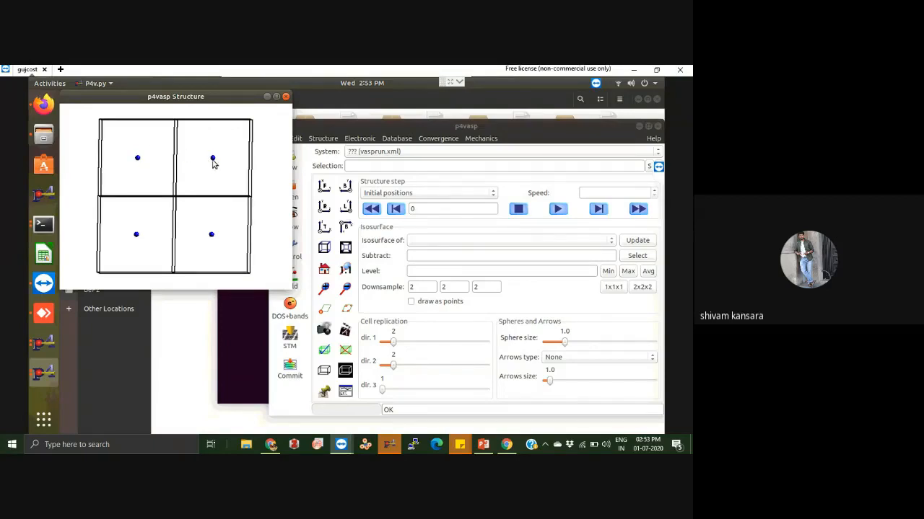
pyautogui.moveTo(251, 249); pyautogui.dragTo(206, 235)
pyautogui.moveTo(383, 390); pyautogui.dragTo(393, 390)
pyautogui.moveTo(214, 243); pyautogui.dragTo(187, 241)
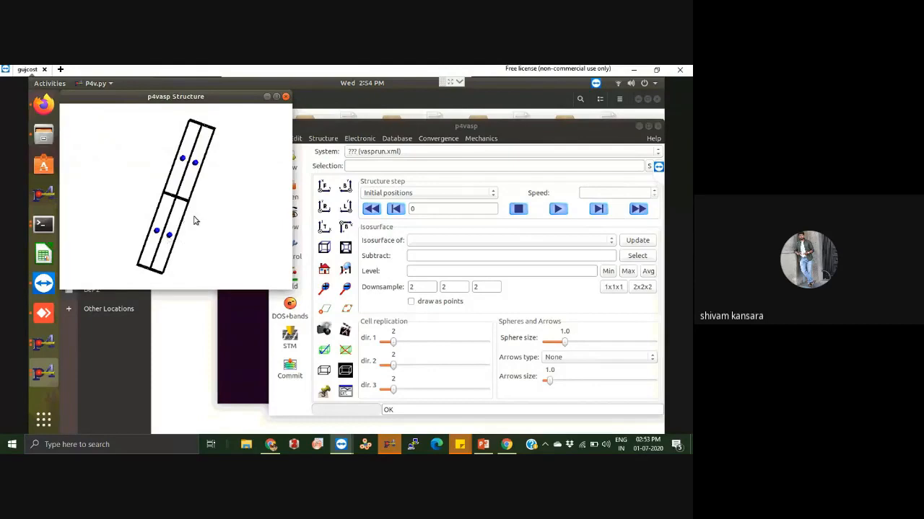
pyautogui.moveTo(193, 220); pyautogui.dragTo(245, 250)
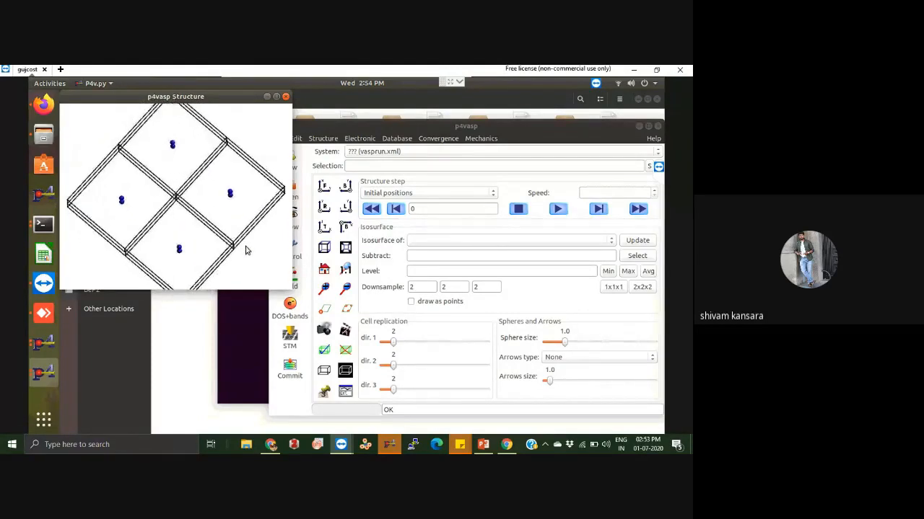
# Switch to the PowerPoint slide on 1D structures, check the ZZ chain picture, and return to the remote p4vasp session.
pyautogui.click(483, 444)
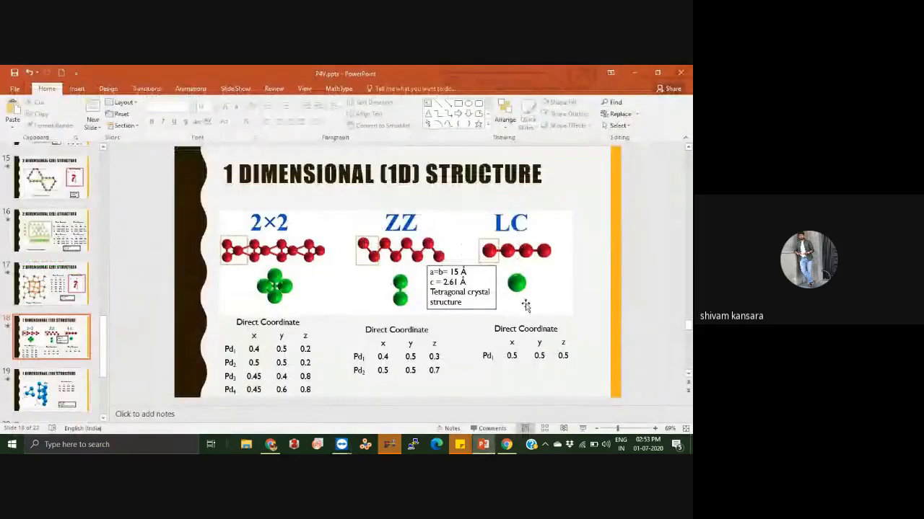
pyautogui.click(393, 229)
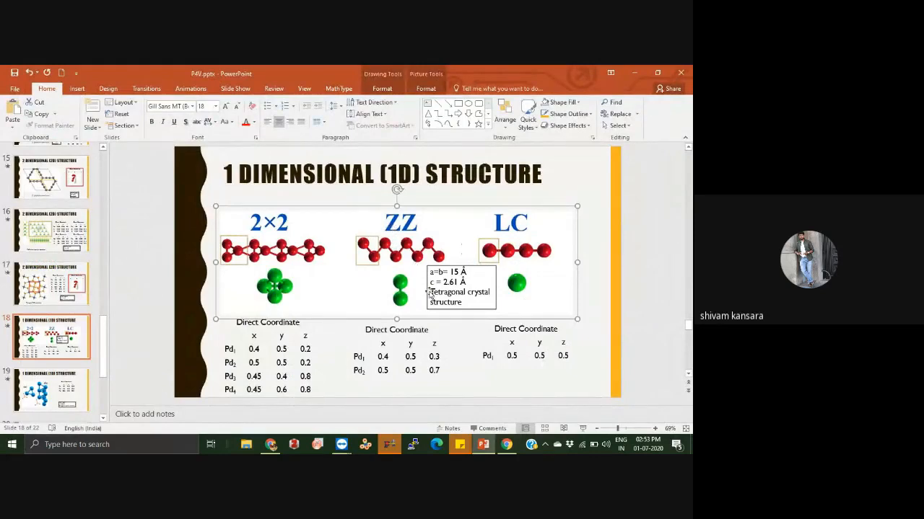
pyautogui.click(389, 445)
pyautogui.moveTo(340, 445)
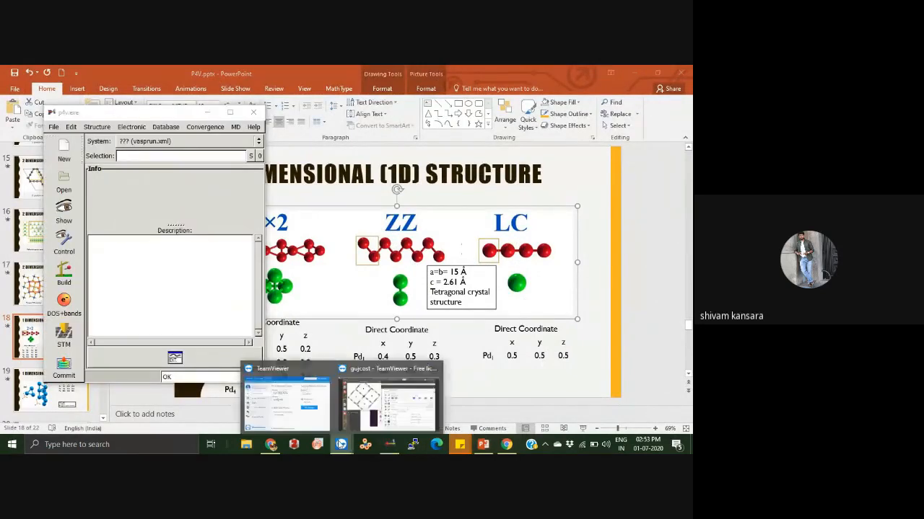
pyautogui.click(371, 402)
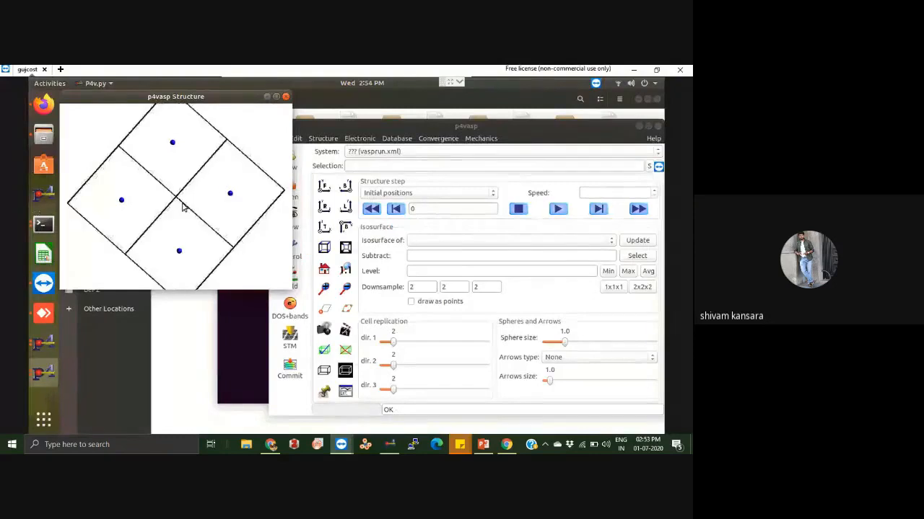
# Add a second atom of species 1 and set its X coordinate to 0.45.
pyautogui.click(302, 281)
pyautogui.click(290, 277)
pyautogui.click(367, 290)
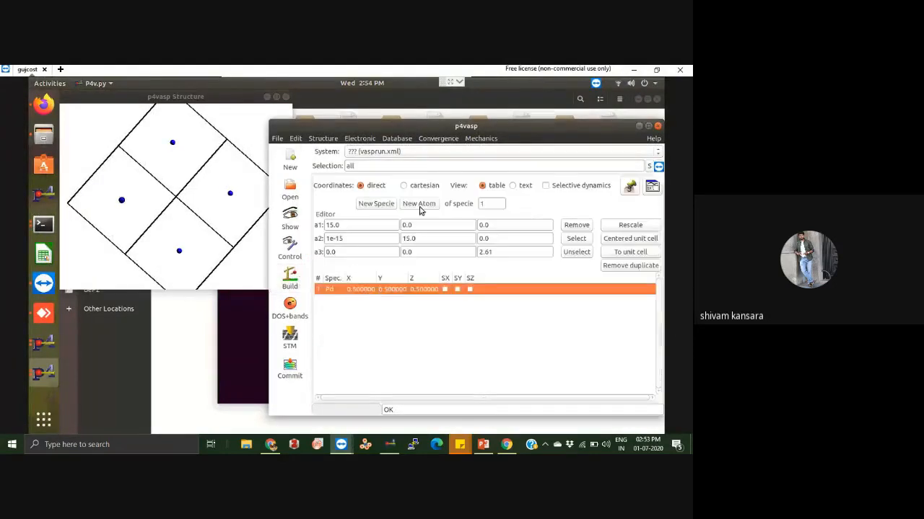
pyautogui.click(418, 204)
pyautogui.click(360, 300)
pyautogui.click(361, 300)
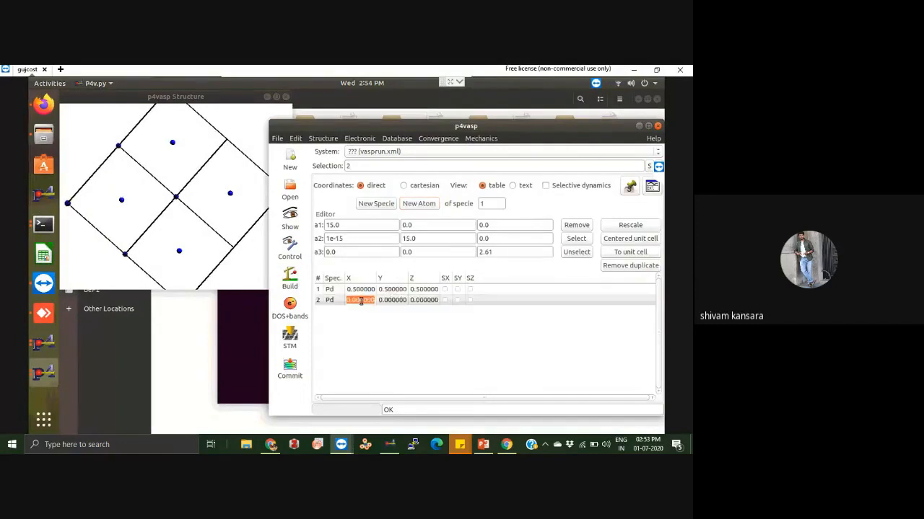
pyautogui.write('.5')
pyautogui.write('45')
# Set the second Pd atom's Y coordinate to 0.5 and its Z coordinate to 0.45.
pyautogui.click(403, 301)
pyautogui.click(399, 301)
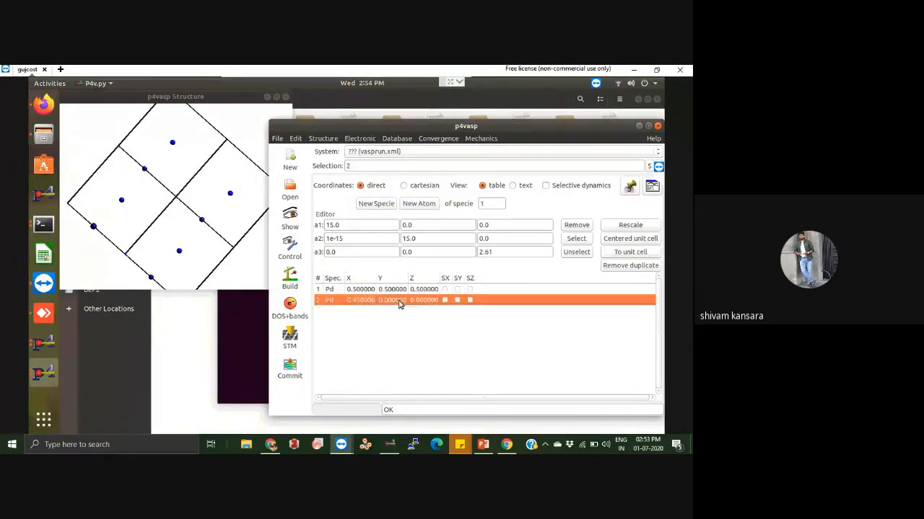
pyautogui.click(399, 301)
pyautogui.click(399, 301)
pyautogui.click(399, 301)
pyautogui.click(399, 301)
pyautogui.write('.5')
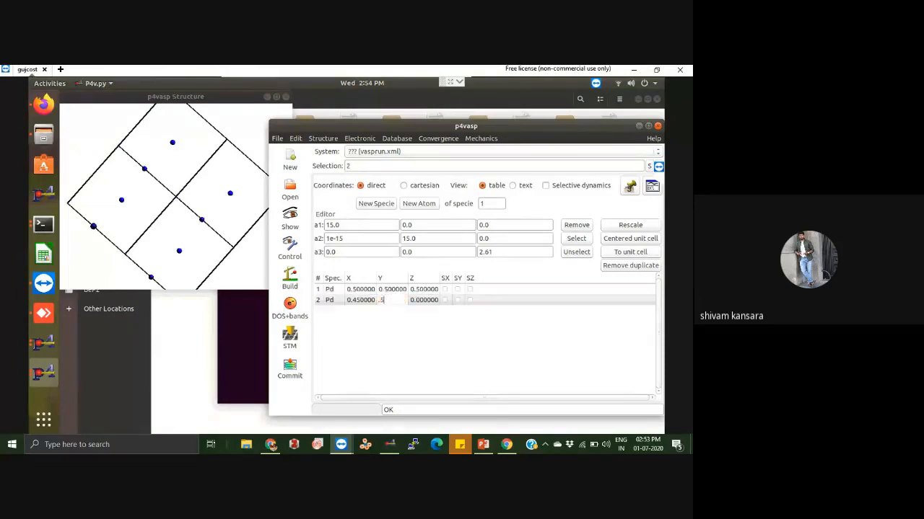
pyautogui.click(415, 301)
pyautogui.click(414, 301)
pyautogui.click(415, 301)
pyautogui.press('BackSpace')
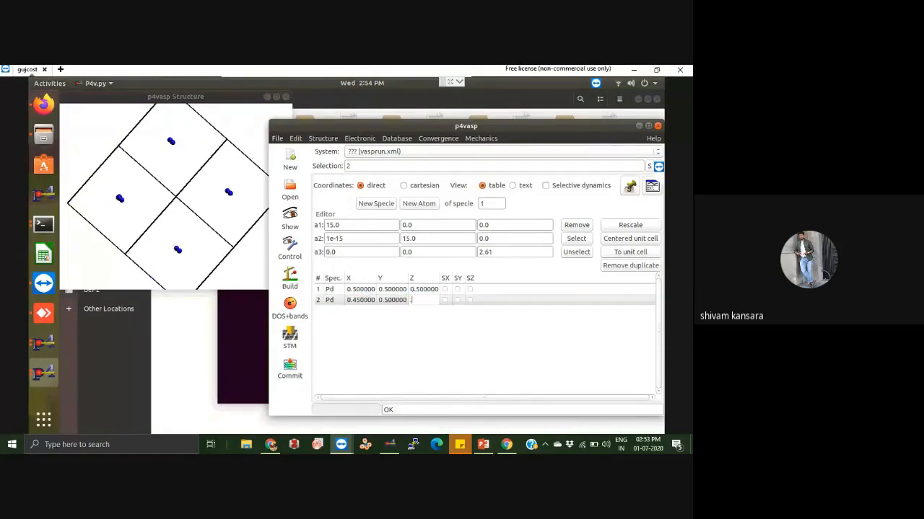
pyautogui.press('Return')
# Examine the two-atom Pd structure in the front, back, right, left, top and bottom views.
pyautogui.moveTo(226, 245); pyautogui.dragTo(289, 206)
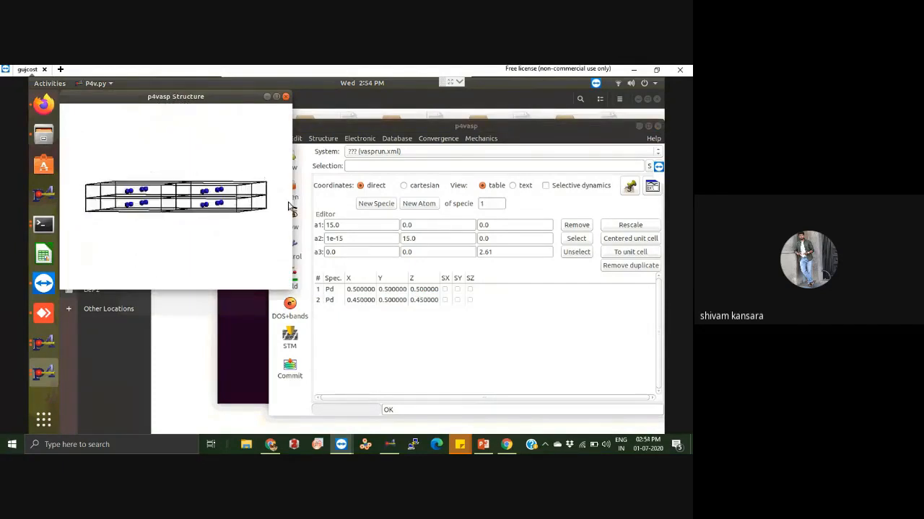
pyautogui.click(315, 227)
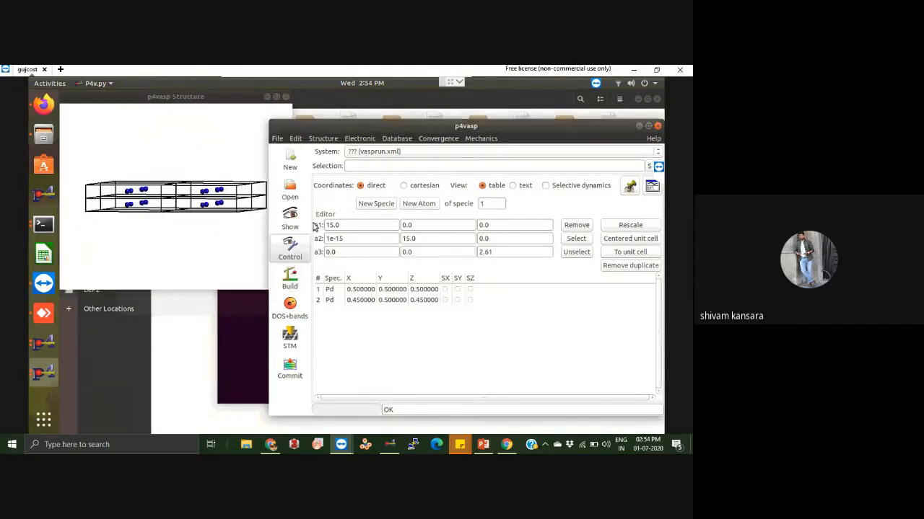
pyautogui.click(291, 248)
pyautogui.click(325, 188)
pyautogui.click(346, 189)
pyautogui.click(327, 208)
pyautogui.click(347, 207)
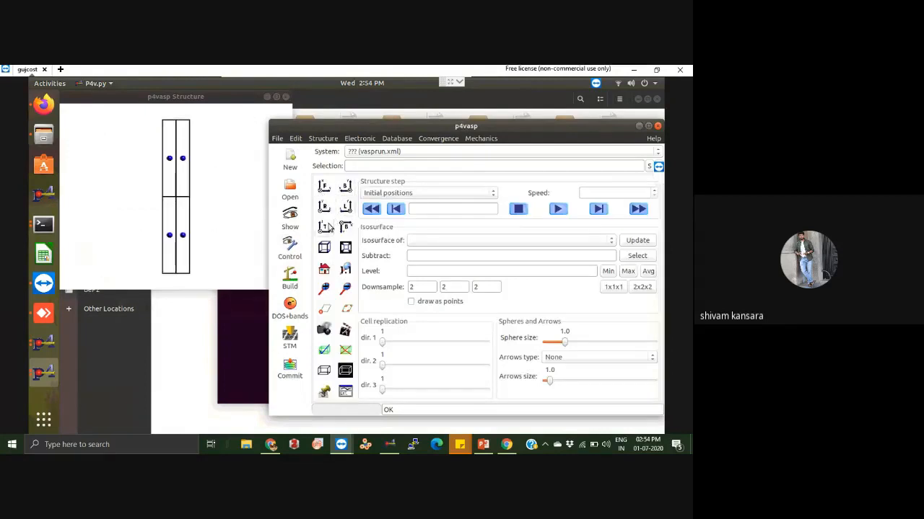
pyautogui.click(326, 227)
pyautogui.click(346, 227)
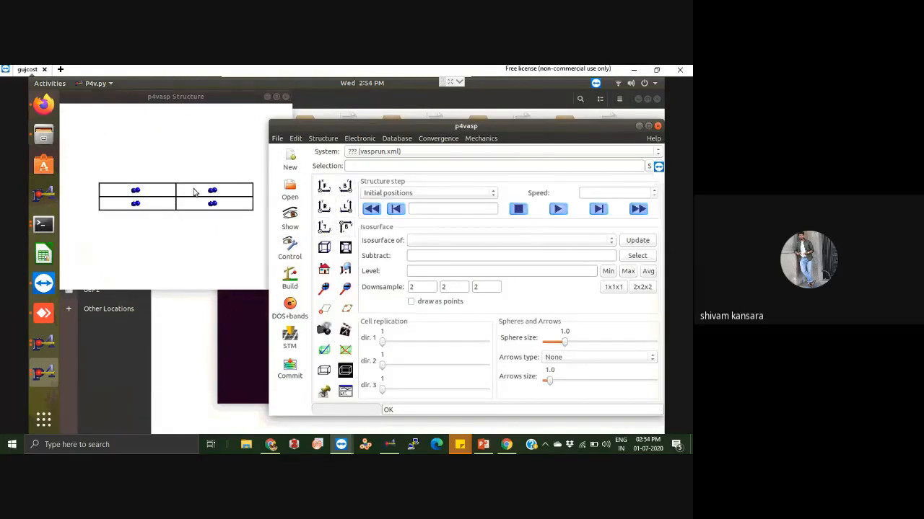
# Highlight the second Pd atom from the coordinate table and inspect it enlarged in the structure view.
pyautogui.click(291, 279)
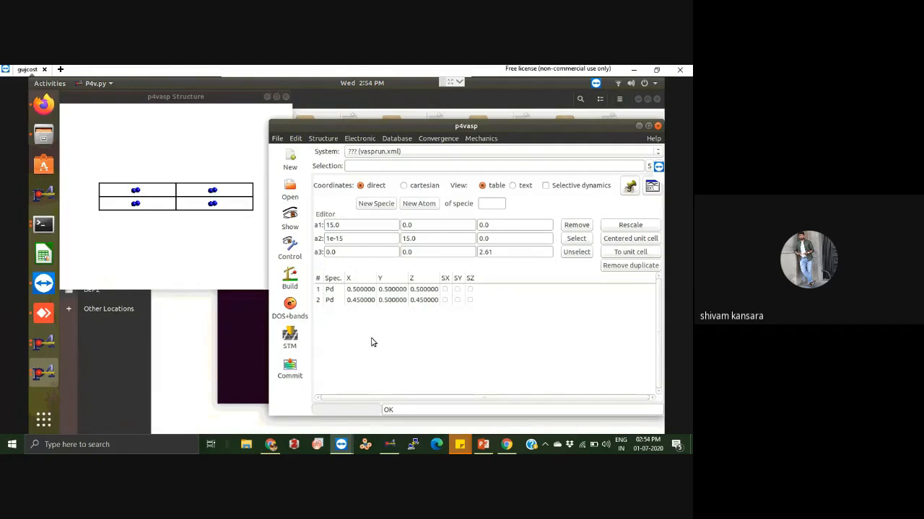
pyautogui.click(383, 300)
pyautogui.click(289, 249)
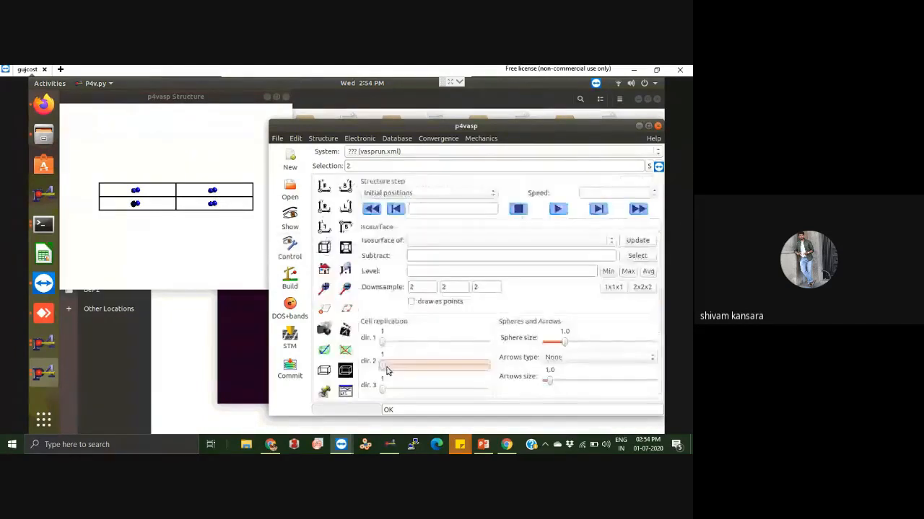
pyautogui.click(163, 221)
pyautogui.scroll(5, 191, 228)
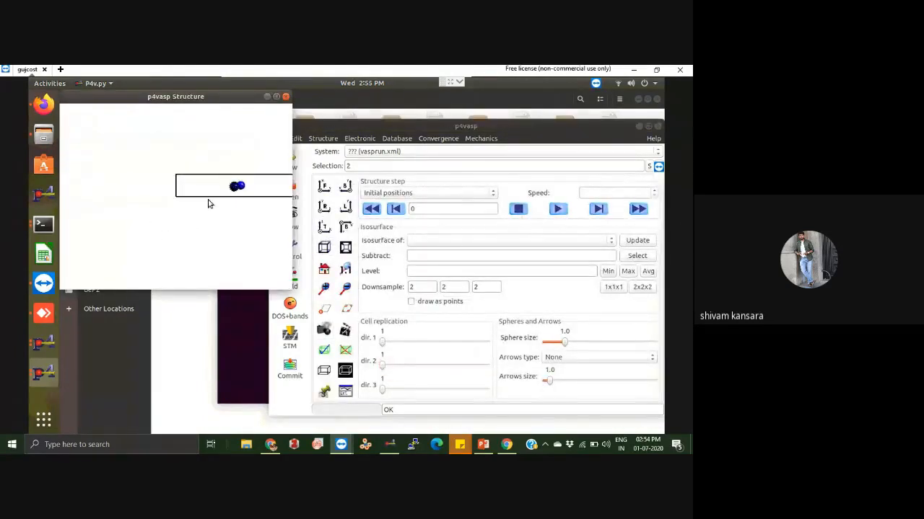
# Move the main p4vasp window away from the structure view and check both Pd atoms' coordinates, including the second atom's Z.
pyautogui.click(289, 278)
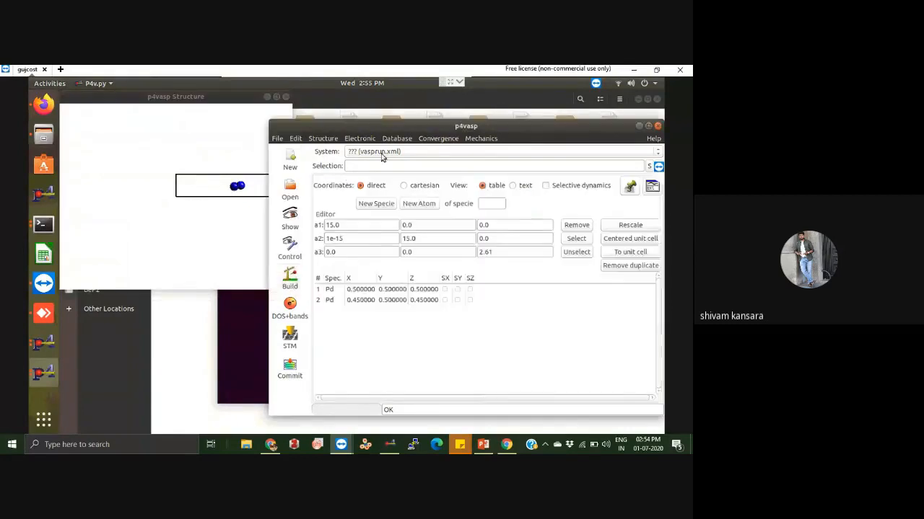
pyautogui.moveTo(382, 125); pyautogui.dragTo(446, 125)
pyautogui.click(425, 289)
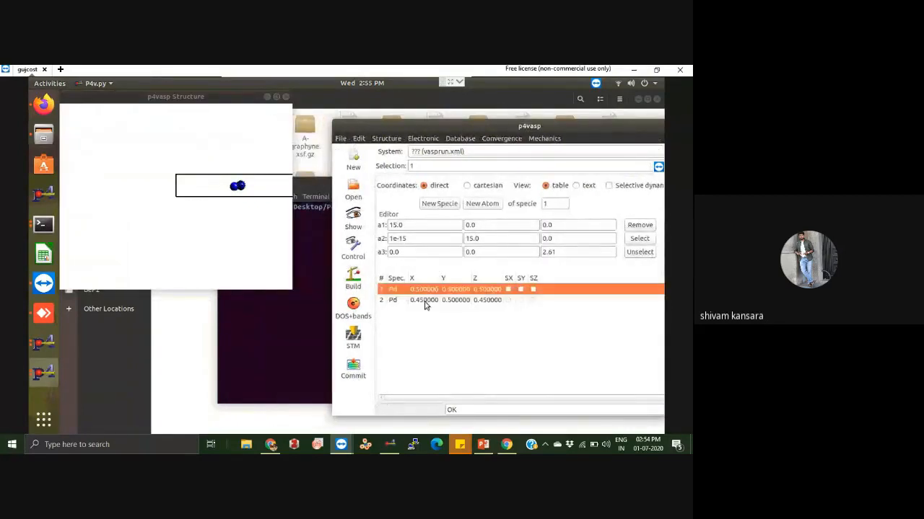
pyautogui.click(489, 300)
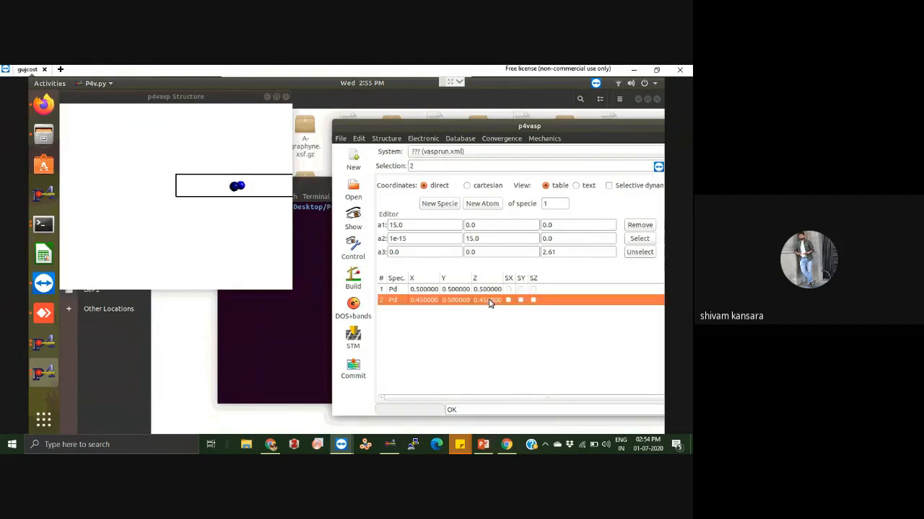
pyautogui.click(489, 301)
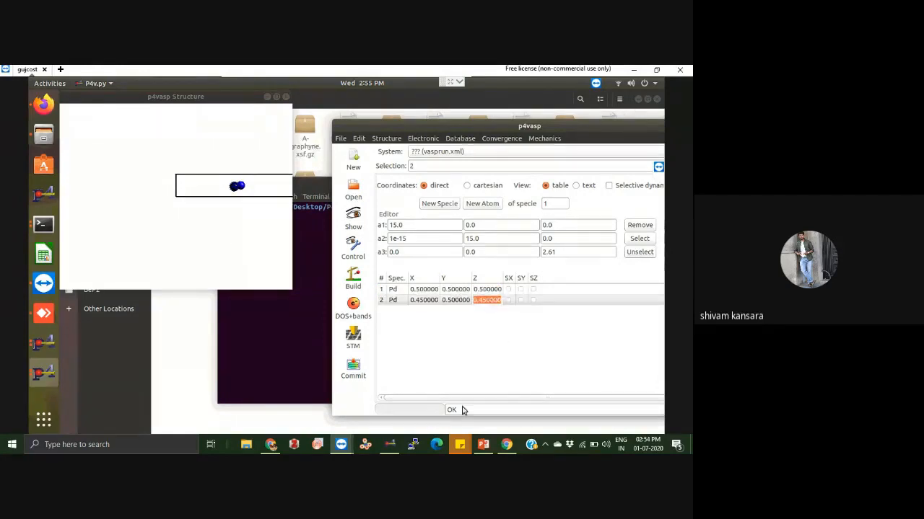
# Switch to the PowerPoint slide on 1D structures, check the 2×2 chain's Pd1 coordinates, and return to the remote p4vasp session.
pyautogui.click(483, 445)
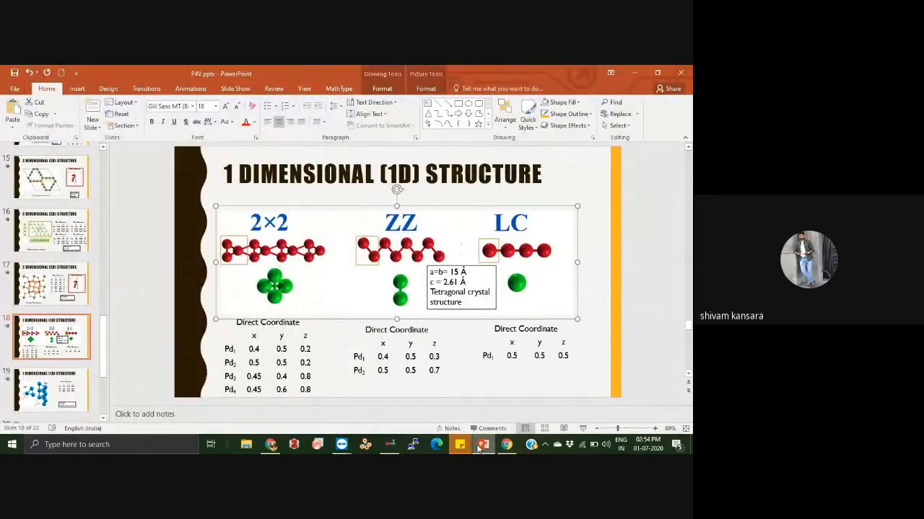
pyautogui.click(253, 365)
pyautogui.moveTo(251, 351); pyautogui.dragTo(308, 354)
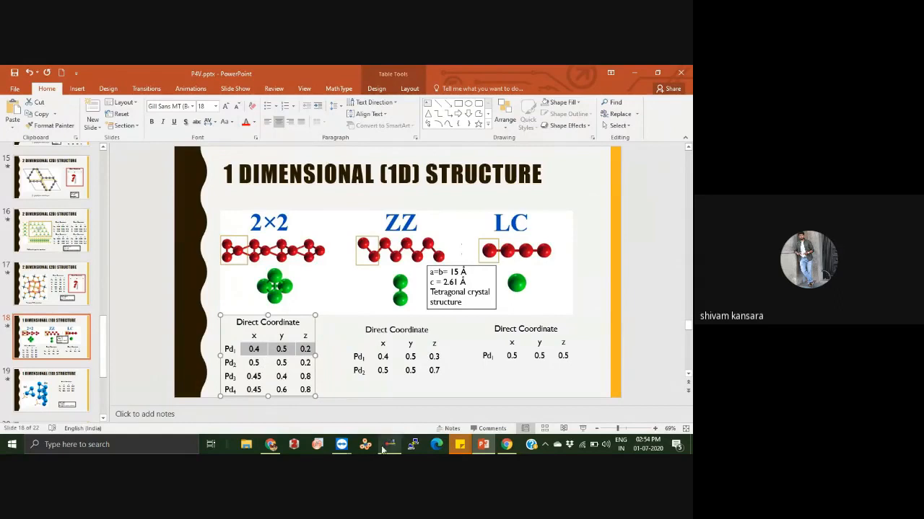
pyautogui.moveTo(342, 445)
pyautogui.click(368, 426)
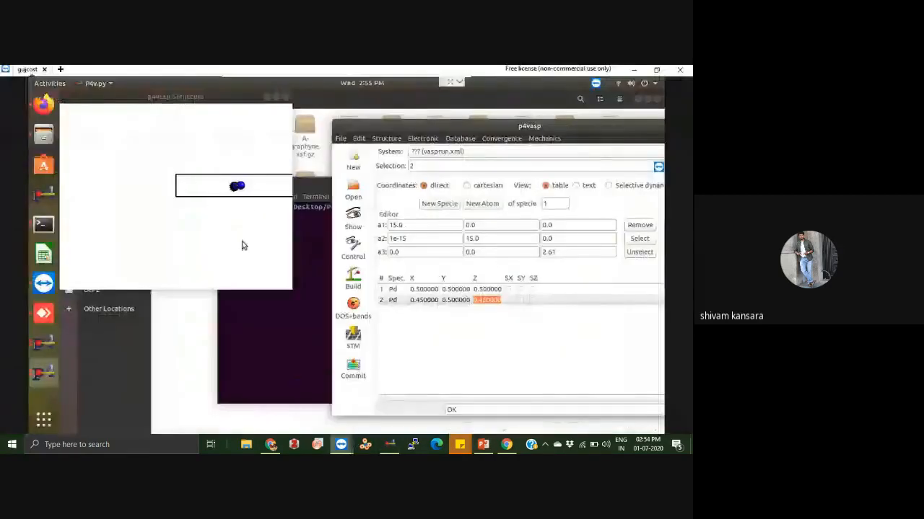
# Show the whole cell in the front view and add two more Pd atoms of species 1.
pyautogui.click(353, 252)
pyautogui.click(382, 190)
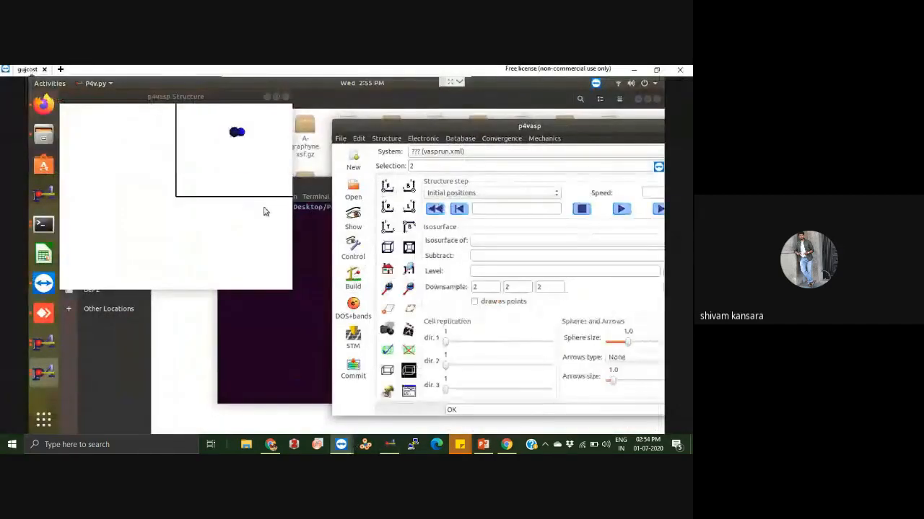
pyautogui.click(250, 205)
pyautogui.scroll(-5, 249, 223)
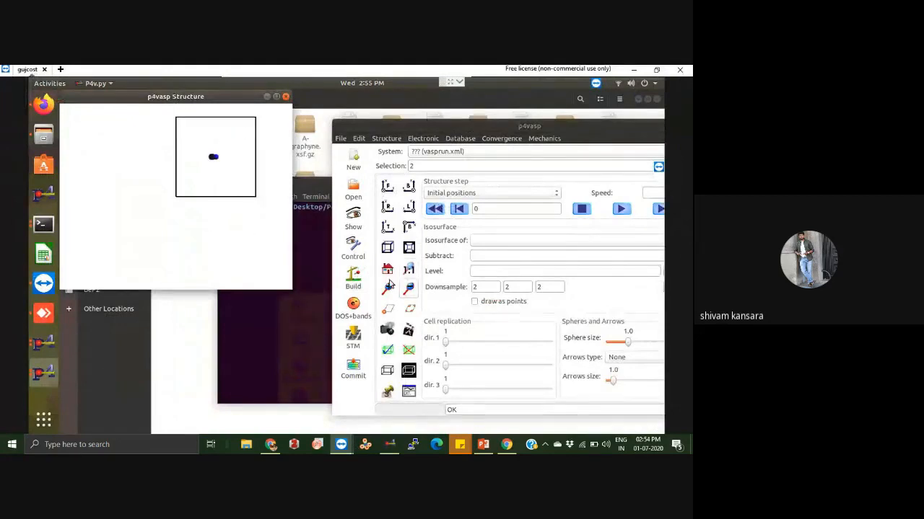
pyautogui.click(354, 278)
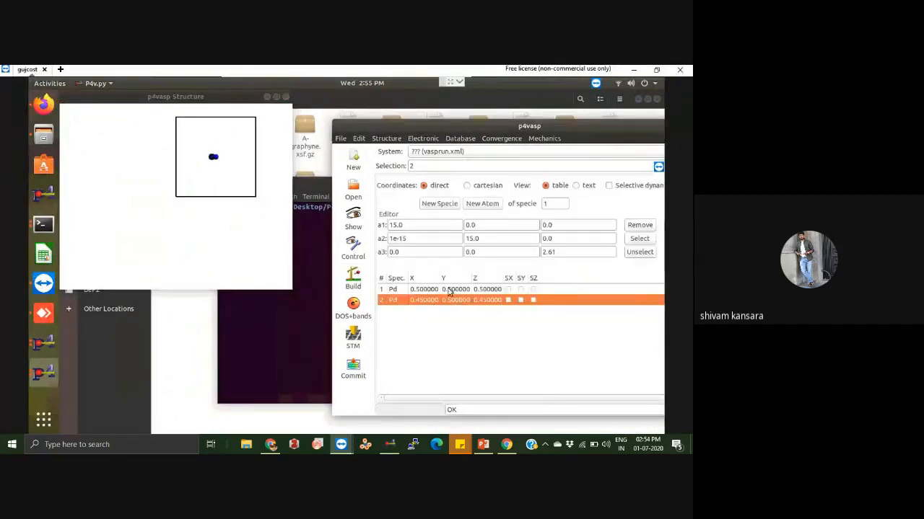
pyautogui.click(484, 203)
pyautogui.click(484, 204)
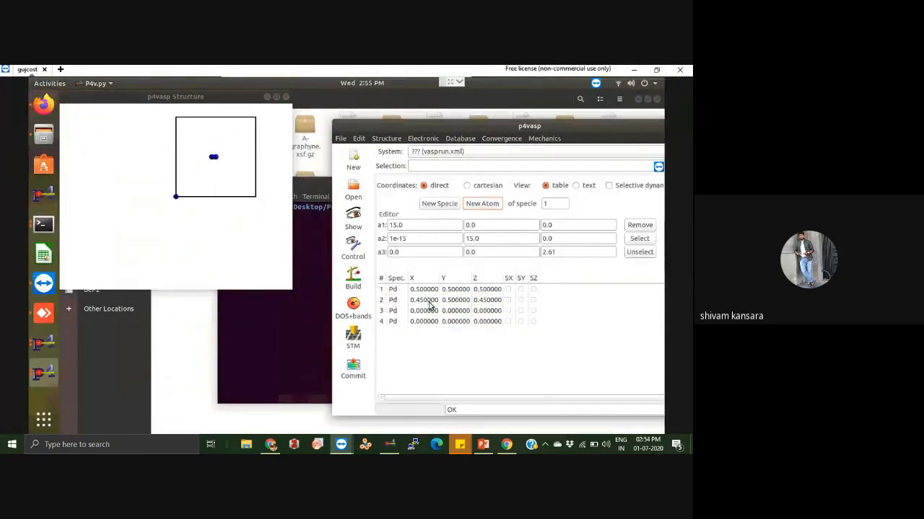
# Set the second Pd atom's X coordinate to 0.4.
pyautogui.click(430, 303)
pyautogui.write('0.4')
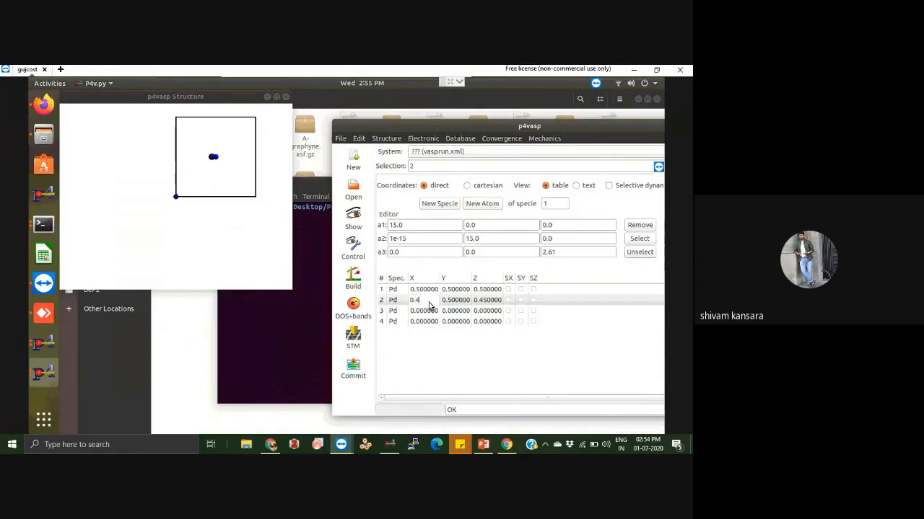
pyautogui.press('Return')
# Set the third Pd atom's X coordinate to 0.5.
pyautogui.click(425, 311)
pyautogui.click(425, 311)
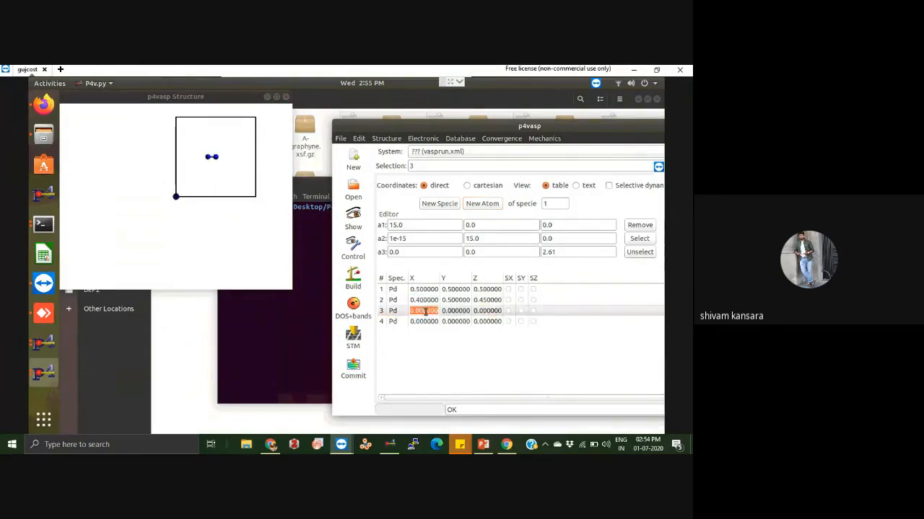
pyautogui.write('0.5')
pyautogui.press('Return')
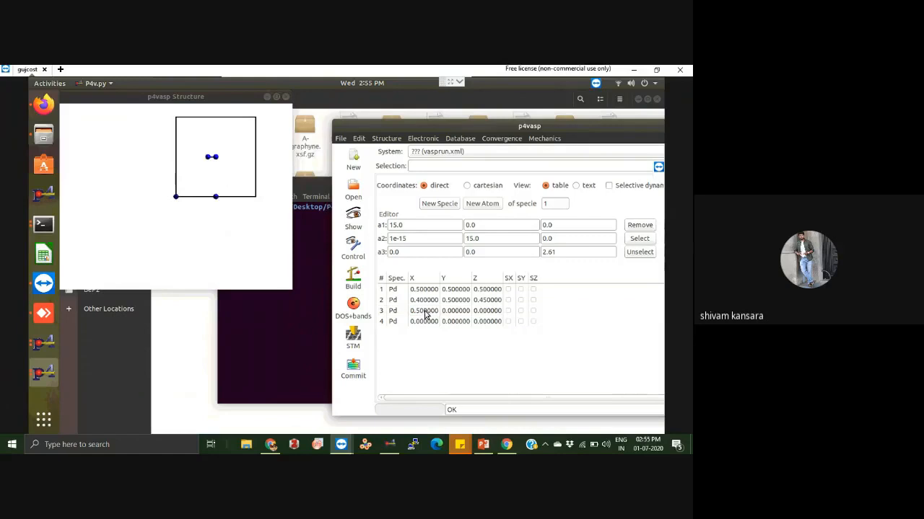
# Set the third Pd atom's Y coordinate to 0.4 and its X coordinate to 0.45.
pyautogui.click(453, 311)
pyautogui.click(453, 311)
pyautogui.write('0.4')
pyautogui.press('Return')
pyautogui.click(434, 313)
pyautogui.write('0')
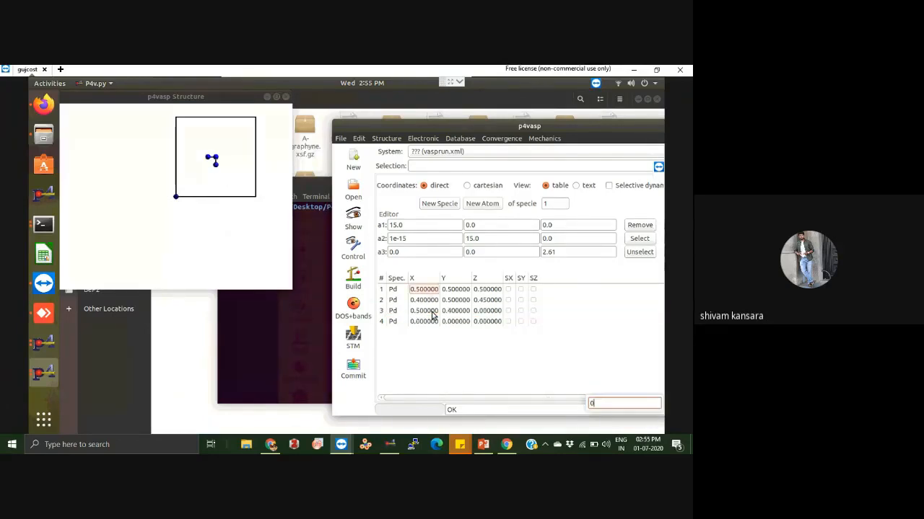
pyautogui.click(433, 312)
pyautogui.write('0.45')
pyautogui.press('Return')
# Set the fourth Pd atom's X coordinate to 0.45 and its Y coordinate to 0.6.
pyautogui.click(432, 322)
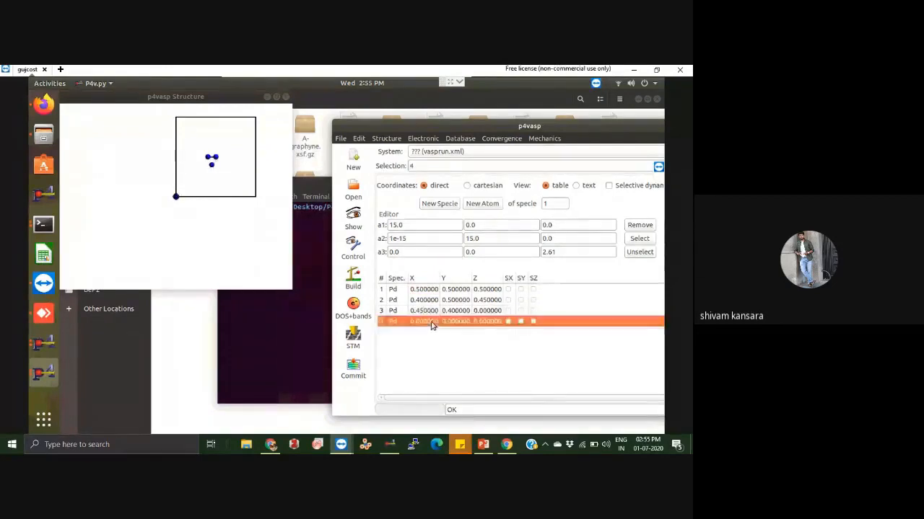
pyautogui.click(431, 324)
pyautogui.click(427, 326)
pyautogui.click(425, 326)
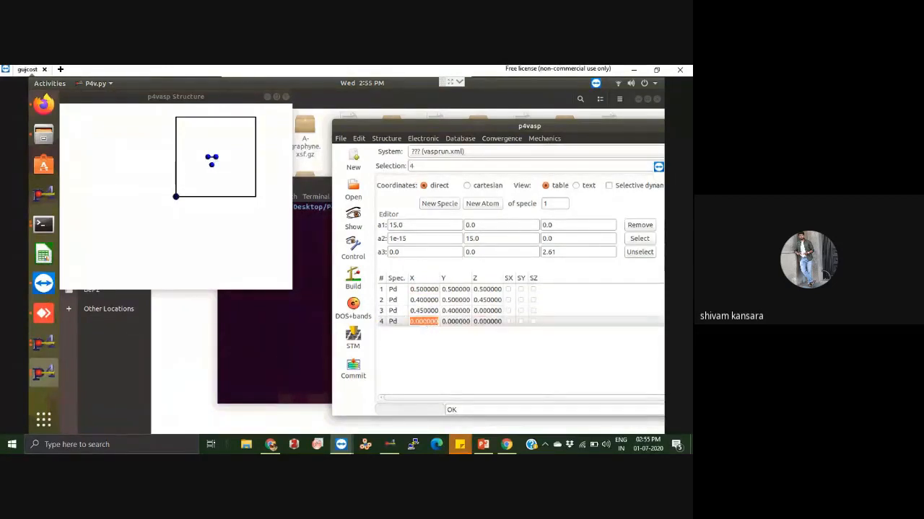
pyautogui.write('0.45')
pyautogui.press('Return')
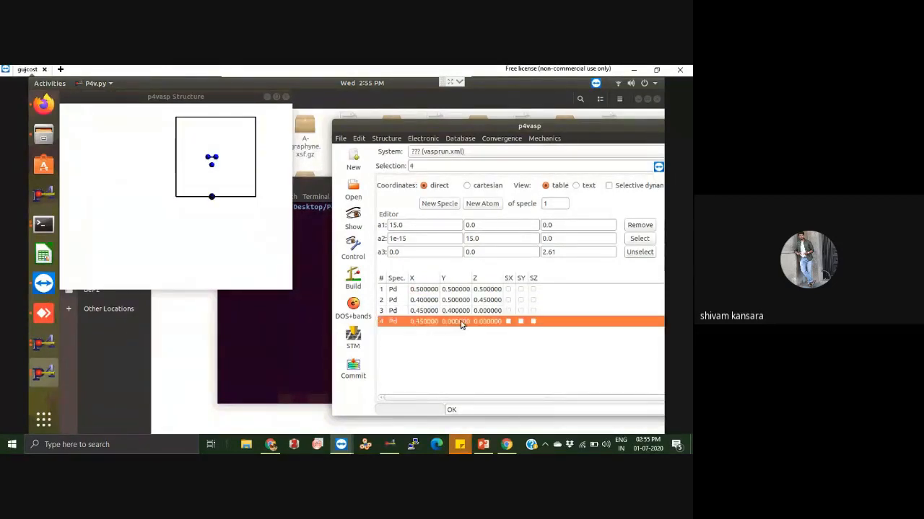
pyautogui.click(459, 322)
pyautogui.write('0.6')
pyautogui.press('Return')
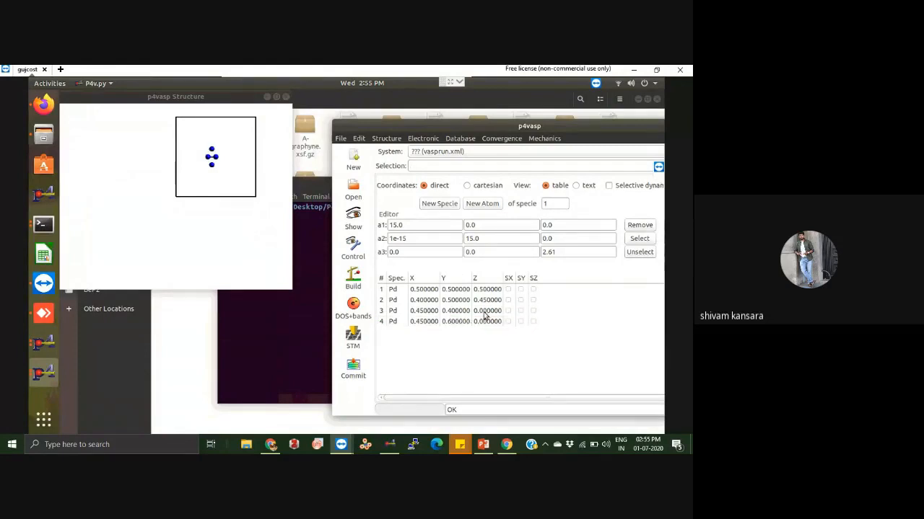
# Set the Z coordinates to 0.6 for the third Pd atom and 0.55 for the fourth.
pyautogui.click(484, 313)
pyautogui.write('0.6')
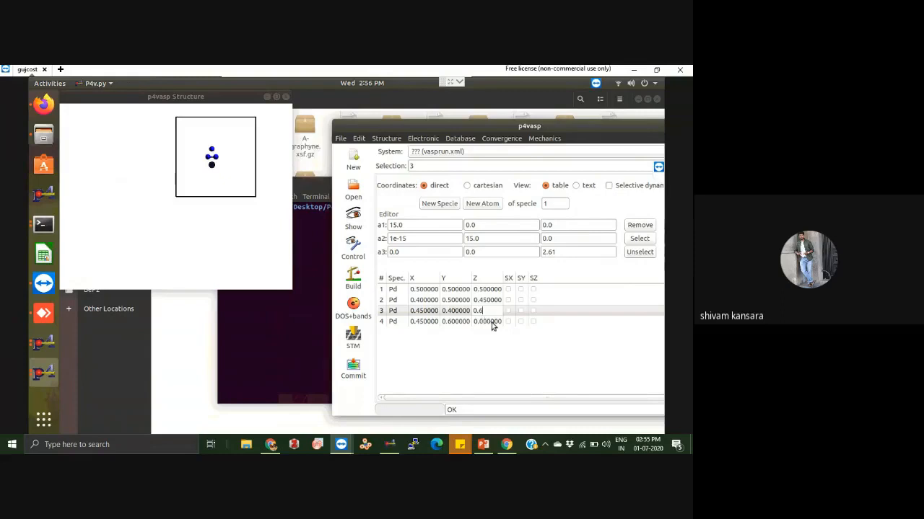
pyautogui.click(489, 322)
pyautogui.click(489, 322)
pyautogui.click(488, 322)
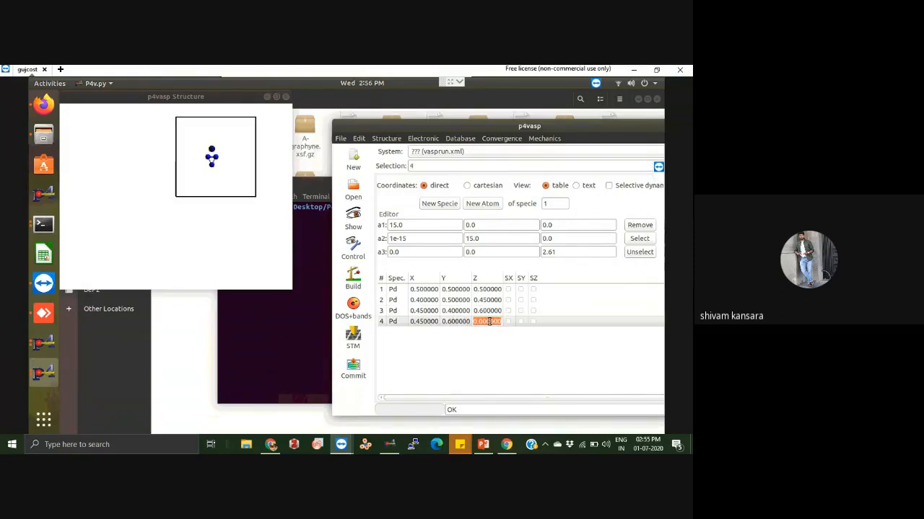
pyautogui.write('.55')
pyautogui.press('Return')
# Set the Z coordinates to 0.7 for the third Pd atom and 0.65 for the fourth.
pyautogui.moveTo(237, 198); pyautogui.dragTo(165, 184)
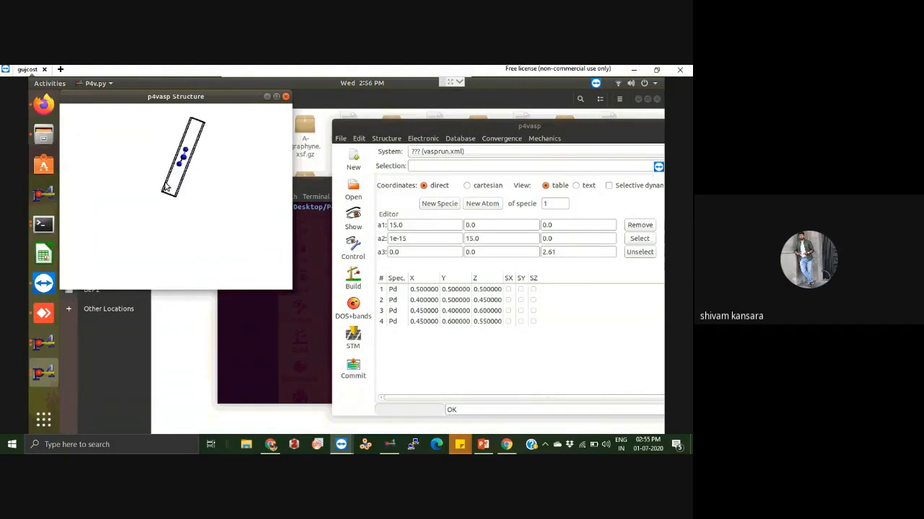
pyautogui.click(483, 311)
pyautogui.click(483, 312)
pyautogui.doubleClick(482, 313)
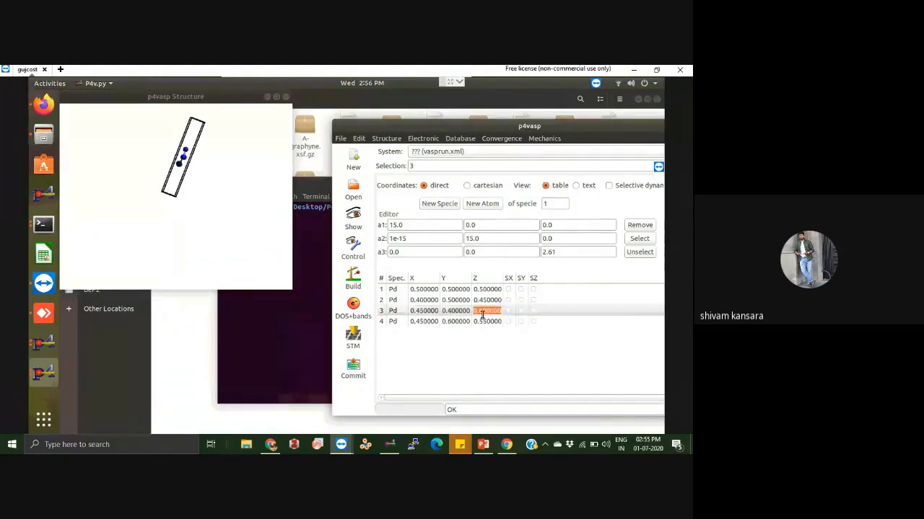
pyautogui.write('.7')
pyautogui.press('Return')
pyautogui.click(487, 321)
pyautogui.click(487, 321)
pyautogui.press('BackSpace')
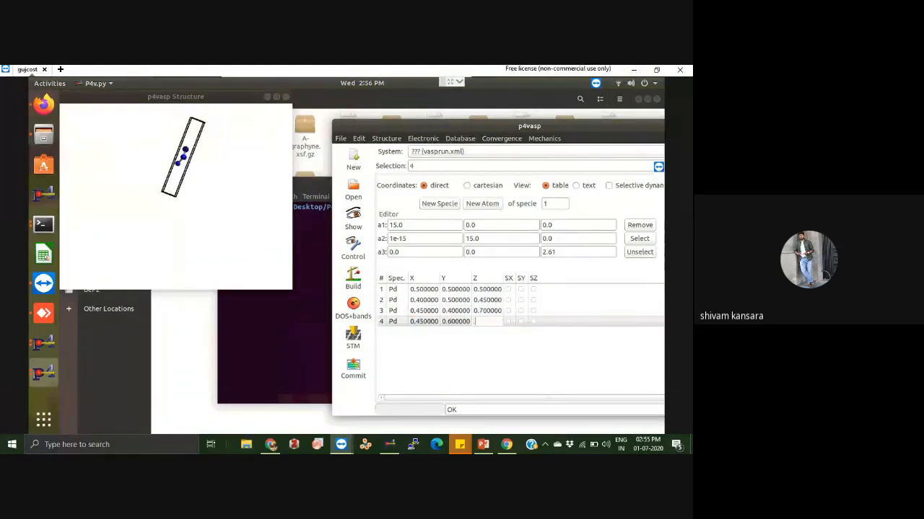
pyautogui.write('.65')
pyautogui.press('Return')
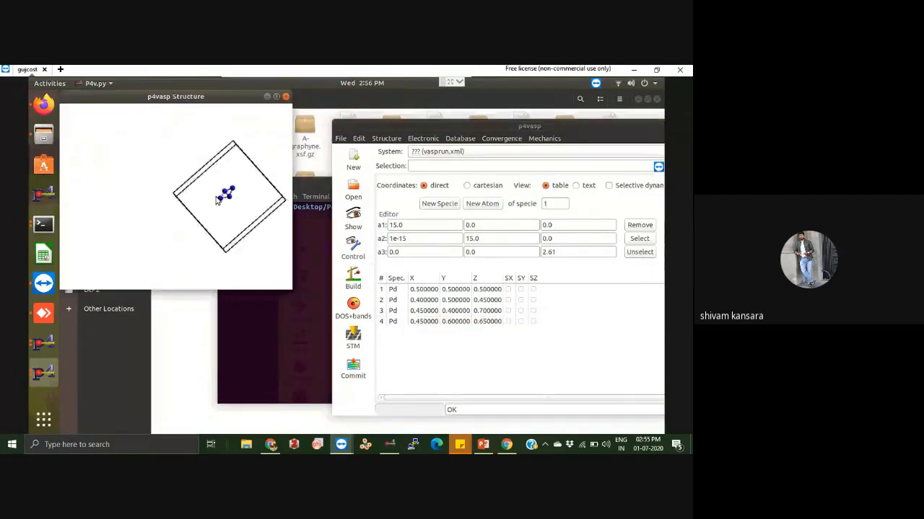
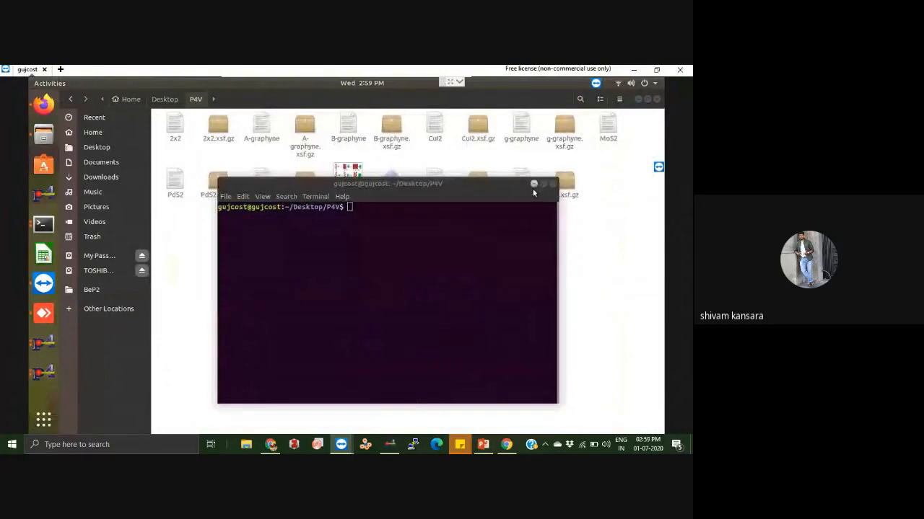
# Minimize the terminal and open the folder PC/08-02-2018/Desktop on the My Passport drive.
pyautogui.click(534, 186)
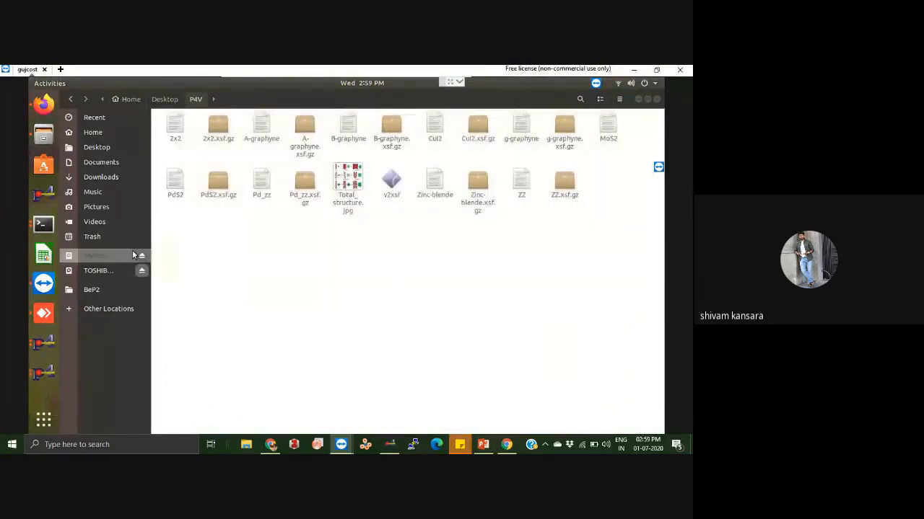
pyautogui.click(123, 256)
pyautogui.doubleClick(391, 128)
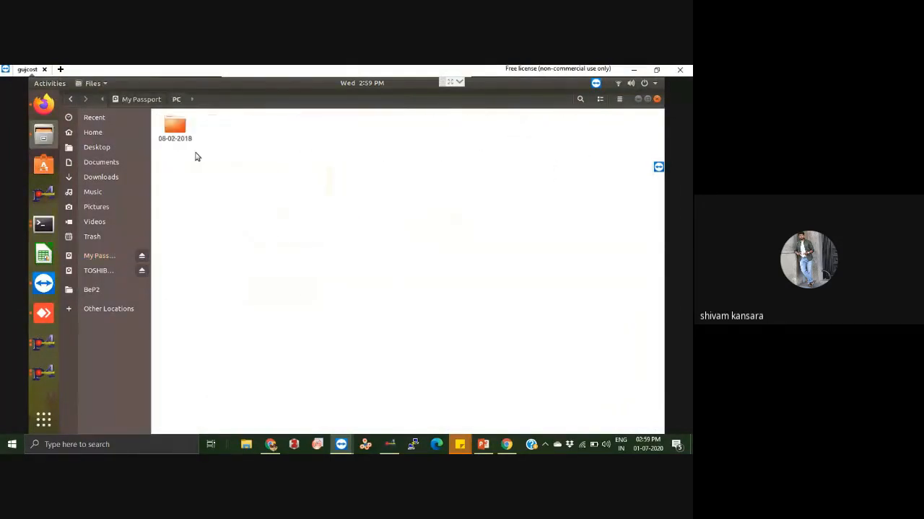
pyautogui.click(168, 130)
pyautogui.doubleClick(168, 130)
pyautogui.doubleClick(175, 128)
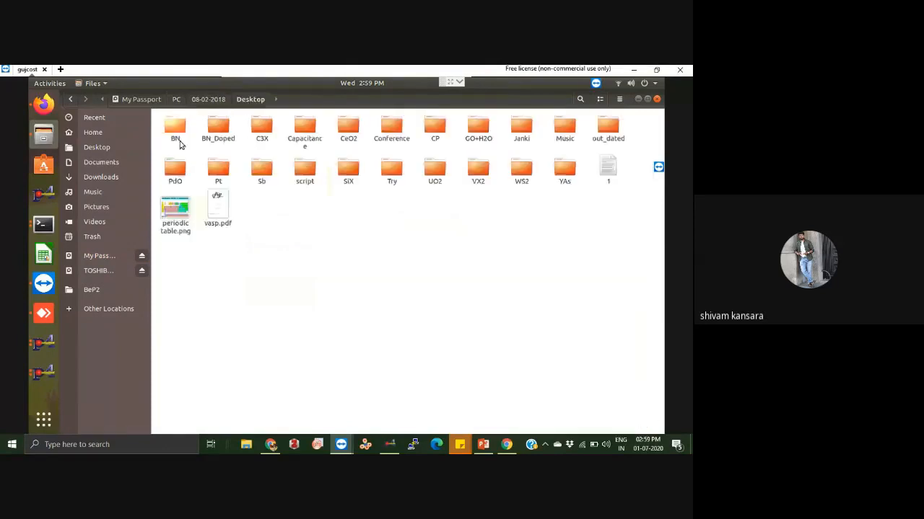
# Look into the BN folder, return to the drive's Desktop folder, and open BN_Doped/-1/BN/B8N8.
pyautogui.doubleClick(176, 129)
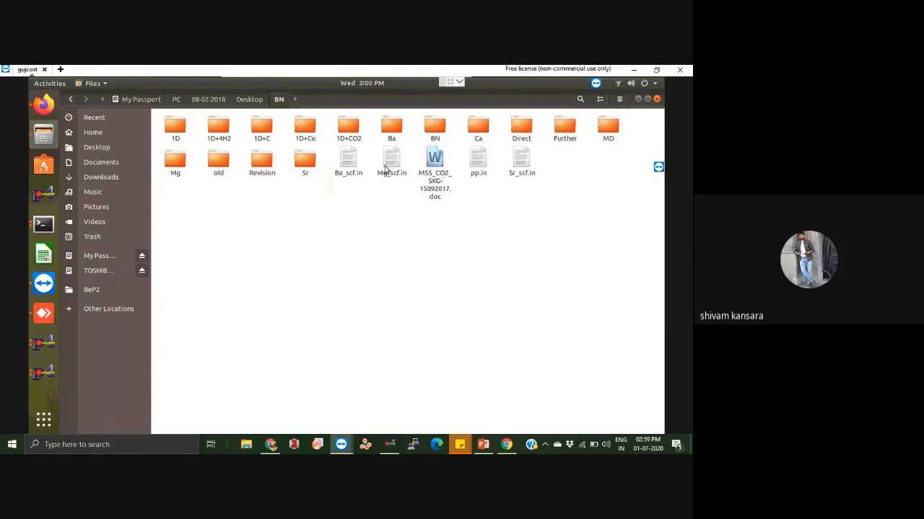
pyautogui.click(249, 99)
pyautogui.doubleClick(219, 127)
pyautogui.doubleClick(175, 129)
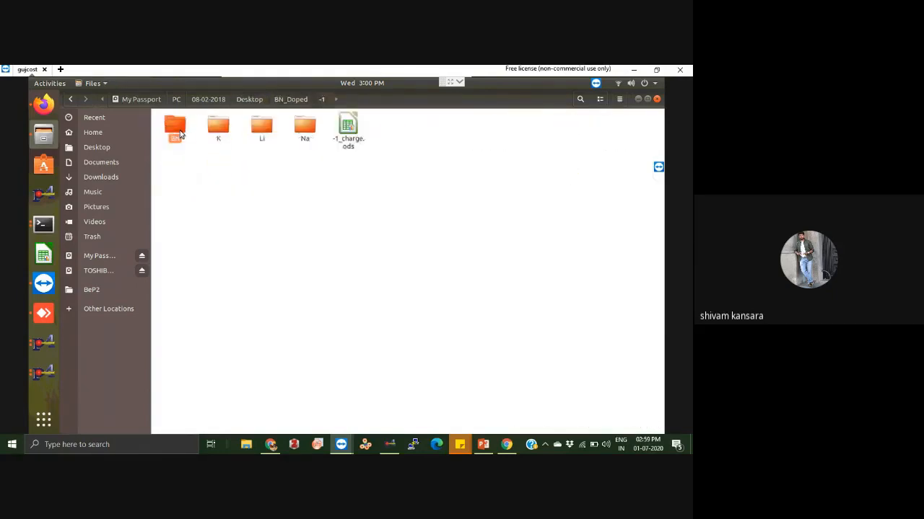
pyautogui.doubleClick(178, 130)
pyautogui.doubleClick(178, 130)
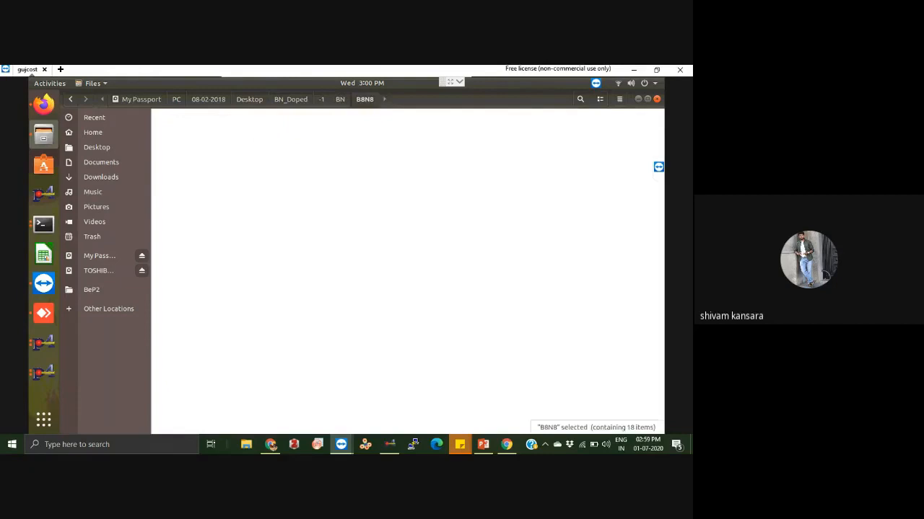
# Open a terminal in the B8N8 folder and run xcrysden --xsf CHGCAR.xsf.gz to load the charge density.
pyautogui.rightClick(315, 228)
pyautogui.click(339, 277)
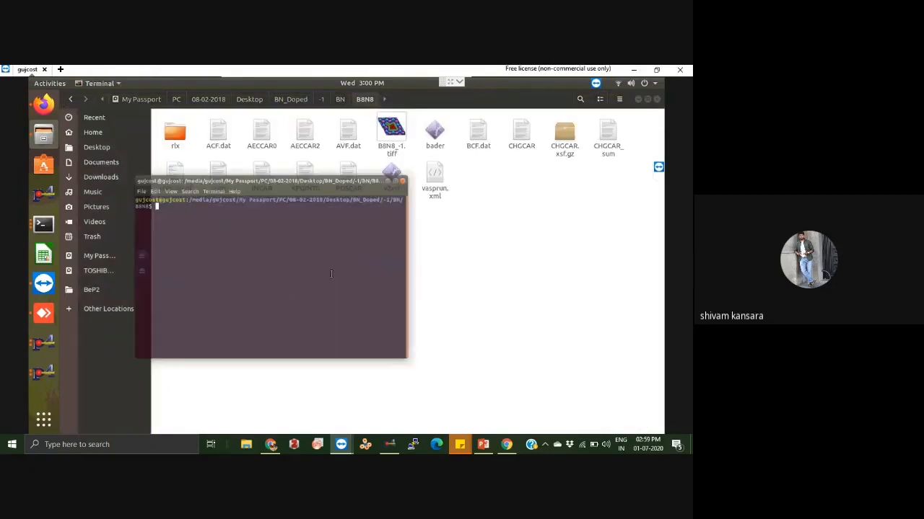
pyautogui.write('./x')
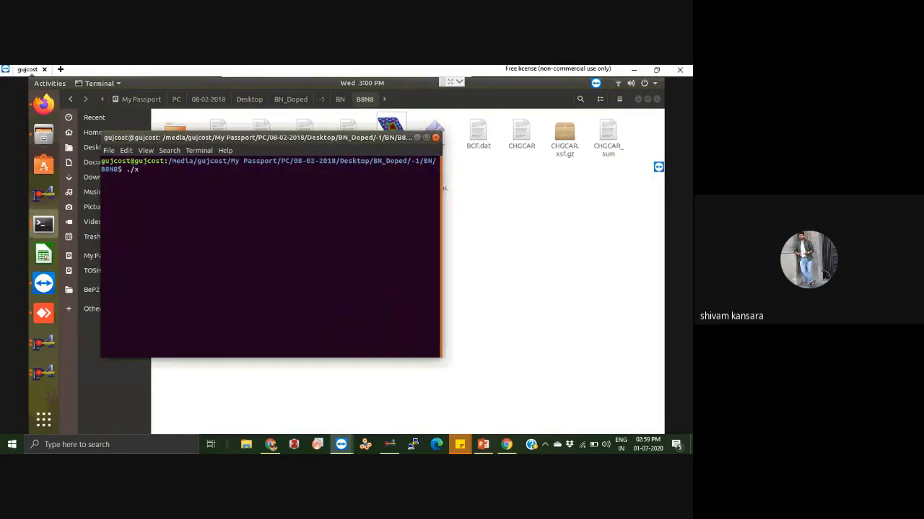
pyautogui.press('BackSpace')
pyautogui.press('BackSpace')
pyautogui.press('BackSpace')
pyautogui.write('xcrysden --xsf CHGCAR.')
pyautogui.press('Tab')
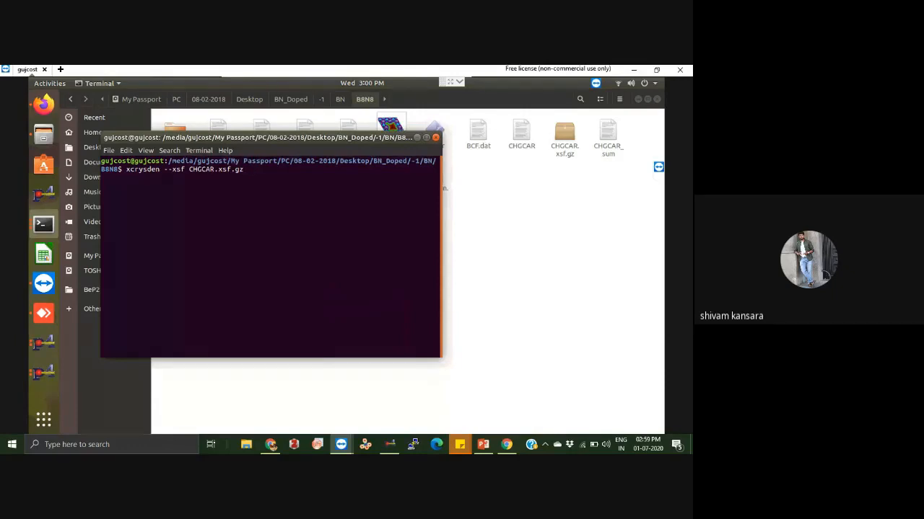
pyautogui.moveTo(308, 137); pyautogui.dragTo(376, 183)
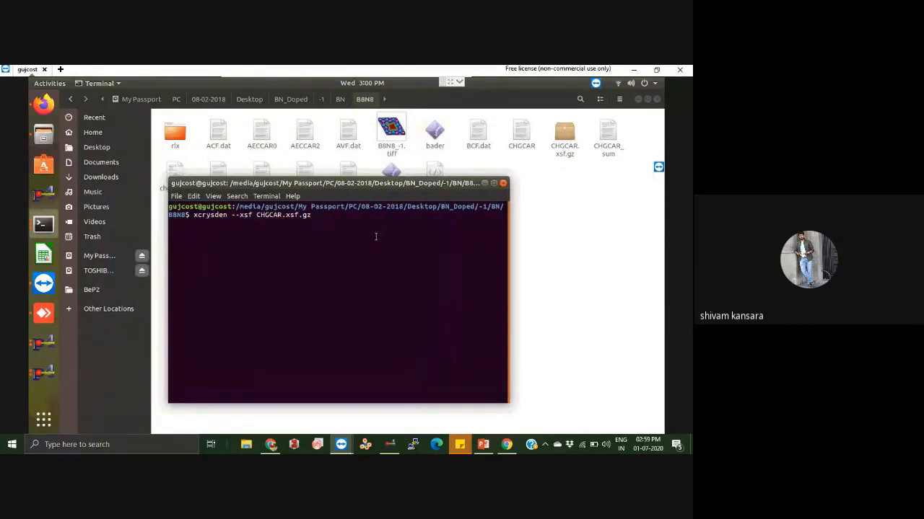
pyautogui.press('Return')
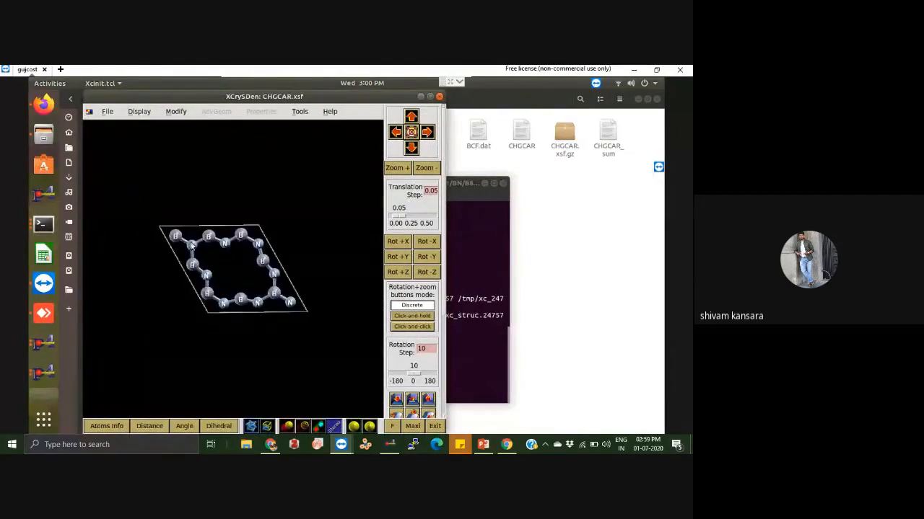
# Switch to PowerPoint to view slide 12 with the h-B8N8 structure, then return to the XCrySDen remote session.
pyautogui.click(482, 446)
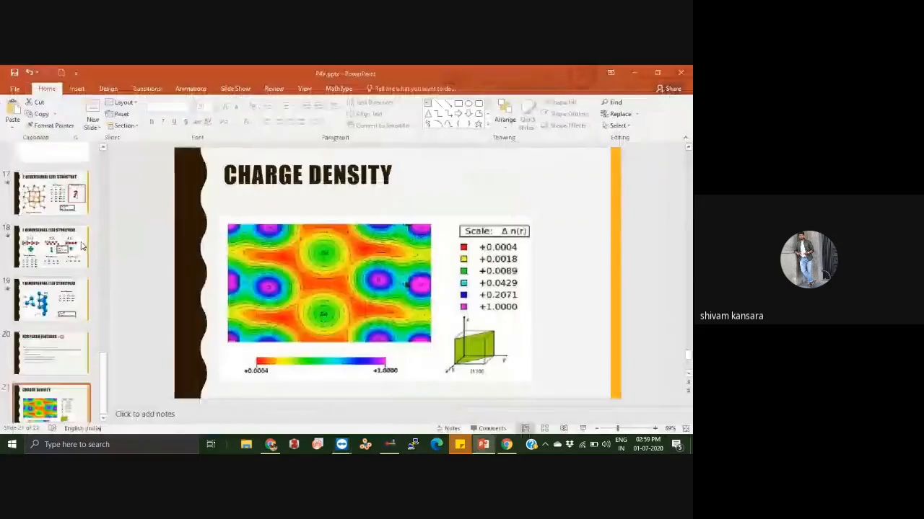
pyautogui.scroll(5, 62, 225)
pyautogui.click(63, 195)
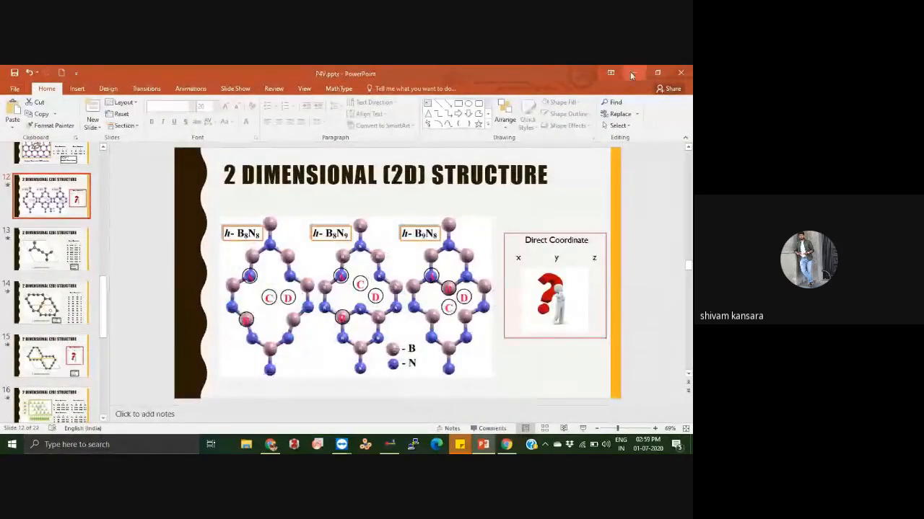
pyautogui.moveTo(390, 444)
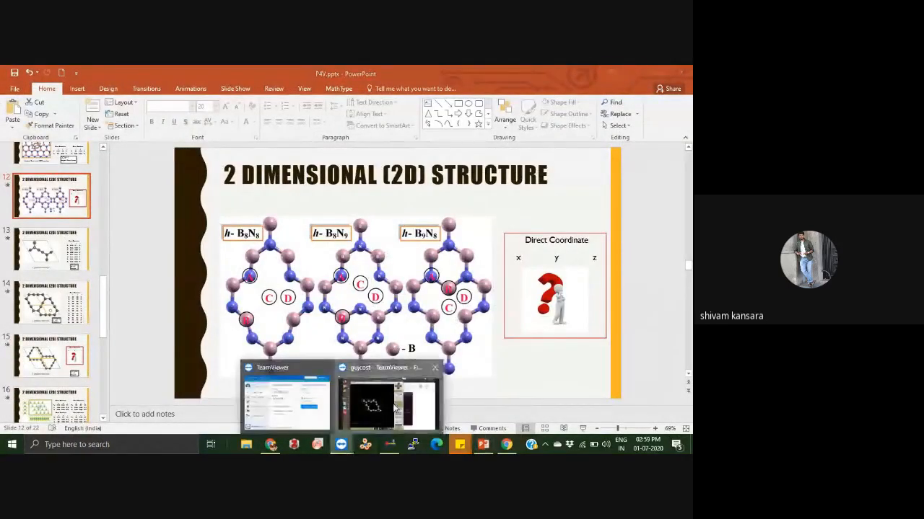
pyautogui.click(394, 409)
pyautogui.click(485, 446)
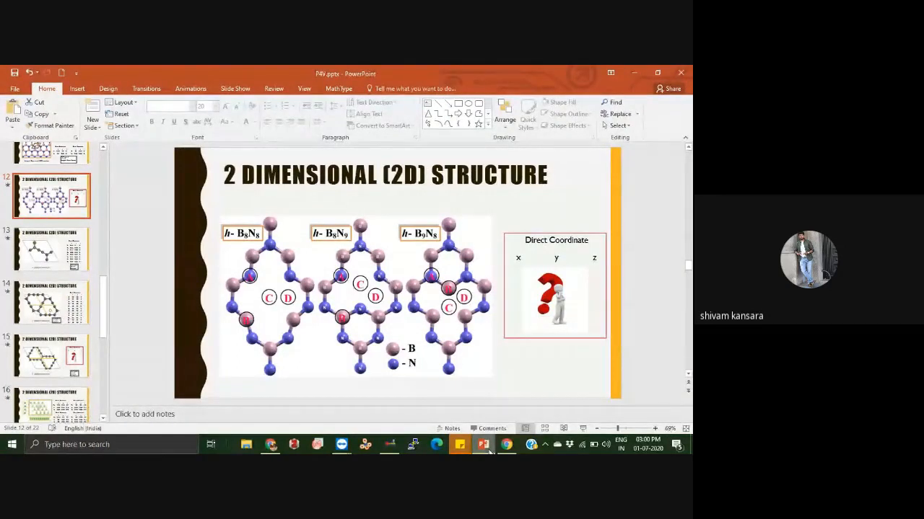
pyautogui.click(485, 446)
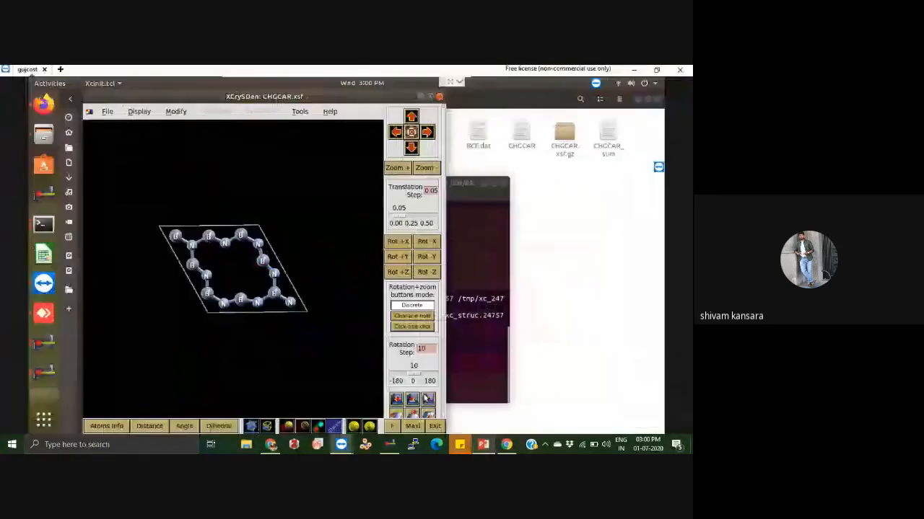
# Open the Isosurface/Property-plane Controls for the CHGCAR data grid and place them beside the structure.
pyautogui.click(300, 111)
pyautogui.click(211, 184)
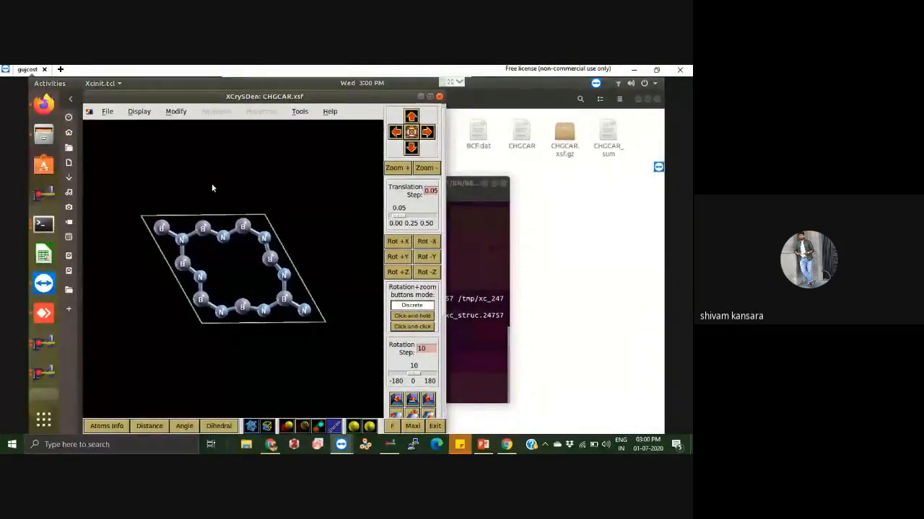
pyautogui.click(295, 115)
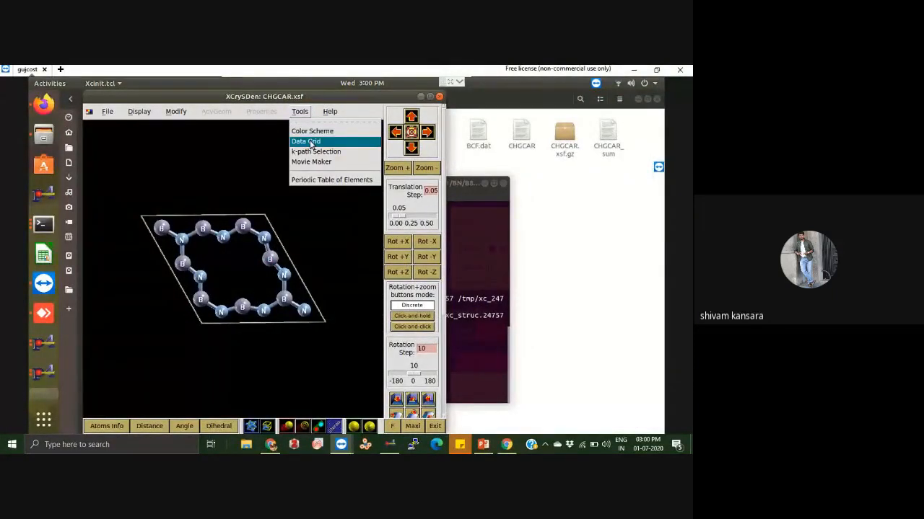
pyautogui.click(306, 141)
pyautogui.click(298, 264)
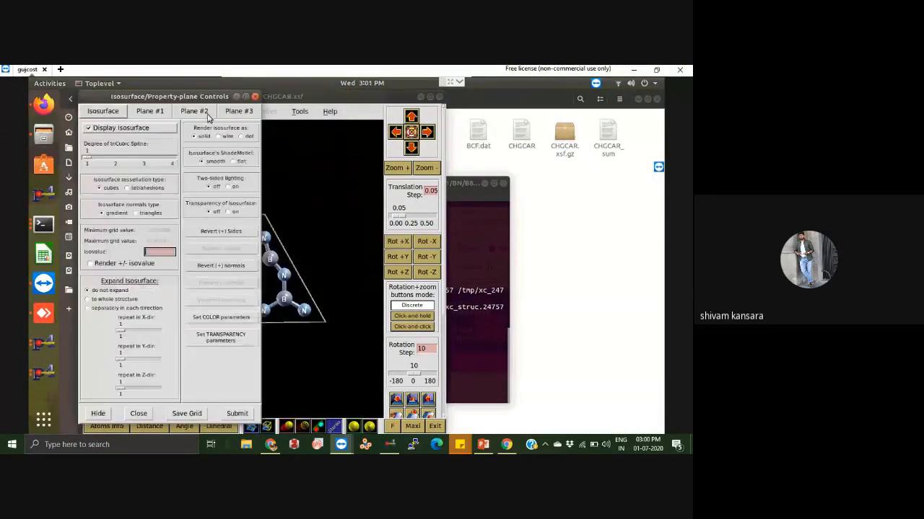
pyautogui.moveTo(196, 96); pyautogui.dragTo(539, 106)
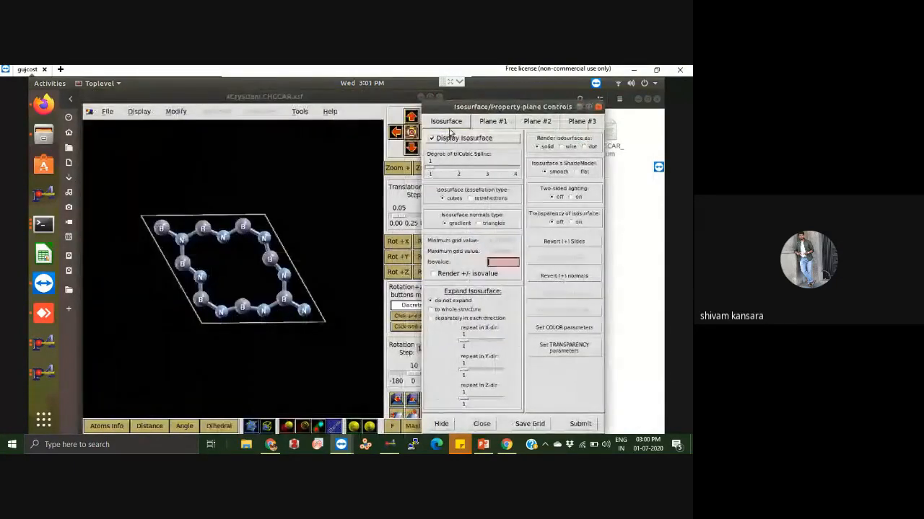
# Turn off the isosurface display, enable rendering of the +/- isovalue, and set the isovalue to 2.
pyautogui.click(493, 121)
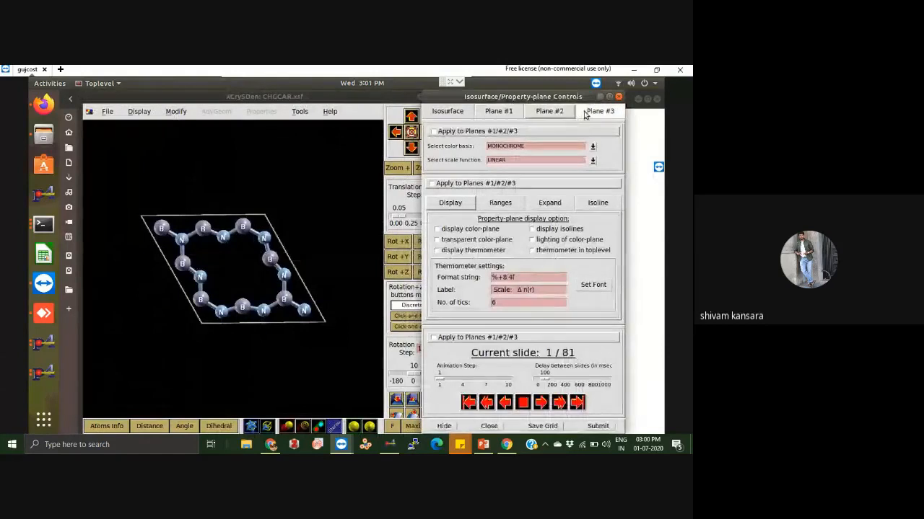
pyautogui.click(466, 112)
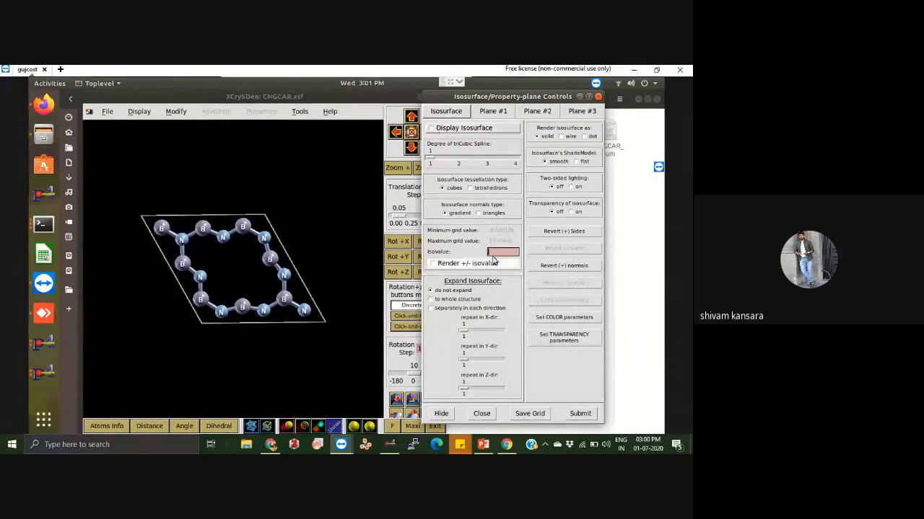
pyautogui.click(465, 264)
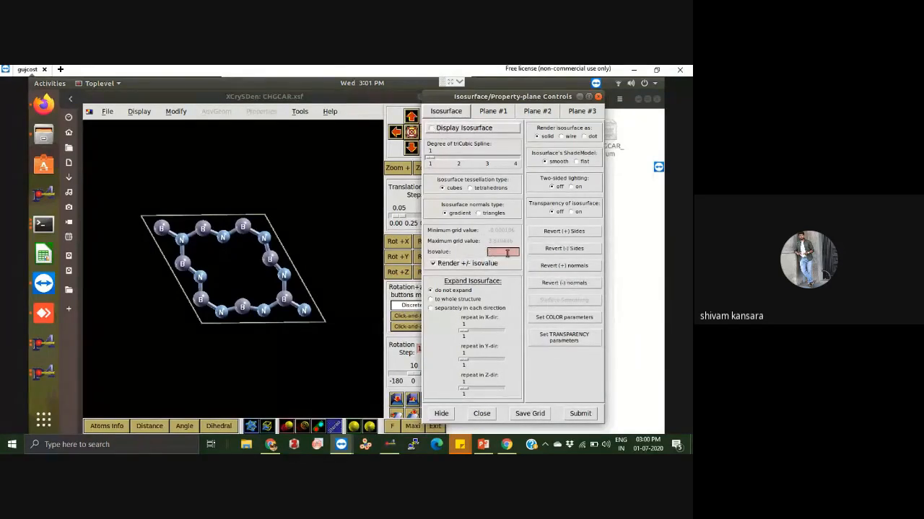
pyautogui.write('2')
# Render Plane #1 with the RAINBOW colour basis, LINEAR scale, colour-plane, isolines and colour-plane lighting.
pyautogui.click(495, 114)
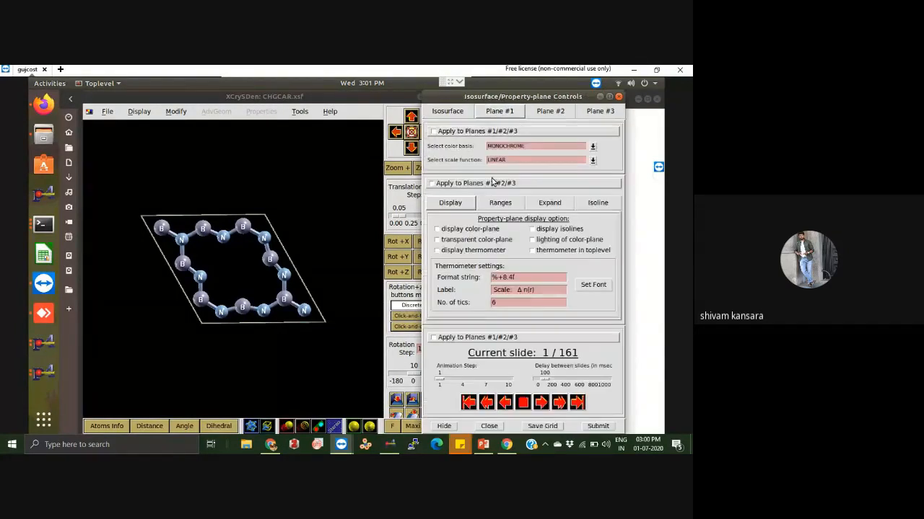
pyautogui.click(592, 147)
pyautogui.click(602, 166)
pyautogui.click(593, 160)
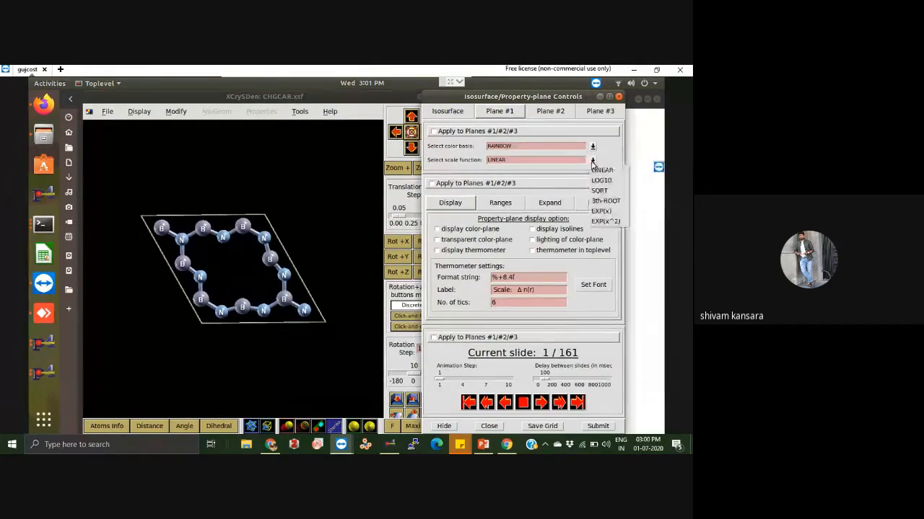
pyautogui.click(603, 169)
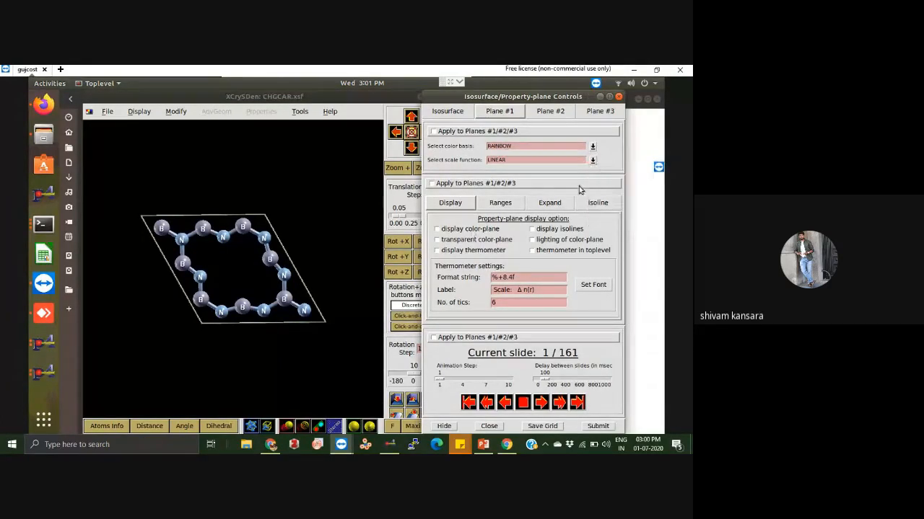
pyautogui.click(544, 229)
pyautogui.click(542, 240)
pyautogui.click(598, 426)
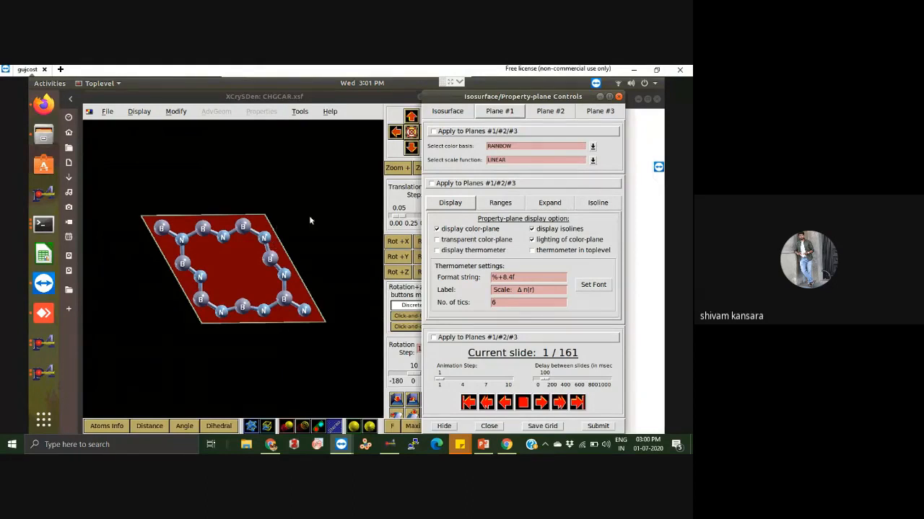
# Set Plane #1's lowest rendered value to 0 and highest rendered value to 0.02, and apply the range.
pyautogui.moveTo(309, 215); pyautogui.dragTo(249, 285)
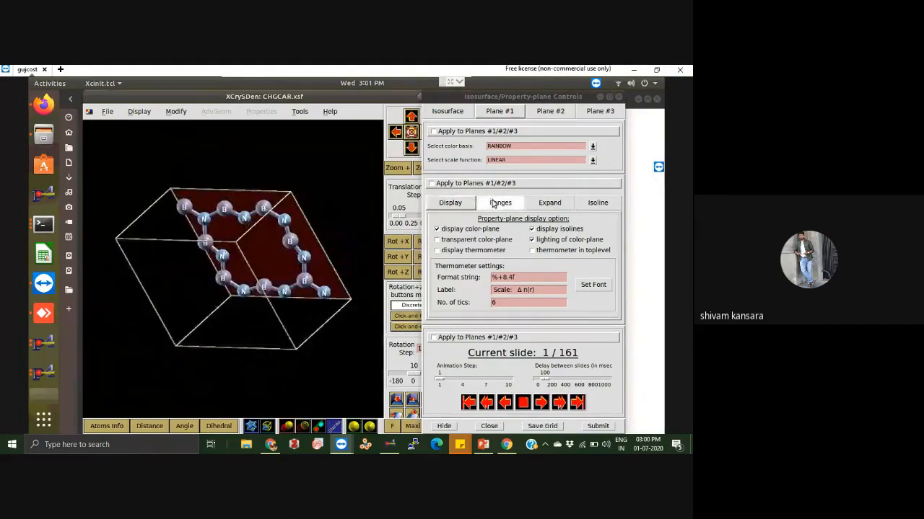
pyautogui.click(496, 204)
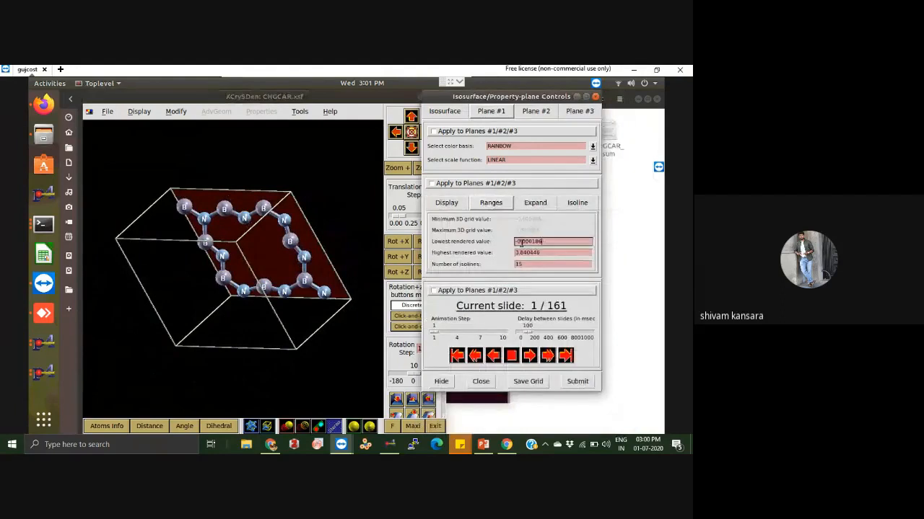
pyautogui.write('0')
pyautogui.moveTo(556, 254); pyautogui.dragTo(509, 255)
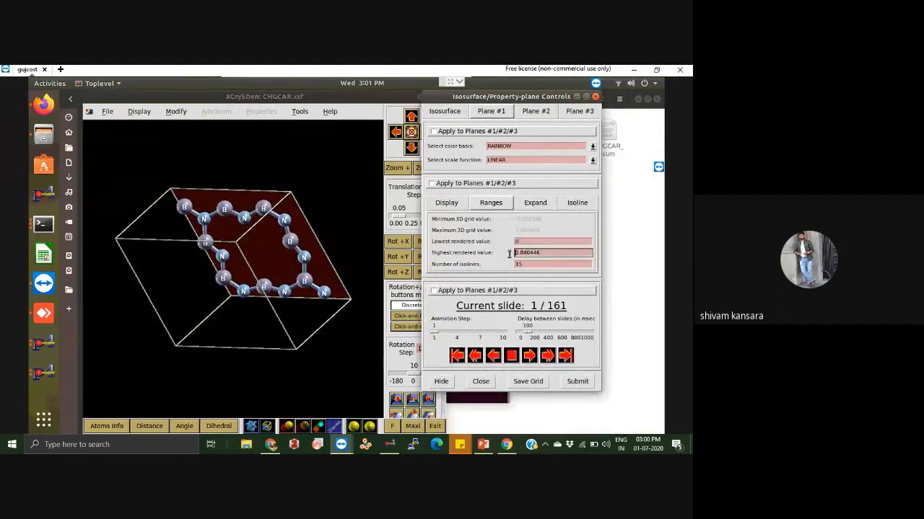
pyautogui.write('0.02')
pyautogui.click(577, 381)
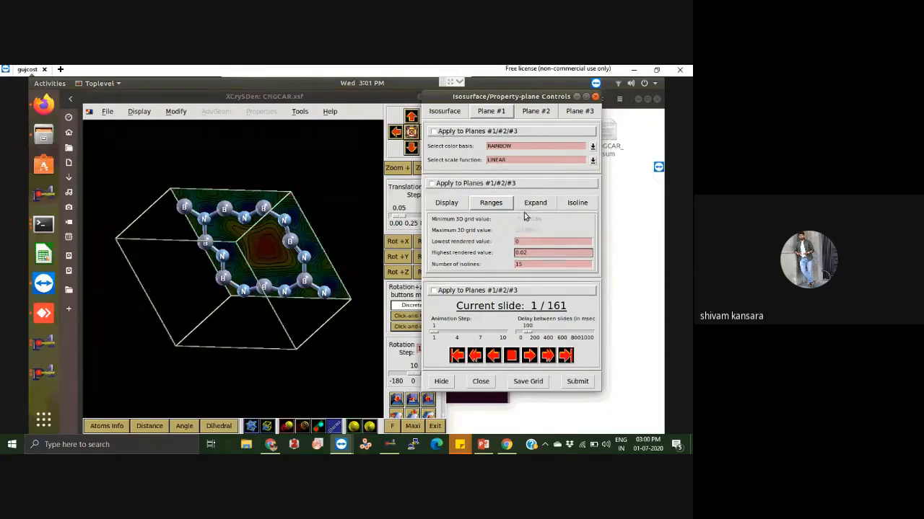
# Set Plane #1's isoline colour to property color and apply it.
pyautogui.click(528, 207)
pyautogui.click(577, 203)
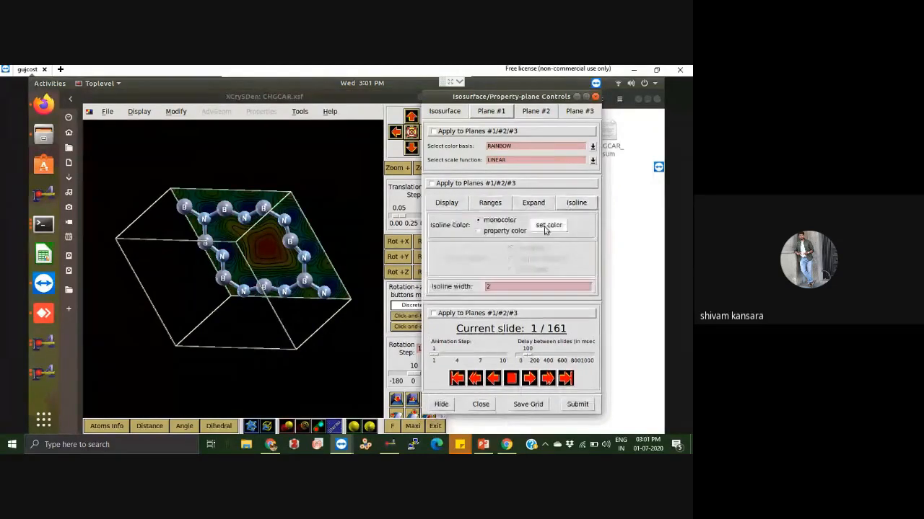
pyautogui.click(497, 231)
pyautogui.click(577, 404)
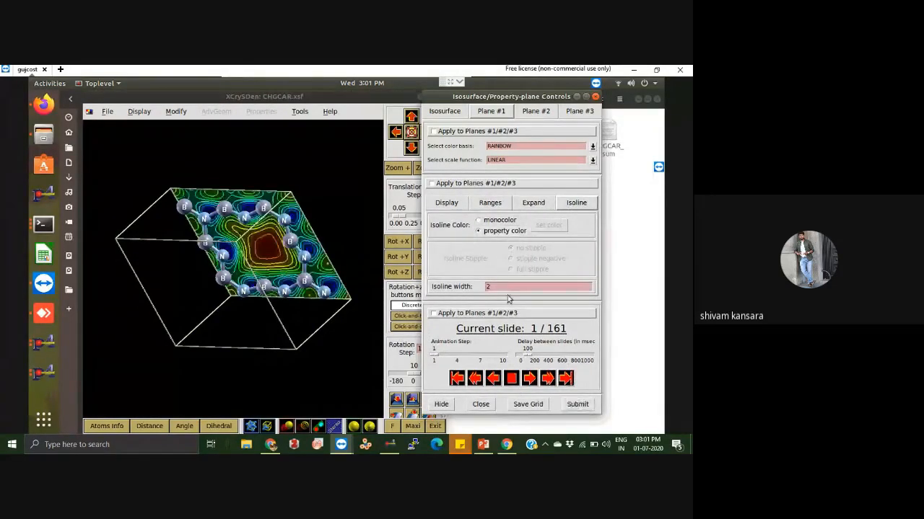
# Examine the charge density contour plane from the front, from behind and at an angle, ending in the front view.
pyautogui.click(446, 203)
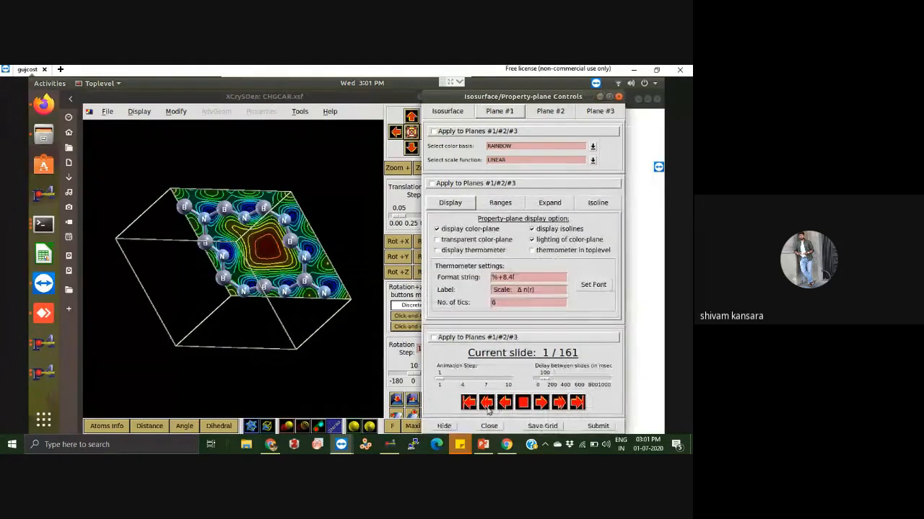
pyautogui.click(396, 399)
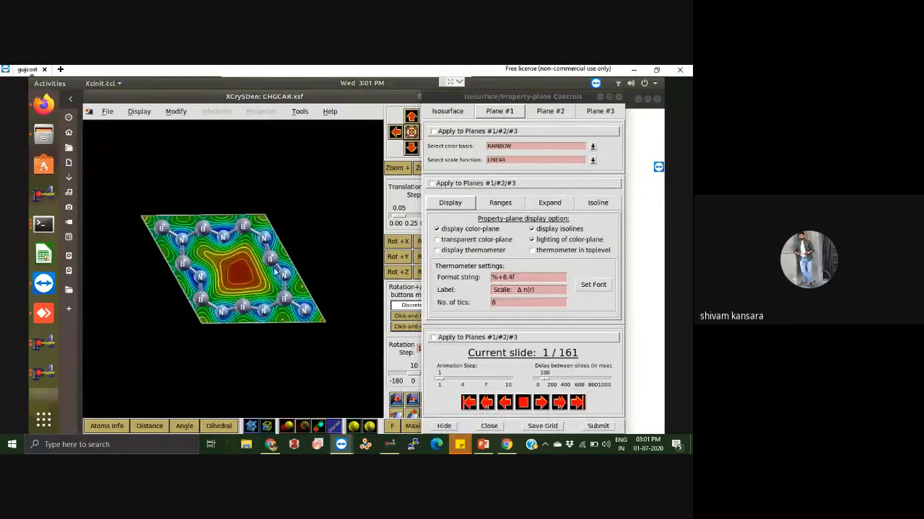
pyautogui.moveTo(305, 289); pyautogui.dragTo(324, 242)
pyautogui.moveTo(308, 209); pyautogui.dragTo(203, 281)
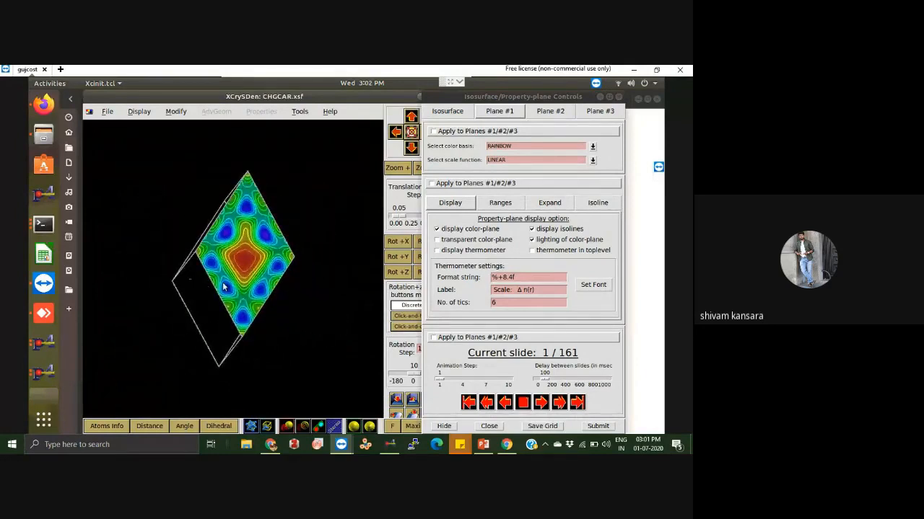
pyautogui.rightClick(223, 285)
pyautogui.click(289, 240)
pyautogui.scroll(3, 253, 257)
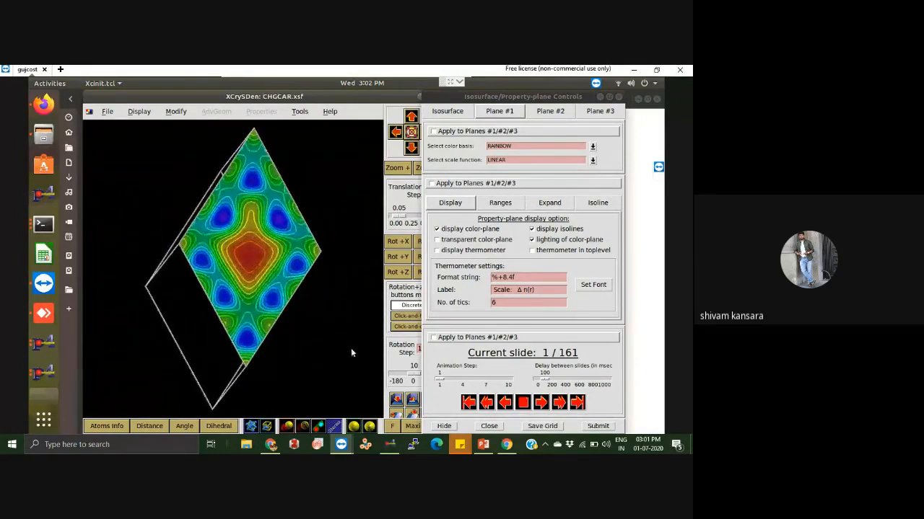
pyautogui.click(396, 399)
pyautogui.click(396, 399)
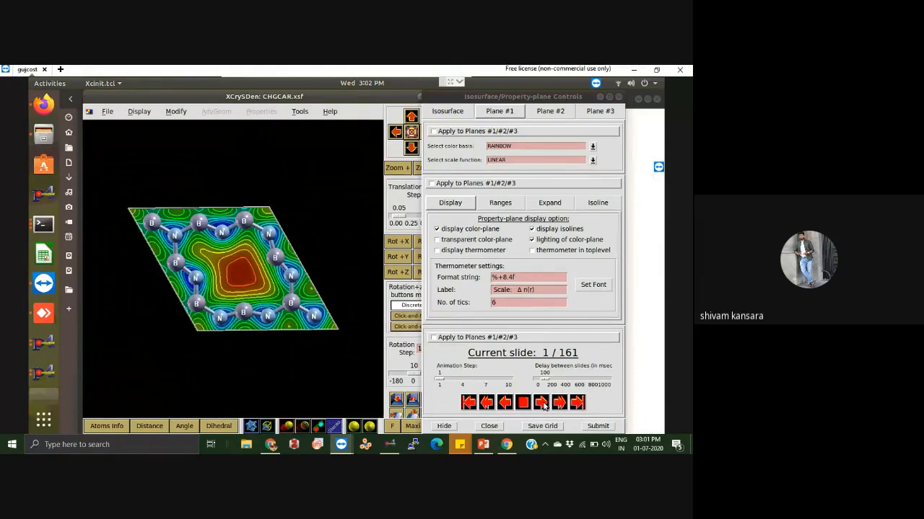
# Try to advance Plane #1 to the next slide, and check the plane's position in the tilted cell.
pyautogui.click(542, 404)
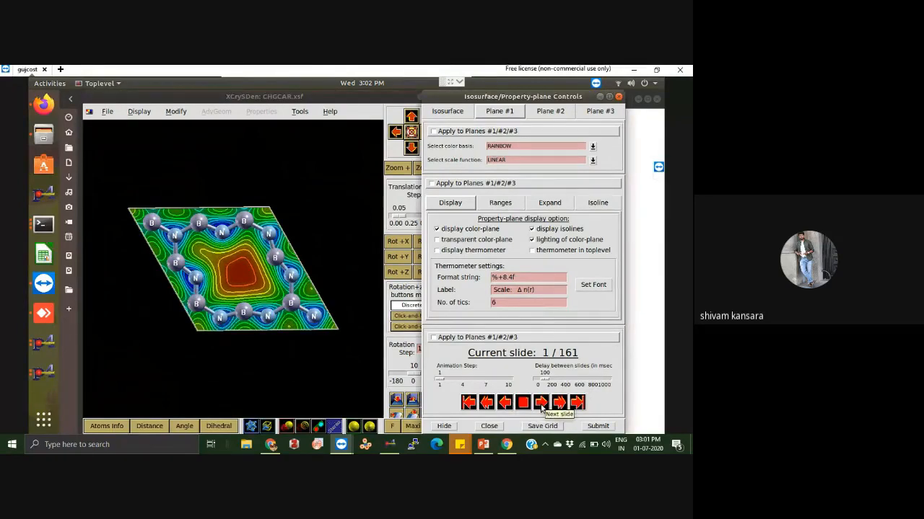
pyautogui.moveTo(264, 196); pyautogui.dragTo(280, 156)
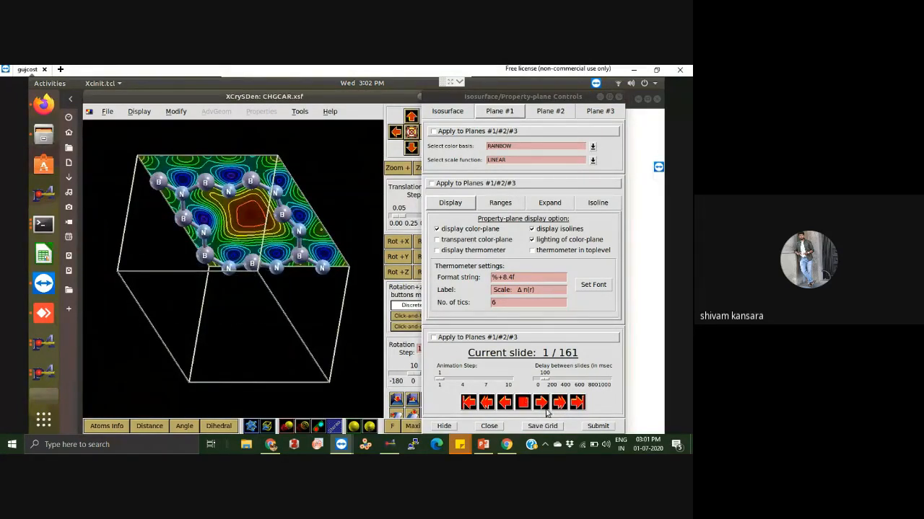
pyautogui.click(396, 399)
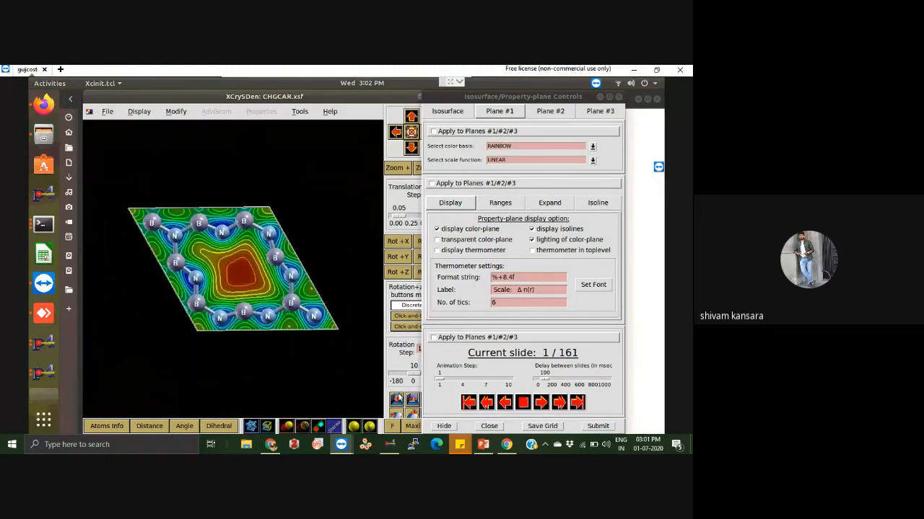
# Advance Plane #1 through the charge density grid to slide 5.
pyautogui.click(542, 406)
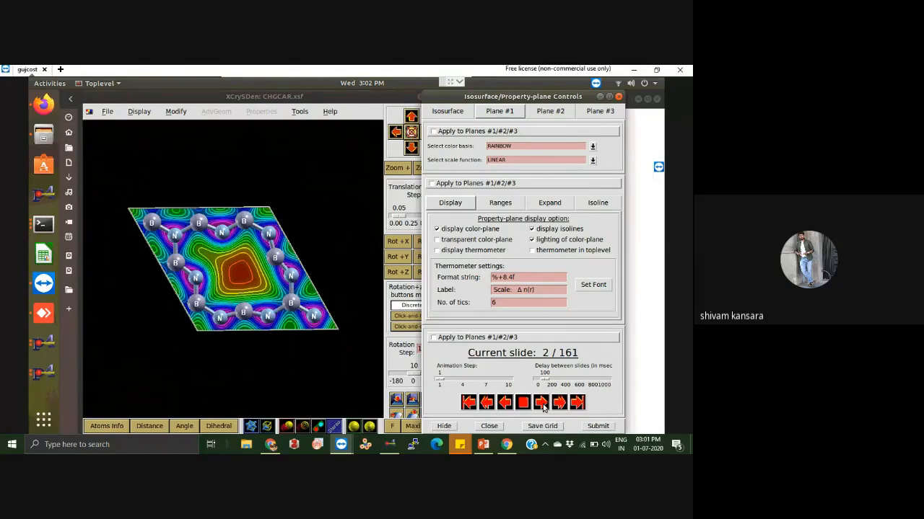
pyautogui.click(543, 405)
pyautogui.click(543, 405)
pyautogui.click(542, 405)
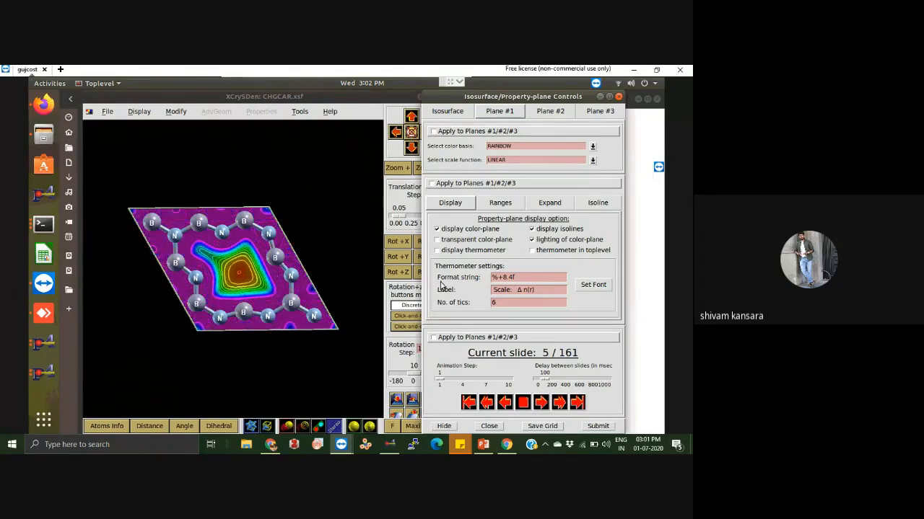
# Tilt the cell edge-on, run Plane #1 forward to slide 18, and return to the front view.
pyautogui.moveTo(321, 239); pyautogui.dragTo(293, 291)
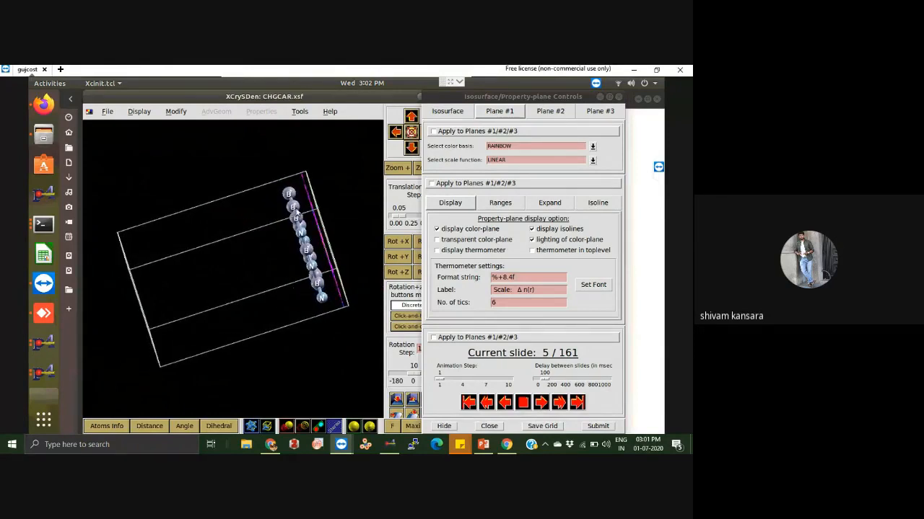
pyautogui.click(539, 405)
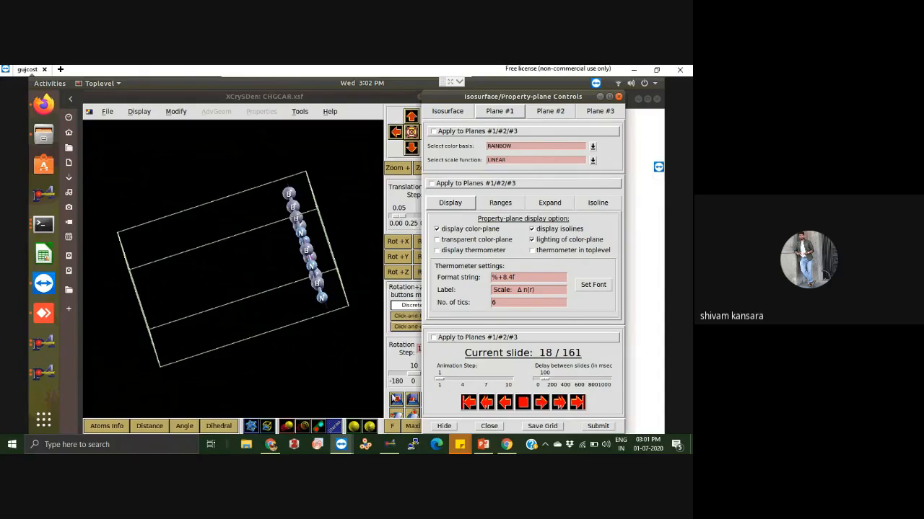
pyautogui.click(395, 399)
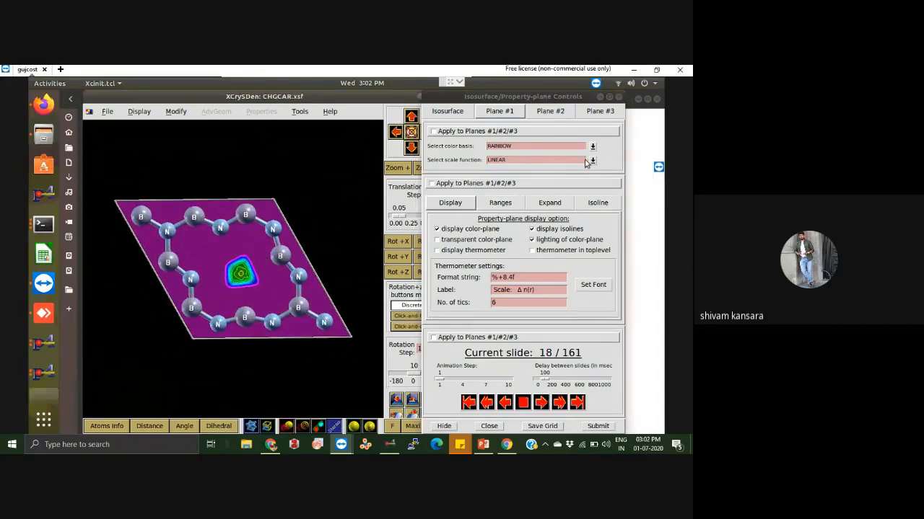
# Try 0.01 as Plane #1's highest rendered value, and then apply a highest rendered value of 0.1.
pyautogui.click(500, 203)
pyautogui.click(525, 253)
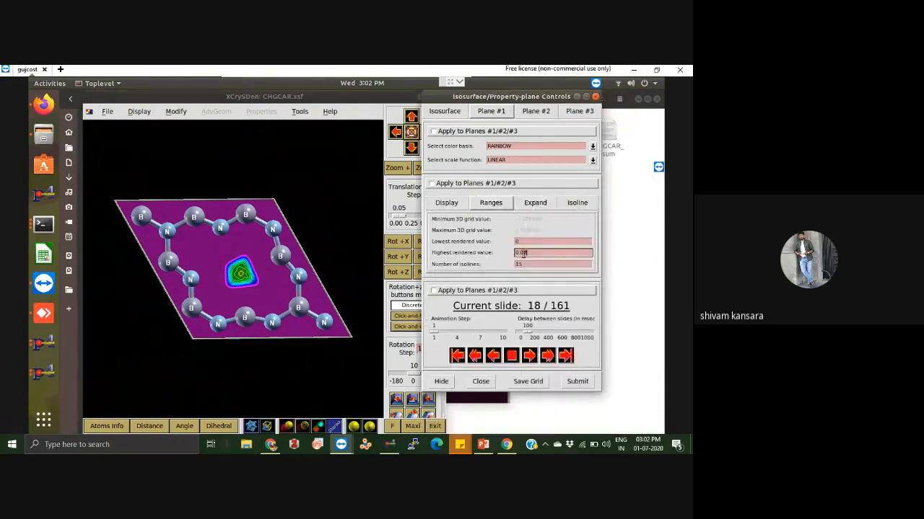
pyautogui.click(576, 381)
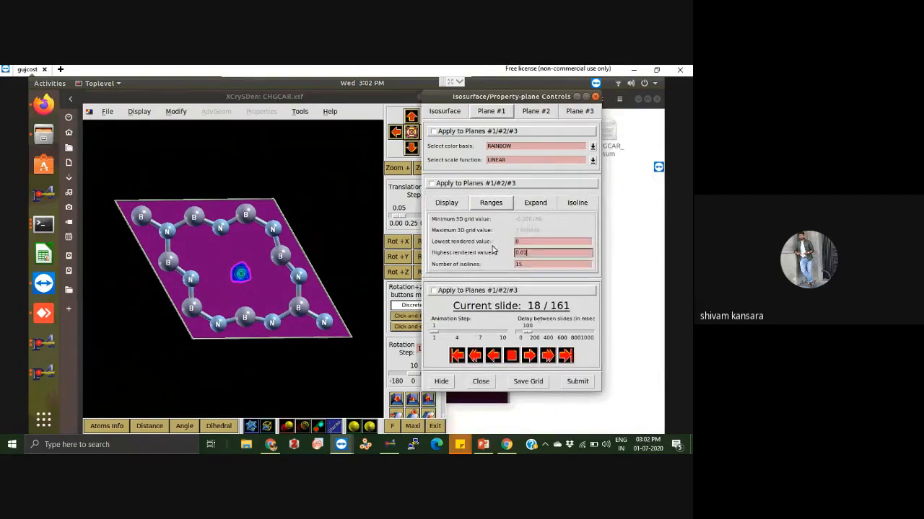
pyautogui.press('BackSpace')
pyautogui.press('BackSpace')
pyautogui.press('BackSpace')
pyautogui.click(574, 384)
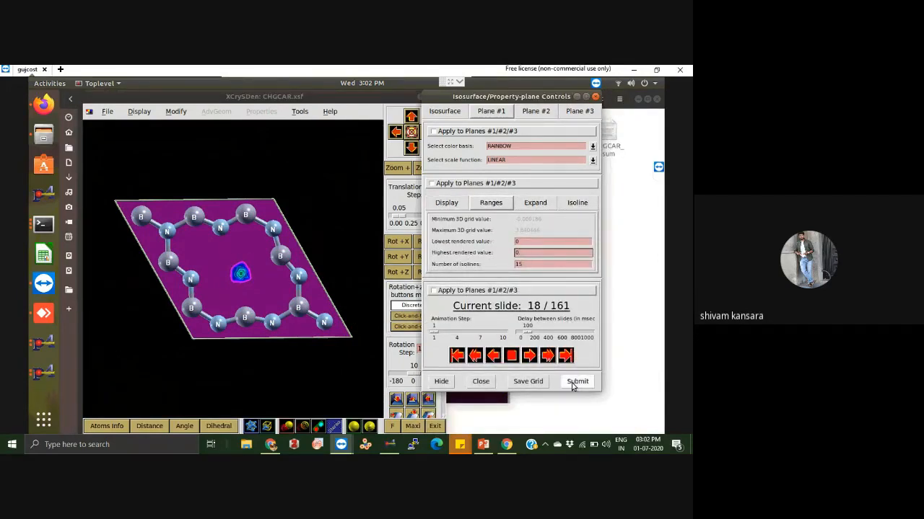
pyautogui.write('.1')
pyautogui.click(574, 382)
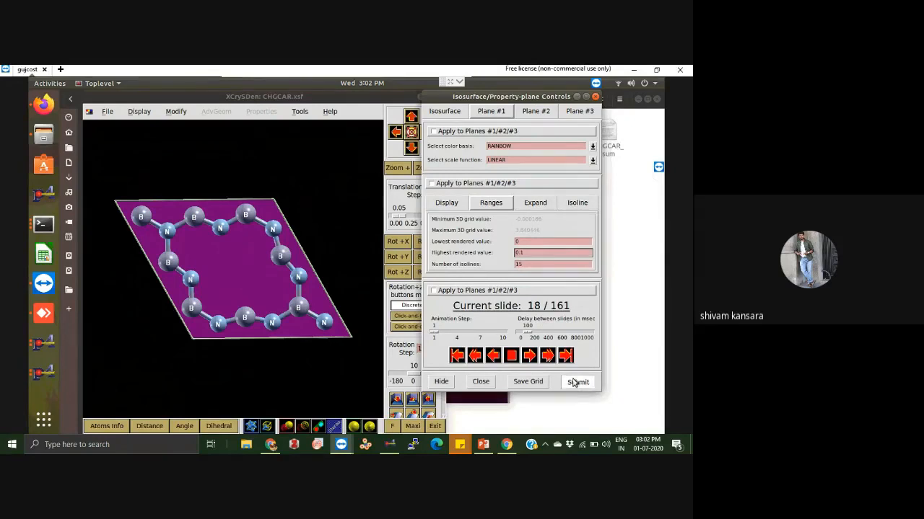
# Run Plane #1 forward to slide 21, and move it back to slide 5.
pyautogui.click(448, 204)
pyautogui.click(541, 403)
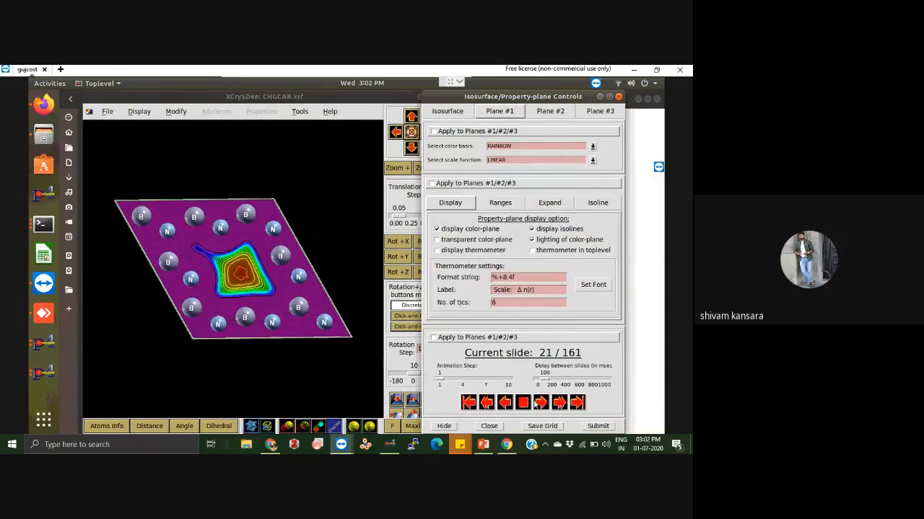
pyautogui.click(505, 403)
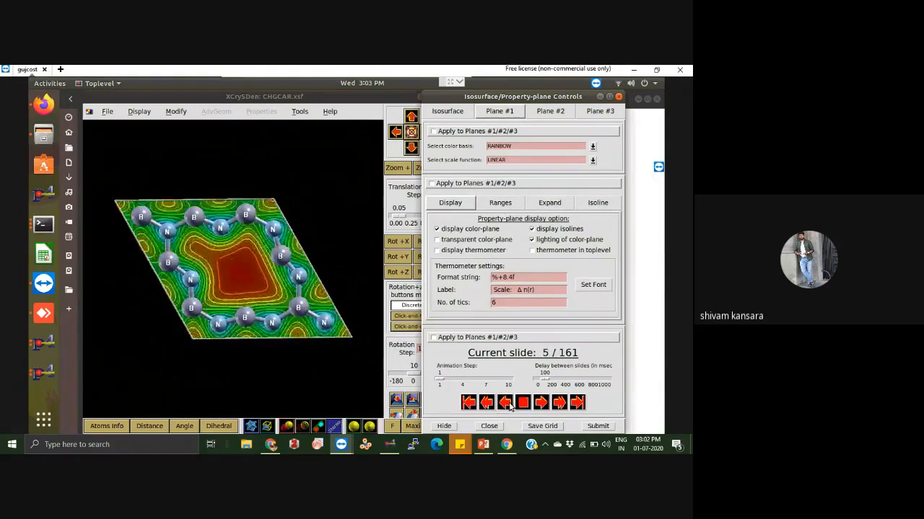
# Turn on the transparent color-plane and thermometer display for Plane #1, apply them, and show the plane enlarged from the front.
pyautogui.moveTo(319, 226)
pyautogui.mouseDown()
pyautogui.moveTo(311, 241)
pyautogui.moveTo(324, 235)
pyautogui.mouseUp()
pyautogui.click(491, 250)
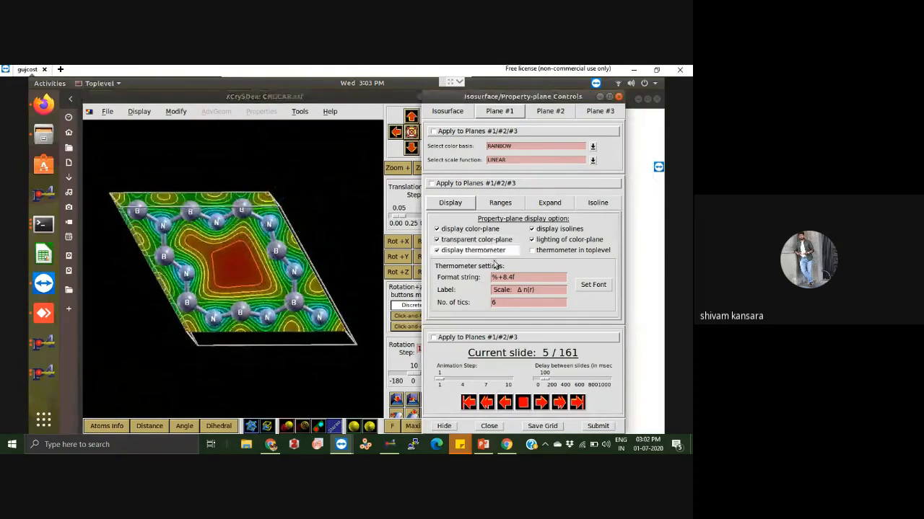
pyautogui.click(596, 426)
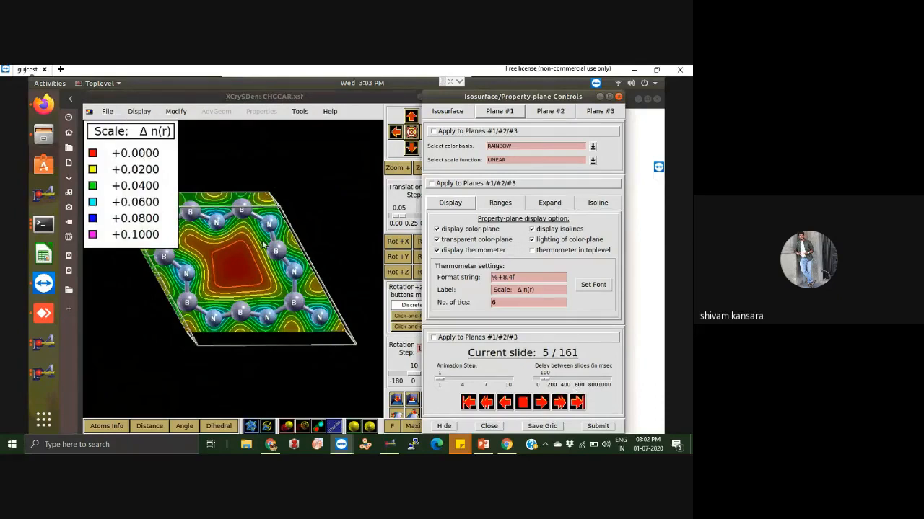
pyautogui.click(398, 405)
pyautogui.scroll(3, 250, 273)
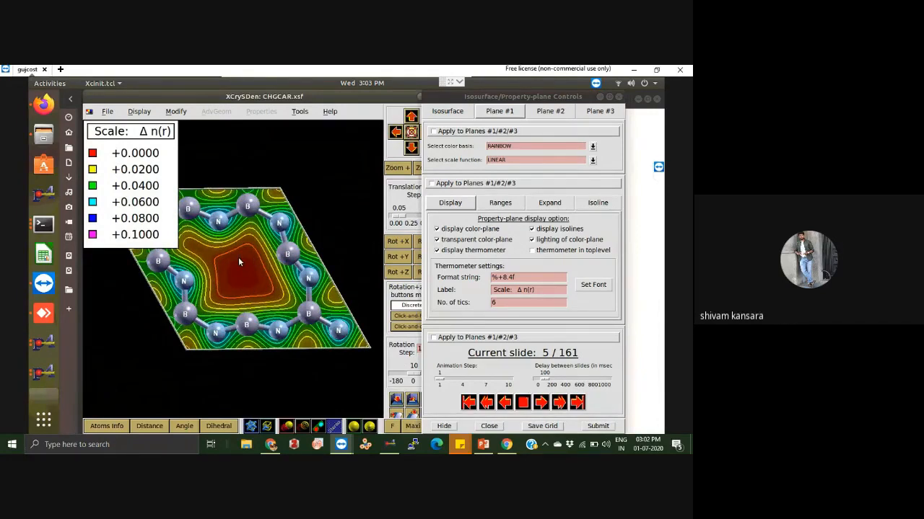
pyautogui.scroll(1, 238, 257)
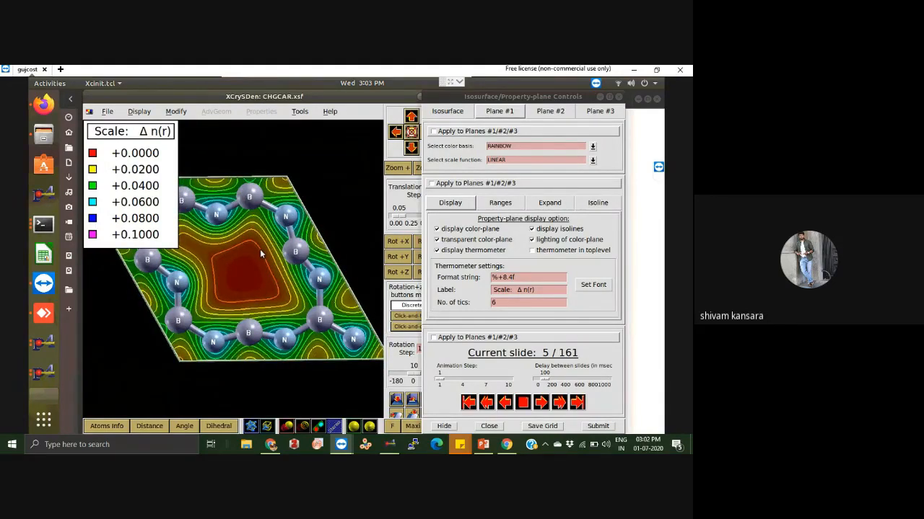
# Switch to the PowerPoint presentation P4V.pptx and open slide 21 on charge density.
pyautogui.click(483, 444)
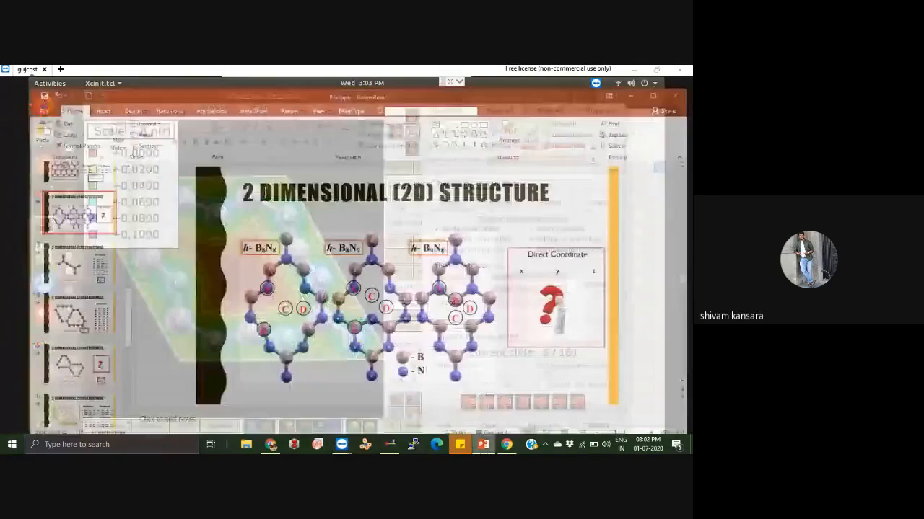
pyautogui.scroll(-3, 64, 377)
pyautogui.click(49, 327)
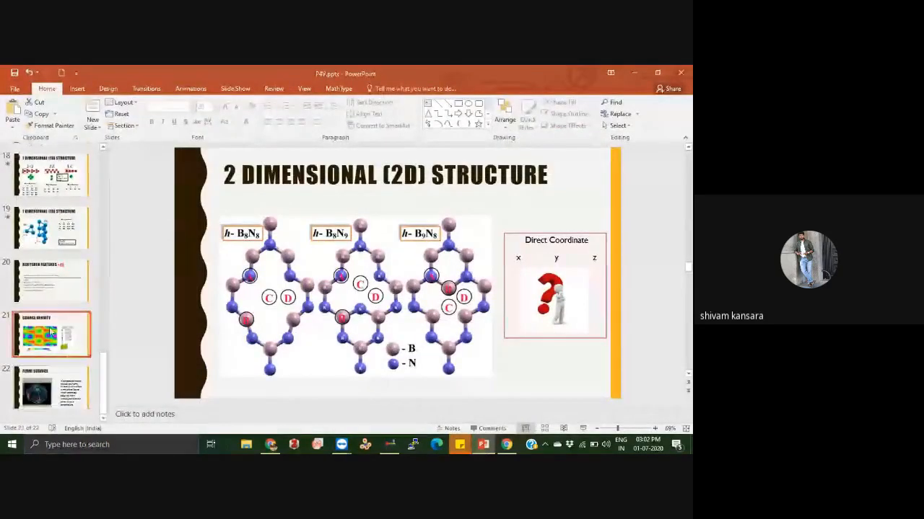